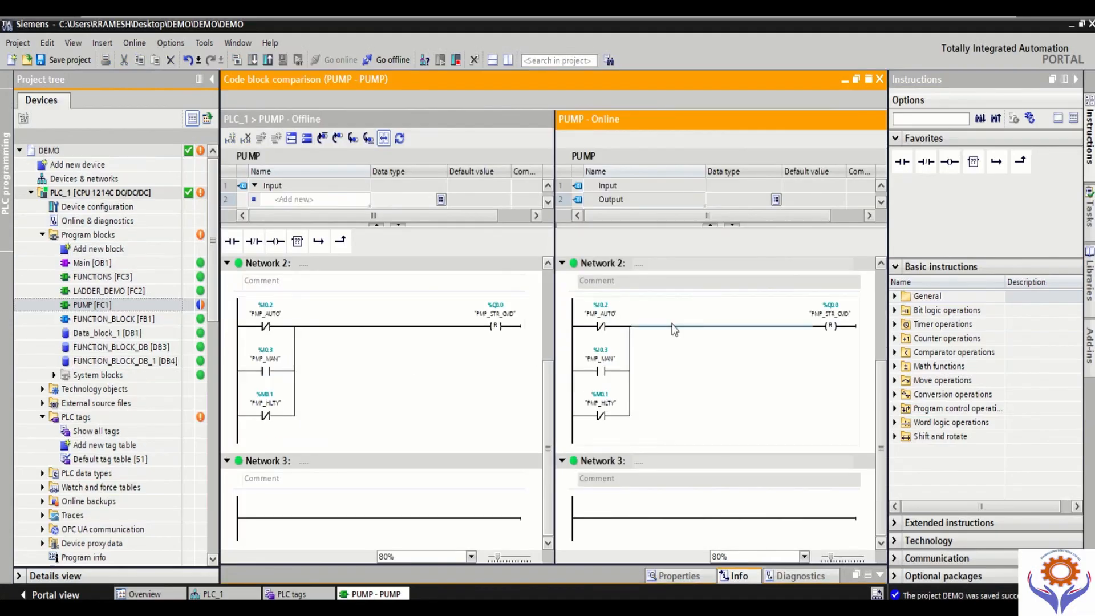
{"action": "left_click", "coordinate": [1075, 80]}
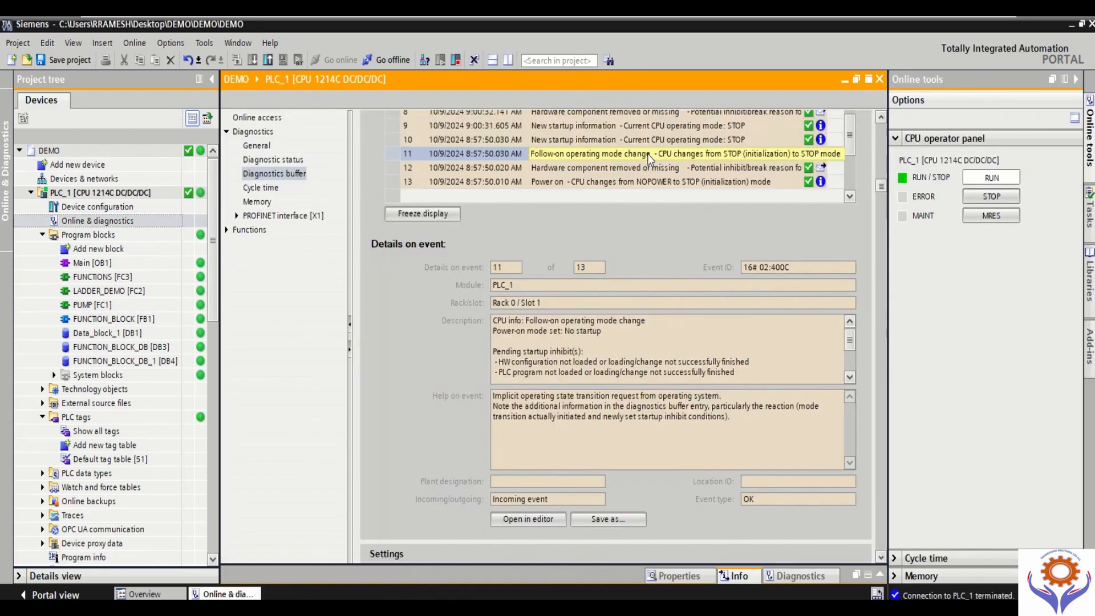
{"action": "left_click", "coordinate": [648, 154]}
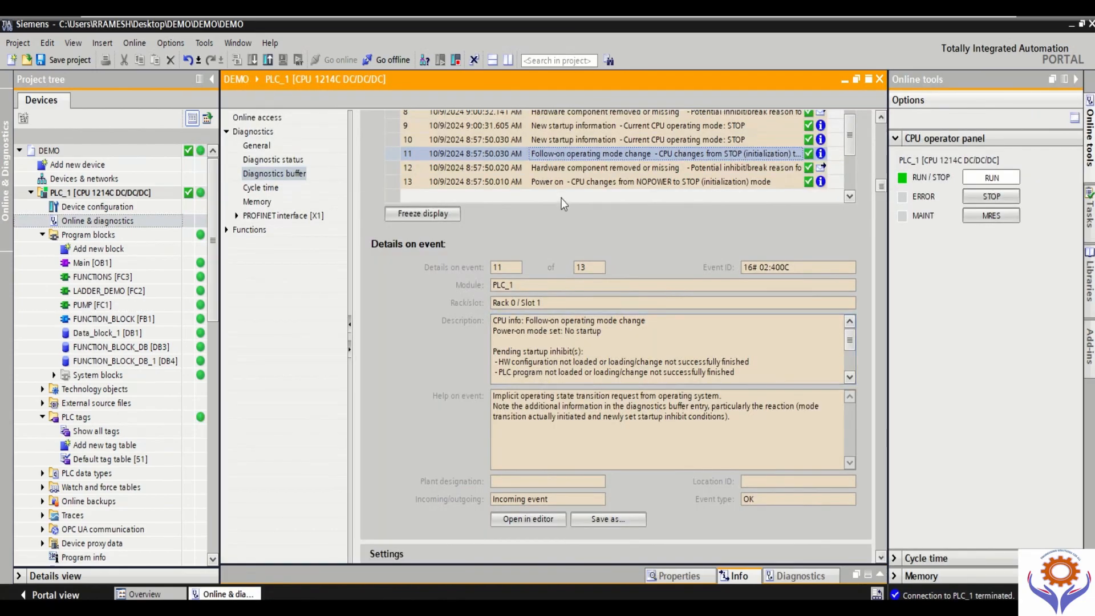
{"action": "left_click", "coordinate": [562, 171]}
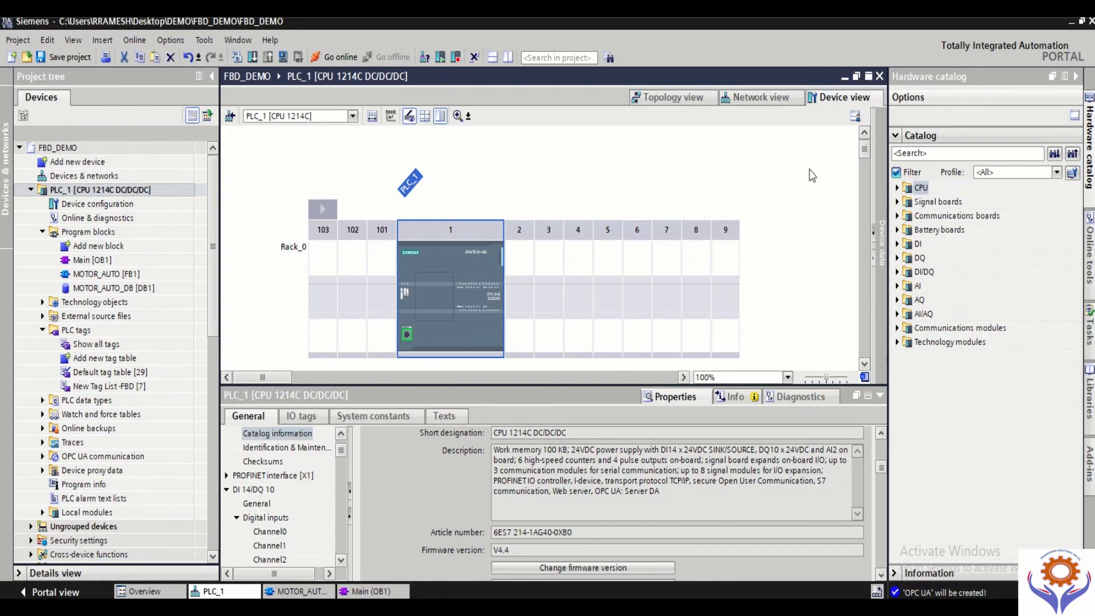
Step: Save the FBD_DEMO project, start the PLC simulation with simulation support enabled, and minimize the simulator window
{"action": "left_click", "coordinate": [58, 58]}
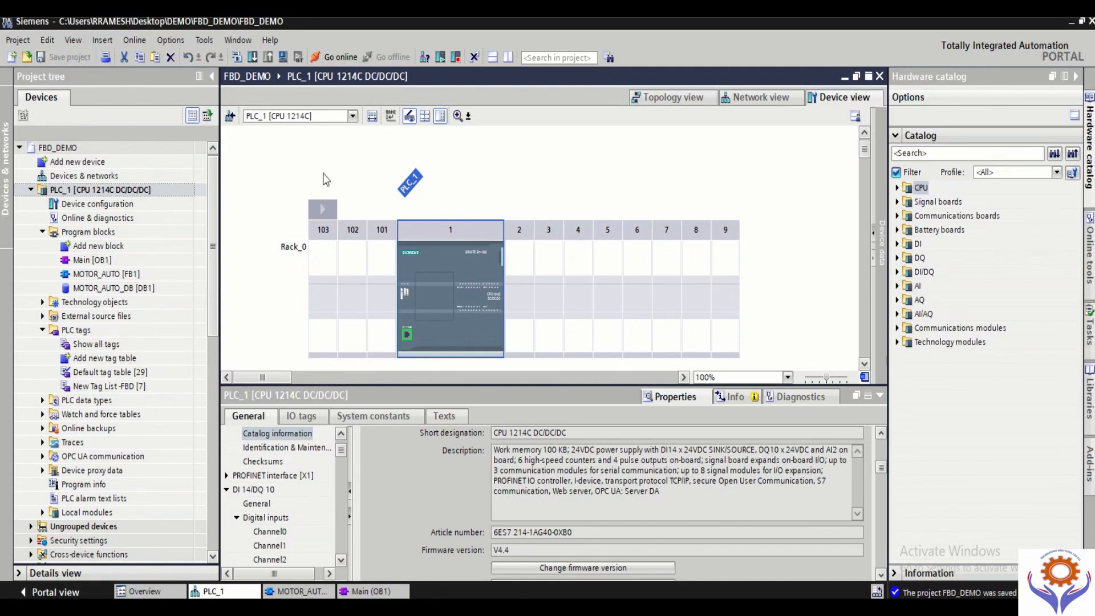
{"action": "left_click", "coordinate": [284, 58]}
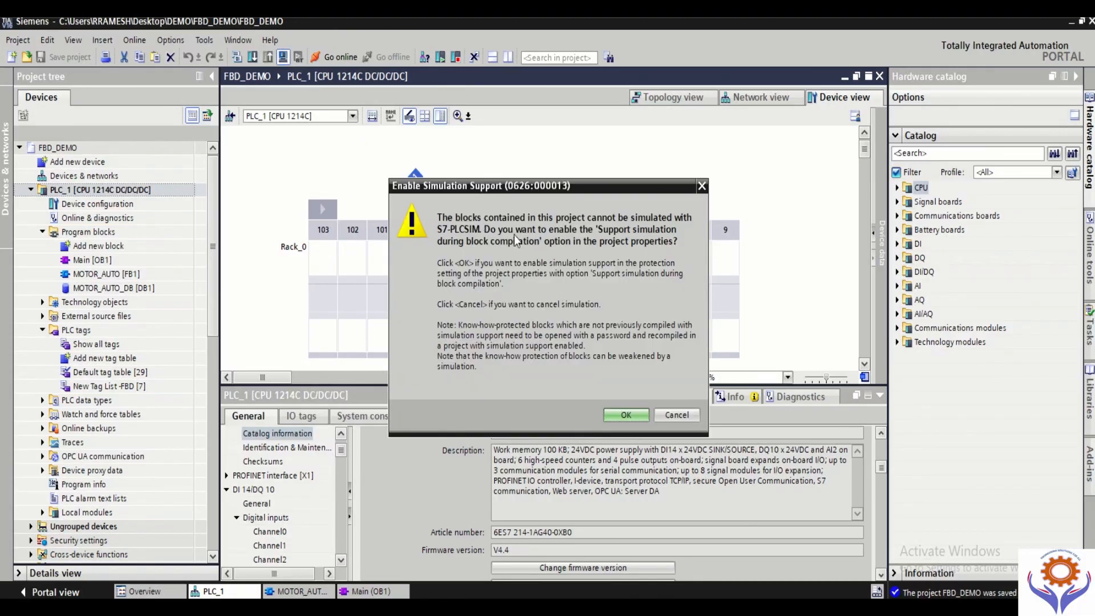
{"action": "left_click", "coordinate": [626, 416]}
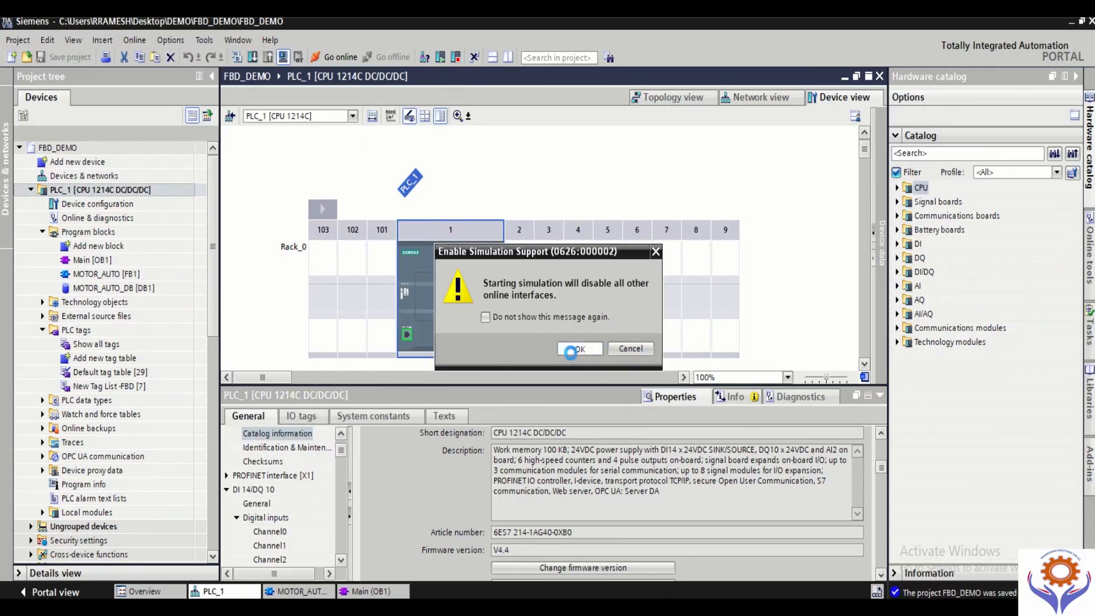
{"action": "left_click", "coordinate": [578, 349]}
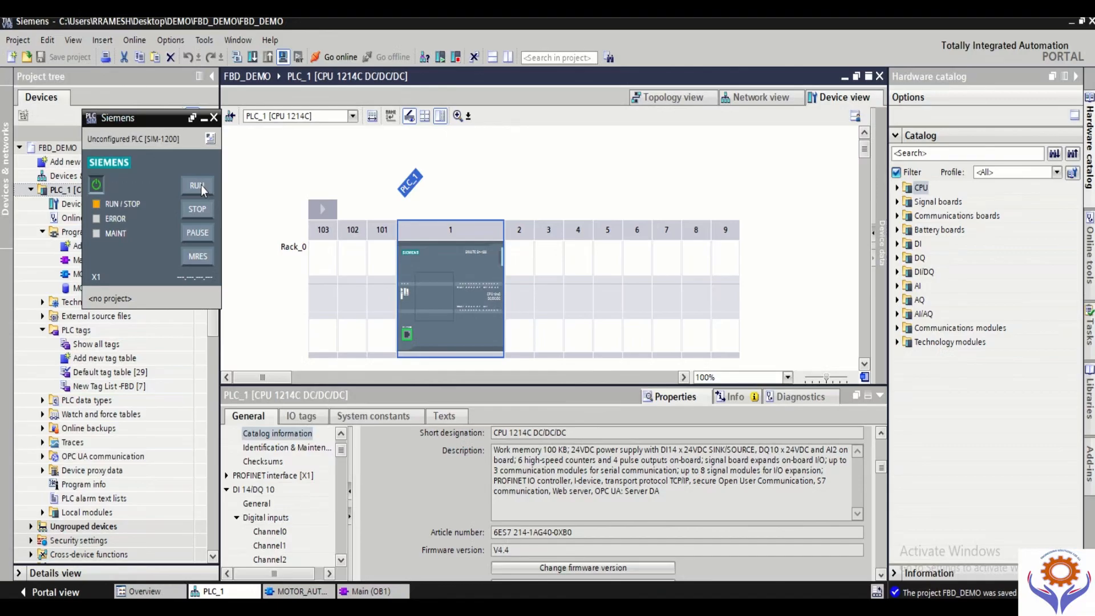
{"action": "left_click", "coordinate": [206, 119]}
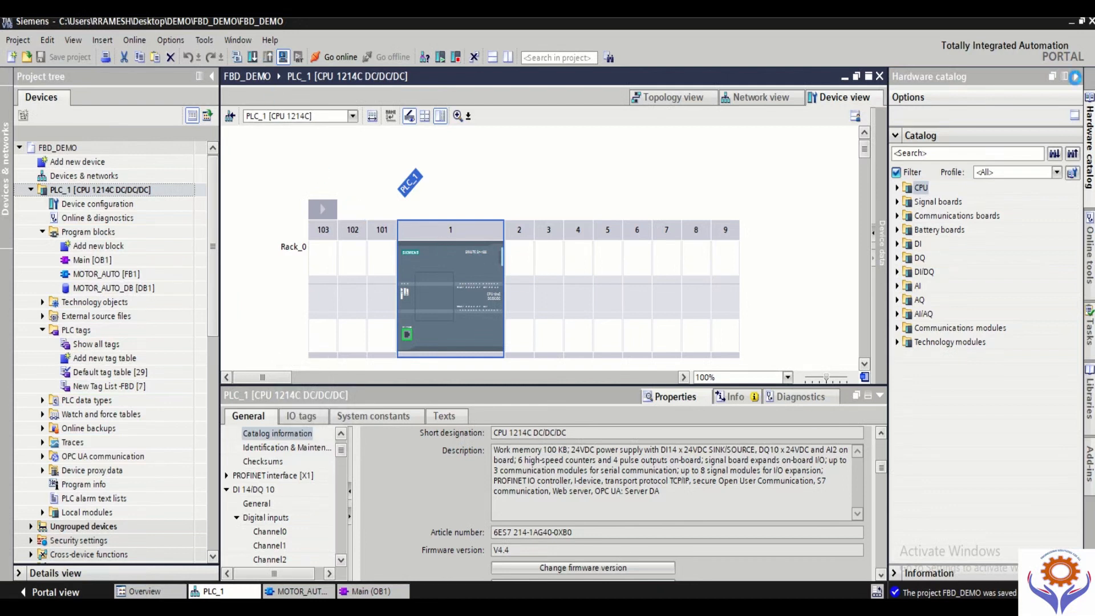
Step: Start downloading PLC_1 and search for the target device over the PN/IE_1 subnet connection
{"action": "key", "text": "ctrl+l"}
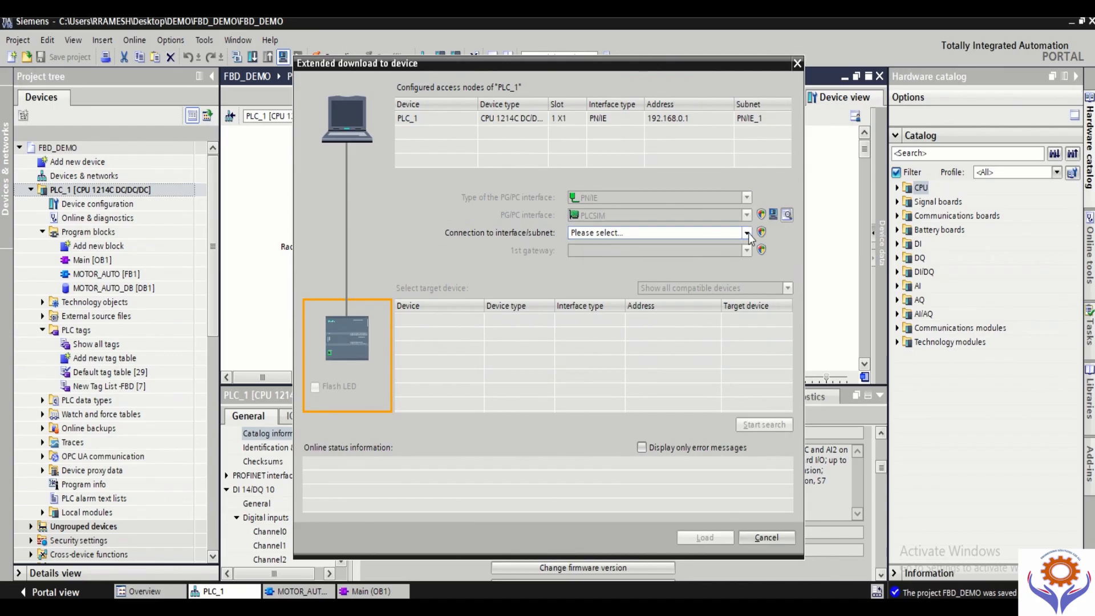
{"action": "left_click", "coordinate": [747, 232]}
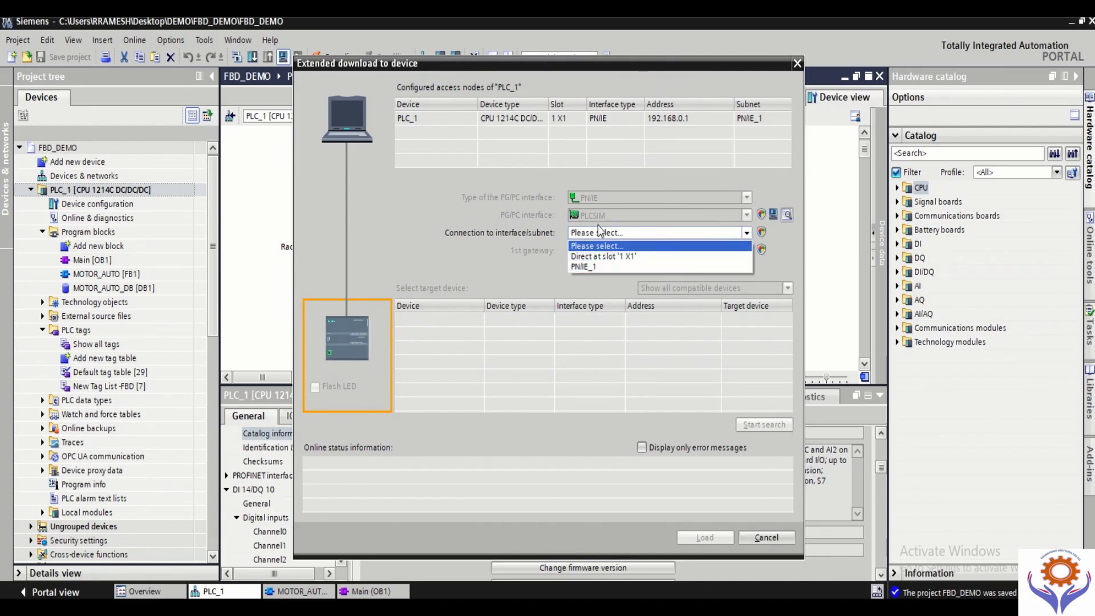
{"action": "left_click", "coordinate": [596, 269]}
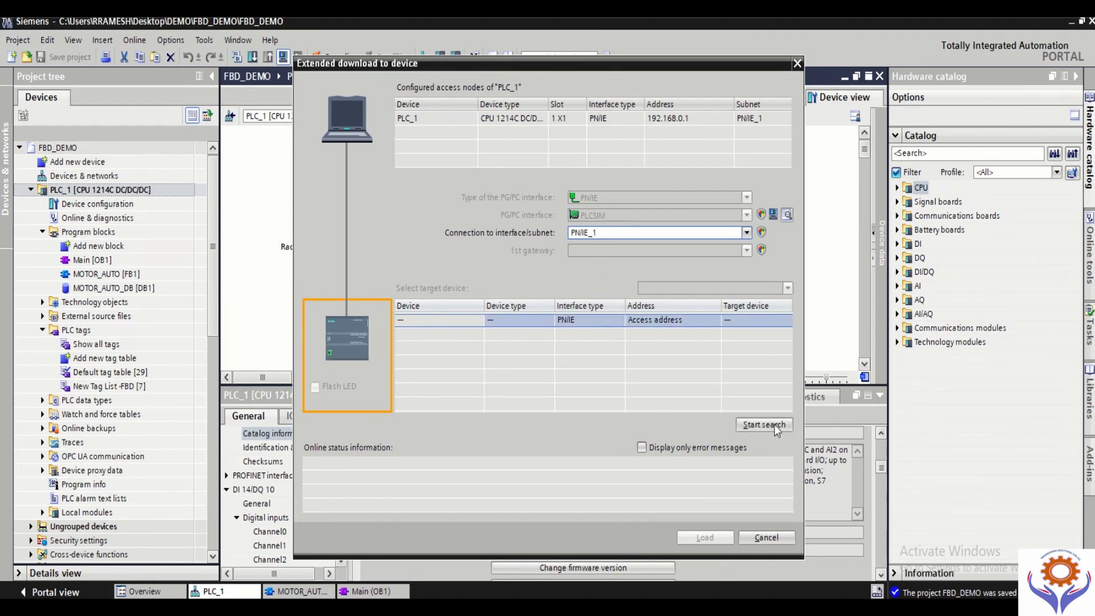
{"action": "left_click", "coordinate": [771, 424]}
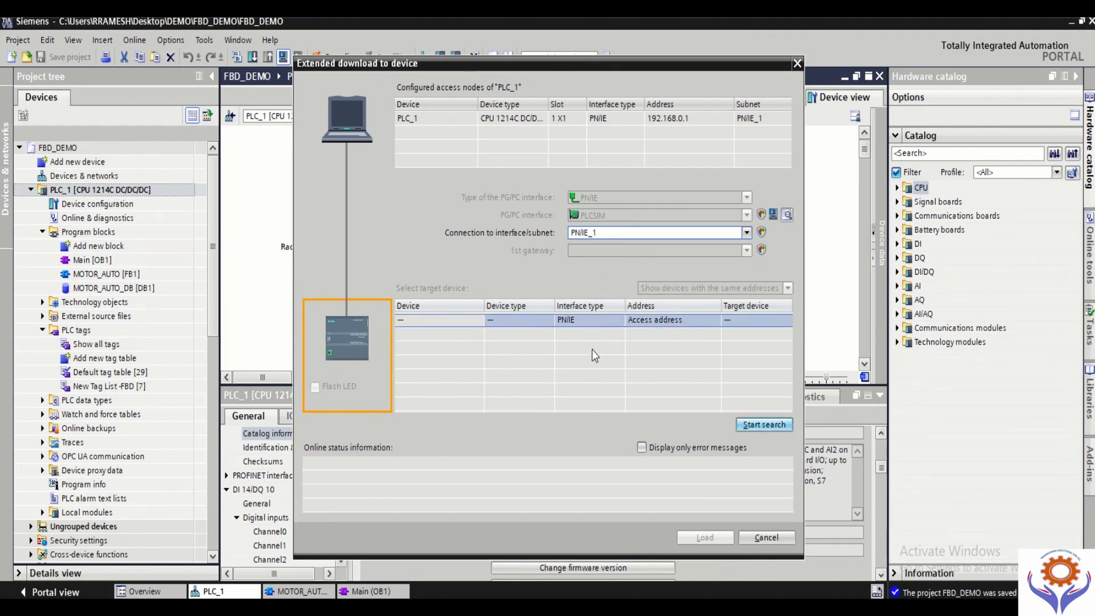
{"action": "left_click", "coordinate": [759, 429]}
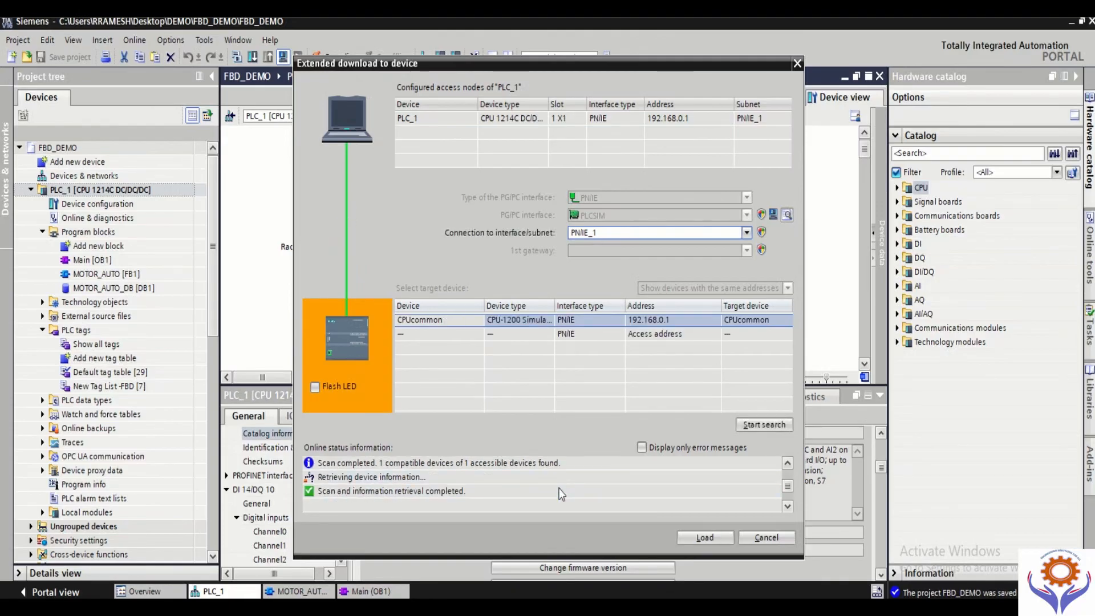
Step: Load PLC_1 onto the simulated CPU and finish the download with the Start module action selected
{"action": "left_click", "coordinate": [702, 536]}
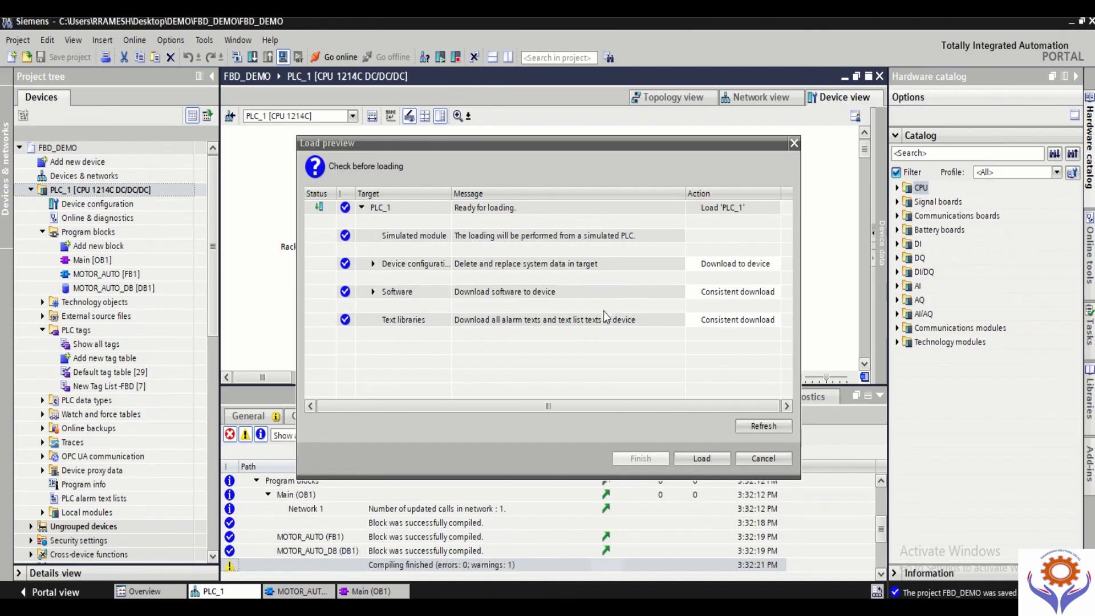
{"action": "left_click", "coordinate": [711, 457]}
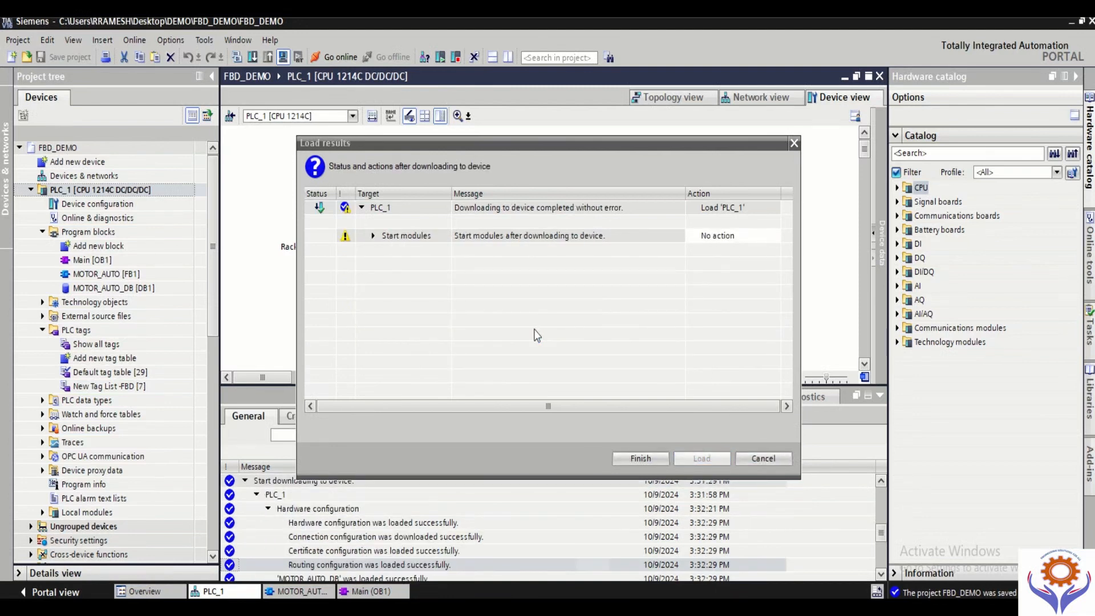
{"action": "left_click", "coordinate": [373, 236]}
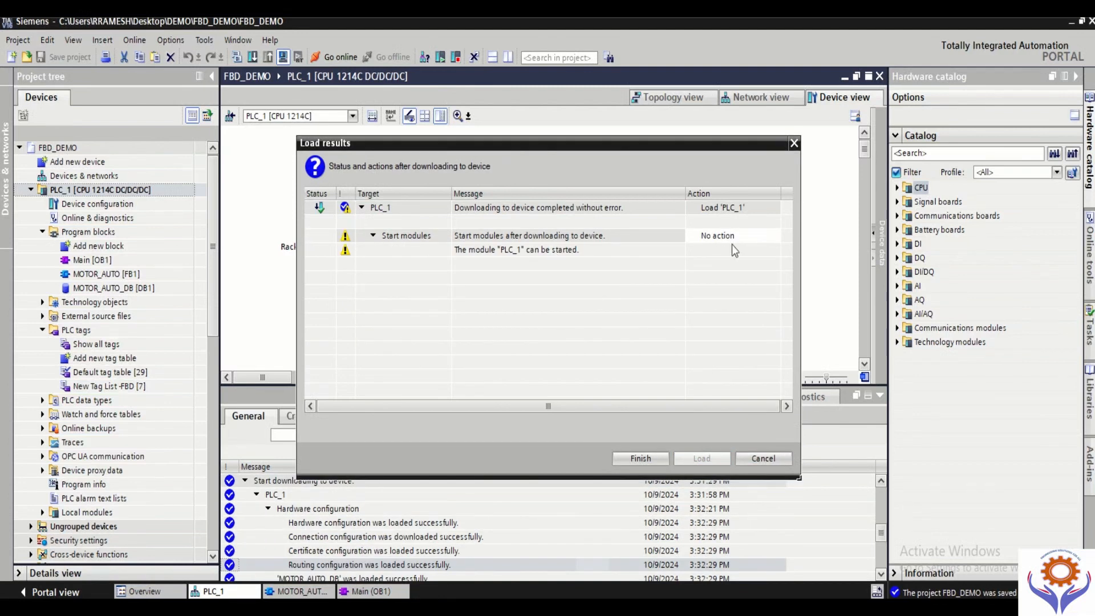
{"action": "left_click", "coordinate": [775, 239]}
{"action": "left_click", "coordinate": [775, 236]}
{"action": "left_click", "coordinate": [738, 261]}
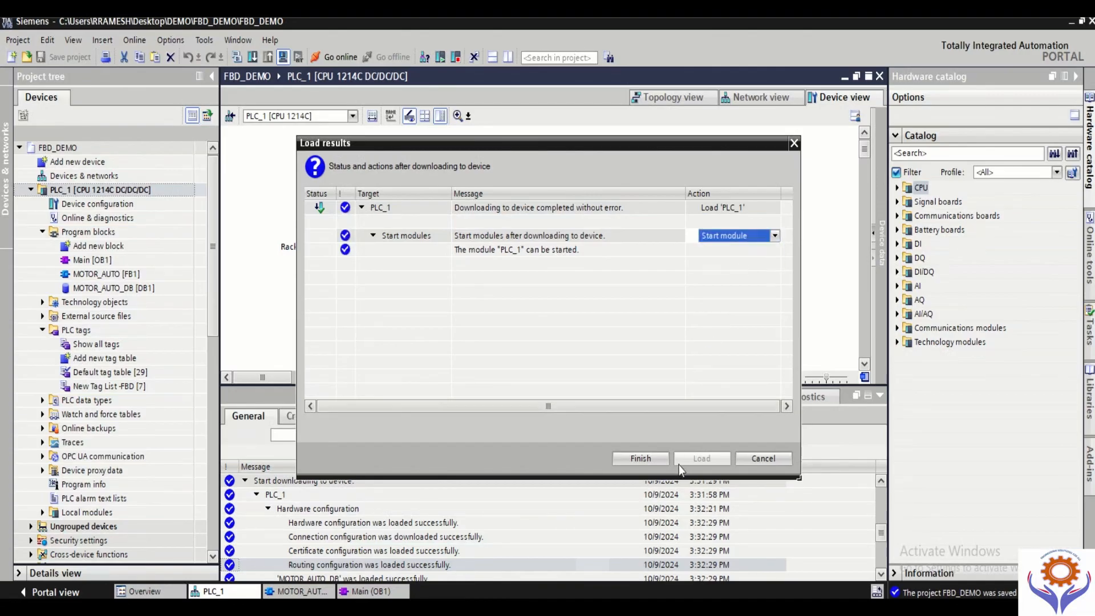
{"action": "left_click", "coordinate": [646, 456]}
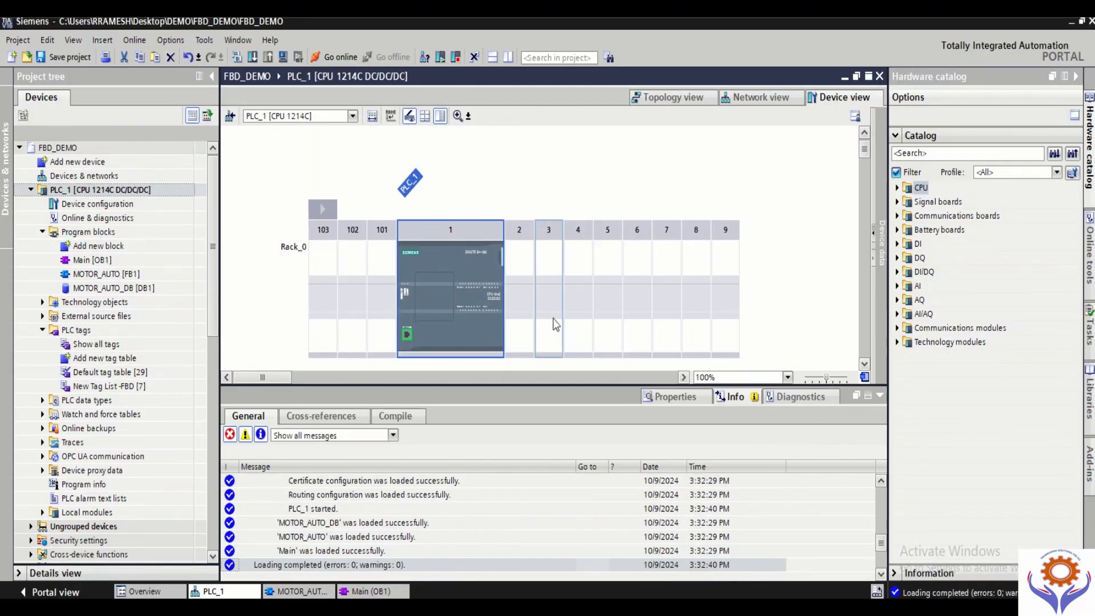
Step: Collapse the message area, restore the PLC simulator window and place it over the hardware catalog
{"action": "mouse_move", "coordinate": [454, 607]}
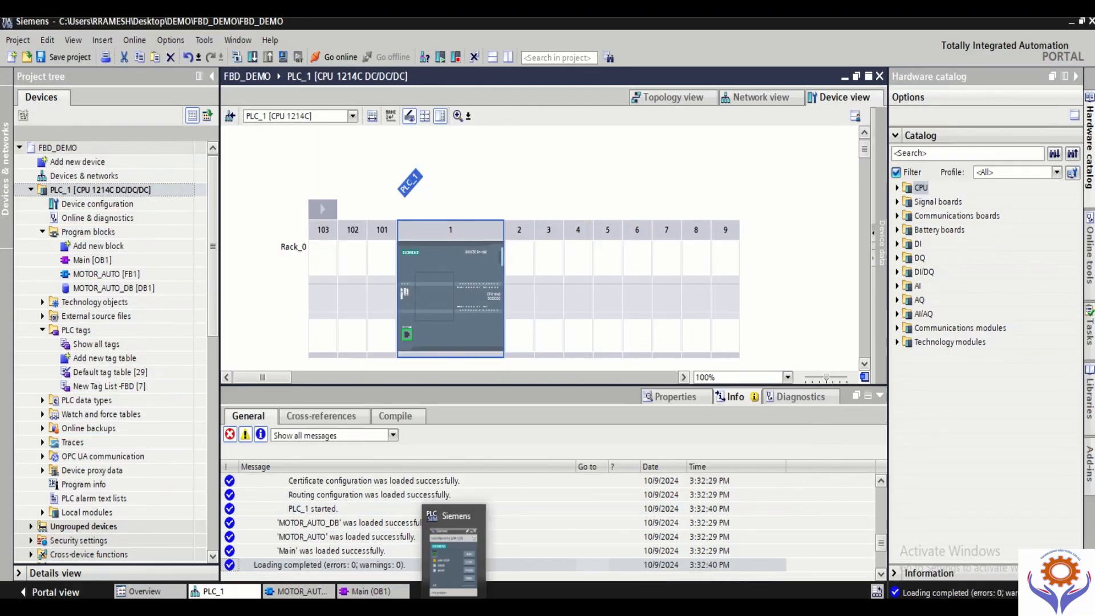
{"action": "left_click", "coordinate": [880, 396]}
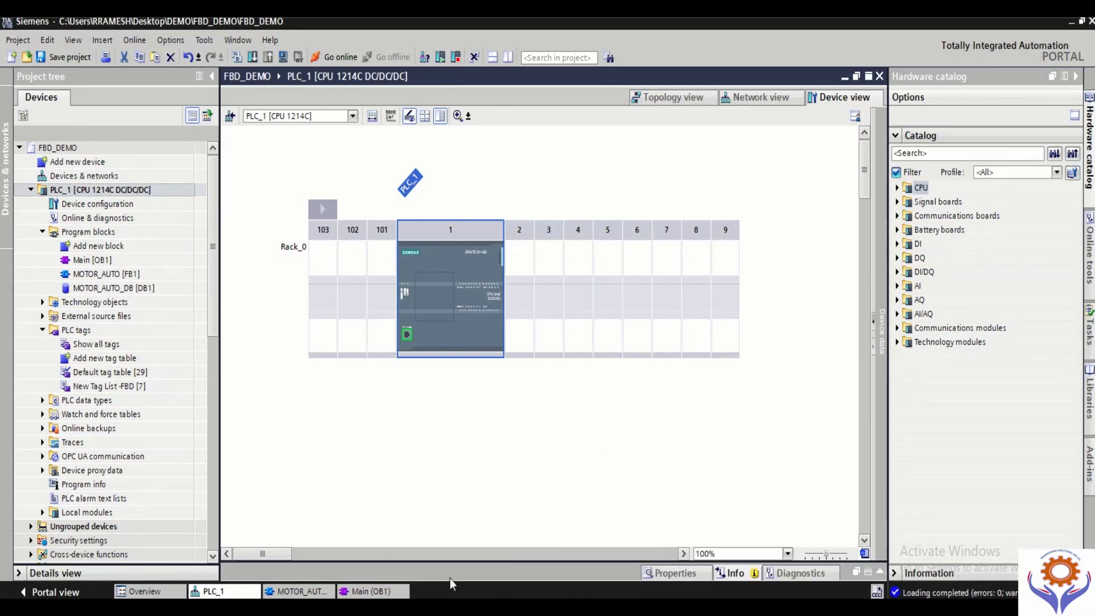
{"action": "left_click", "coordinate": [454, 608]}
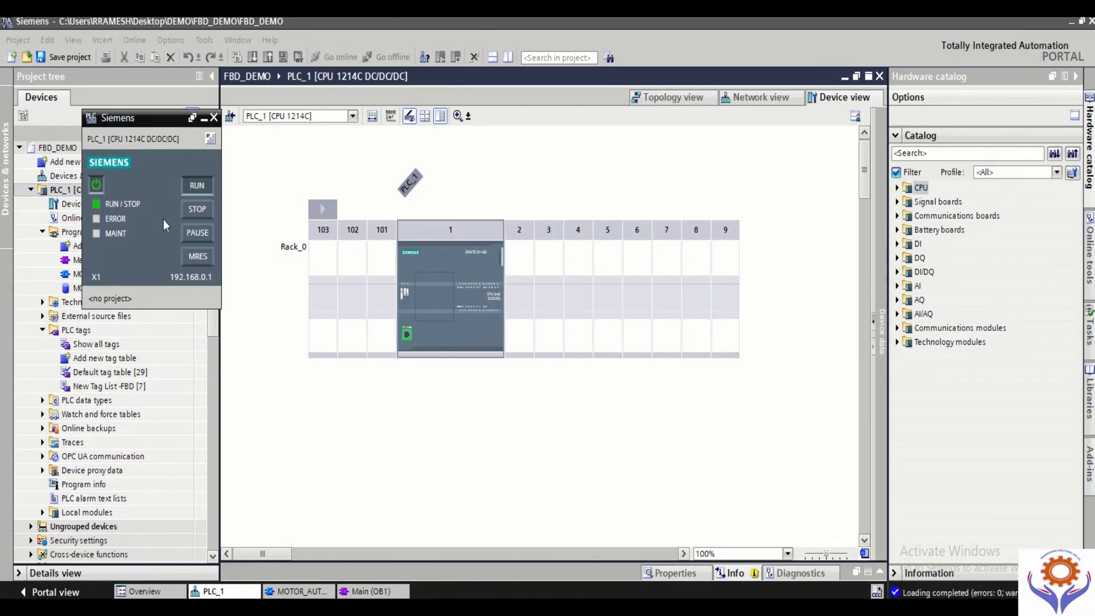
{"action": "left_click", "coordinate": [330, 182]}
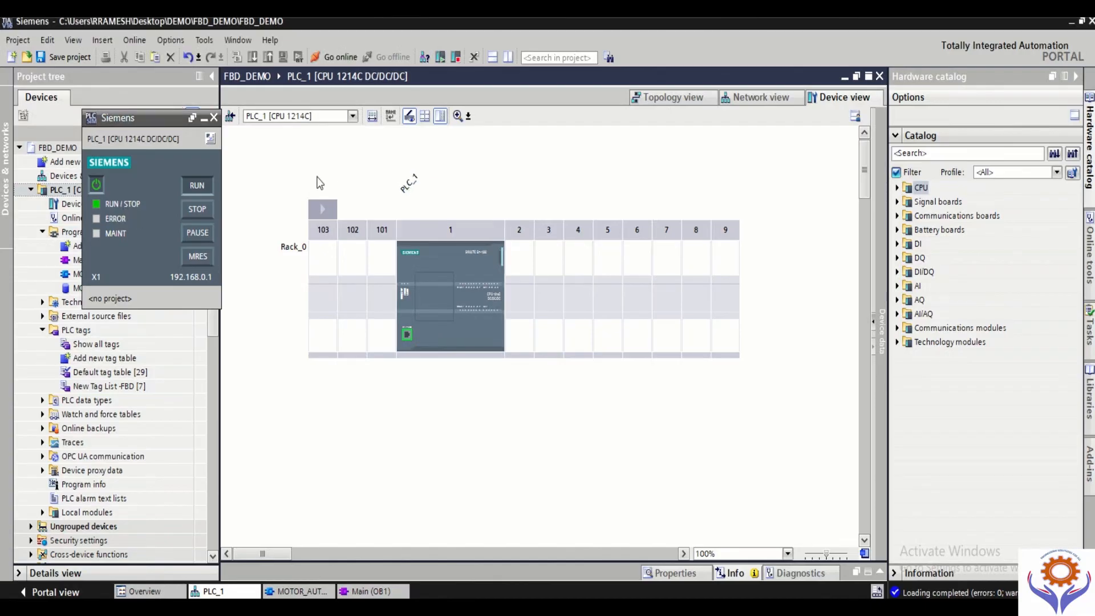
{"action": "left_click_drag", "start_coordinate": [160, 119], "coordinate": [973, 154]}
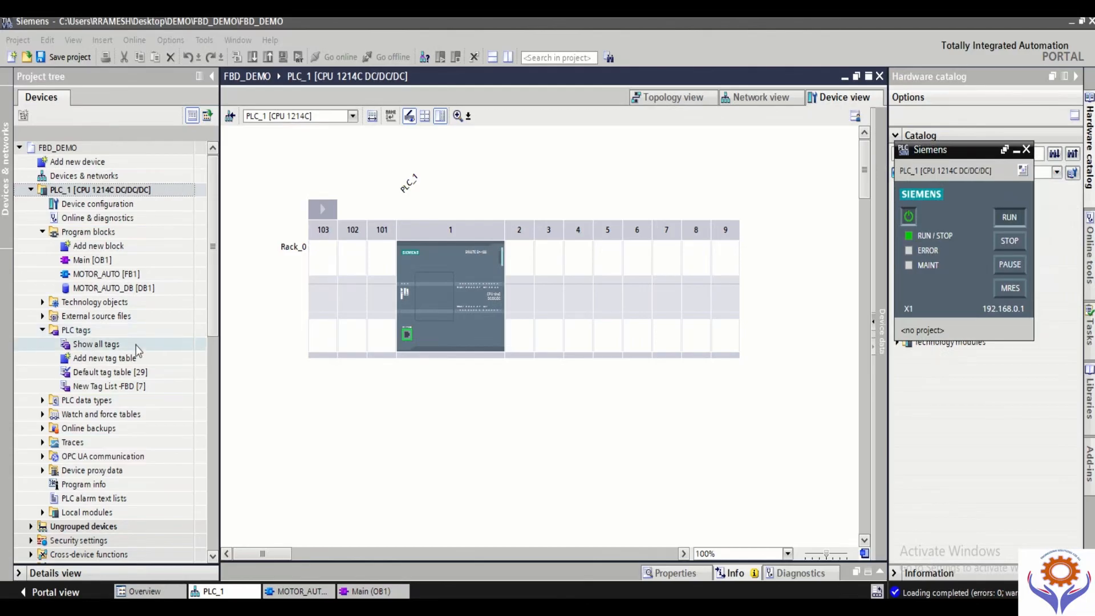
Step: Open the MOTOR_AUTO [FB1] block, go online with PLC_1, and open Main [OB1] with monitoring on
{"action": "double_click", "coordinate": [98, 276]}
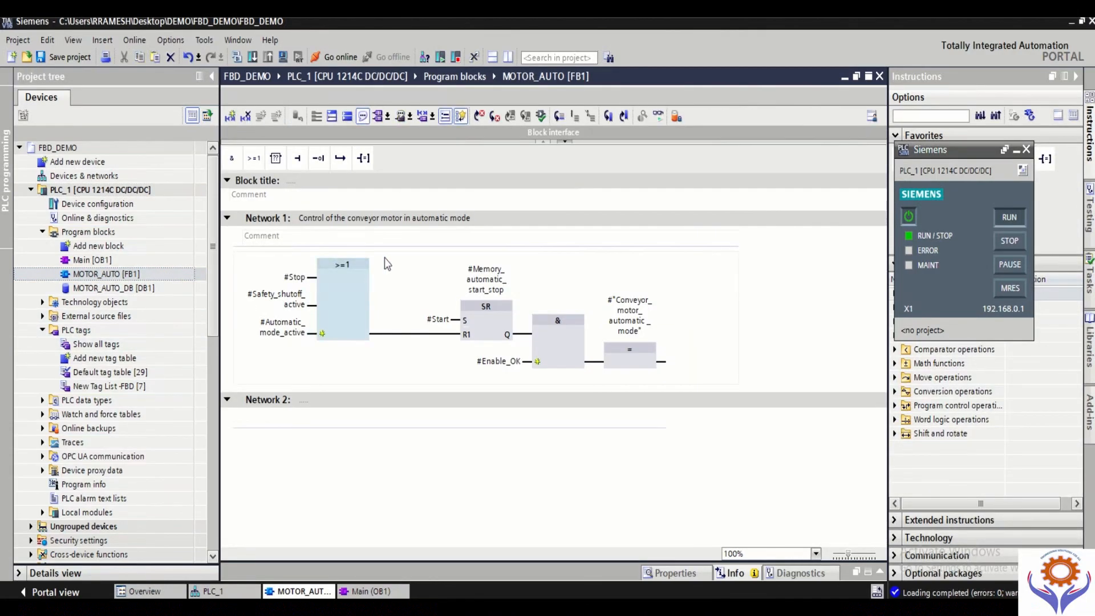
{"action": "left_click", "coordinate": [346, 56]}
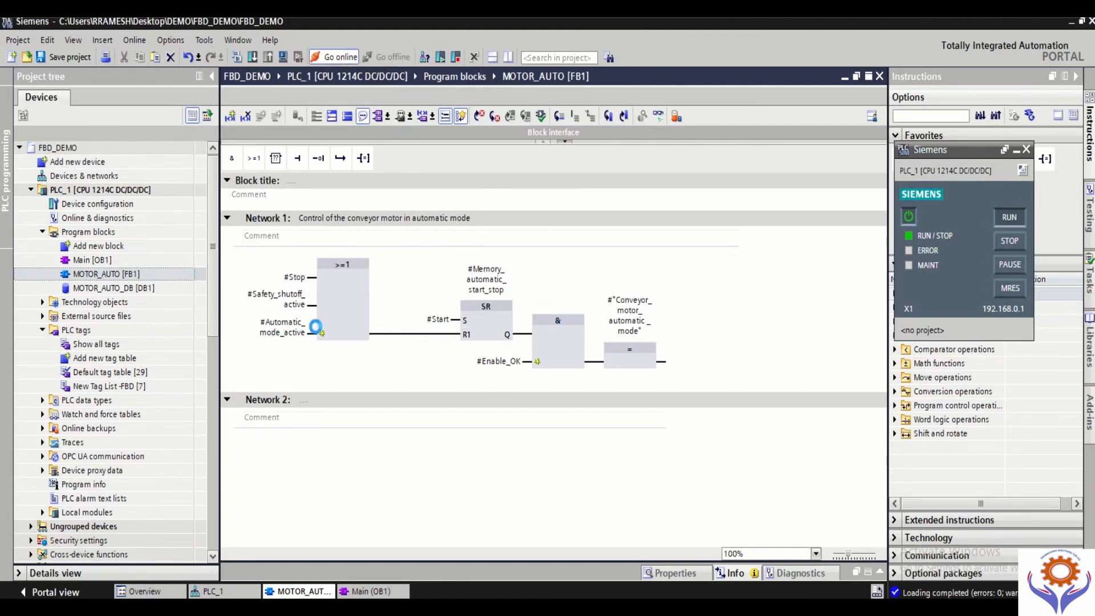
{"action": "double_click", "coordinate": [98, 262]}
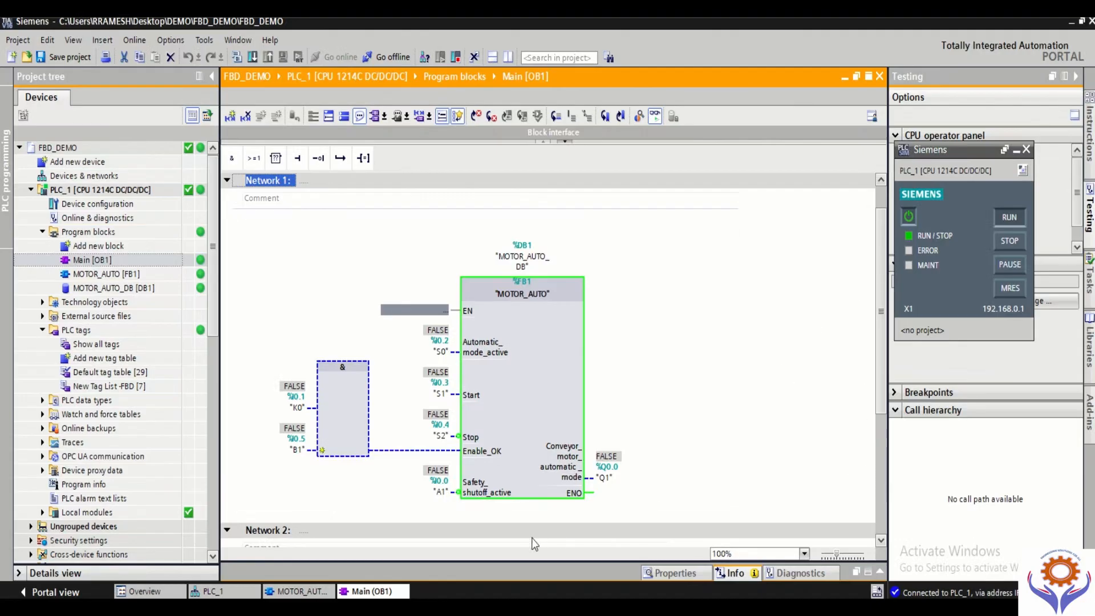
Step: Switch the PLC simulator from its compact view to the project view
{"action": "left_click", "coordinate": [1023, 173]}
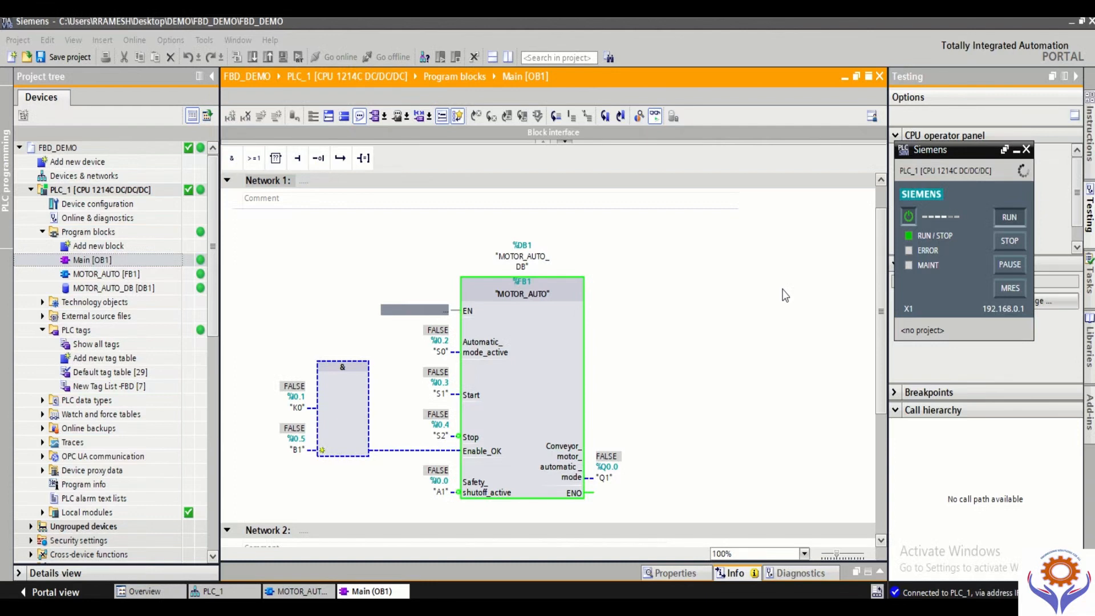
{"action": "left_click", "coordinate": [457, 357]}
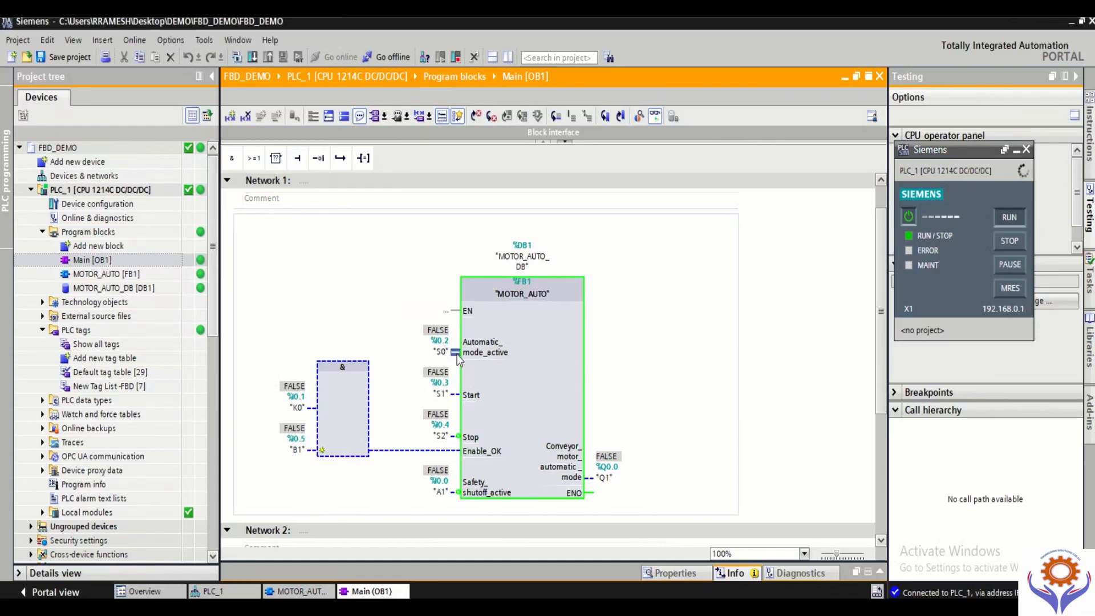
{"action": "right_click", "coordinate": [457, 357]}
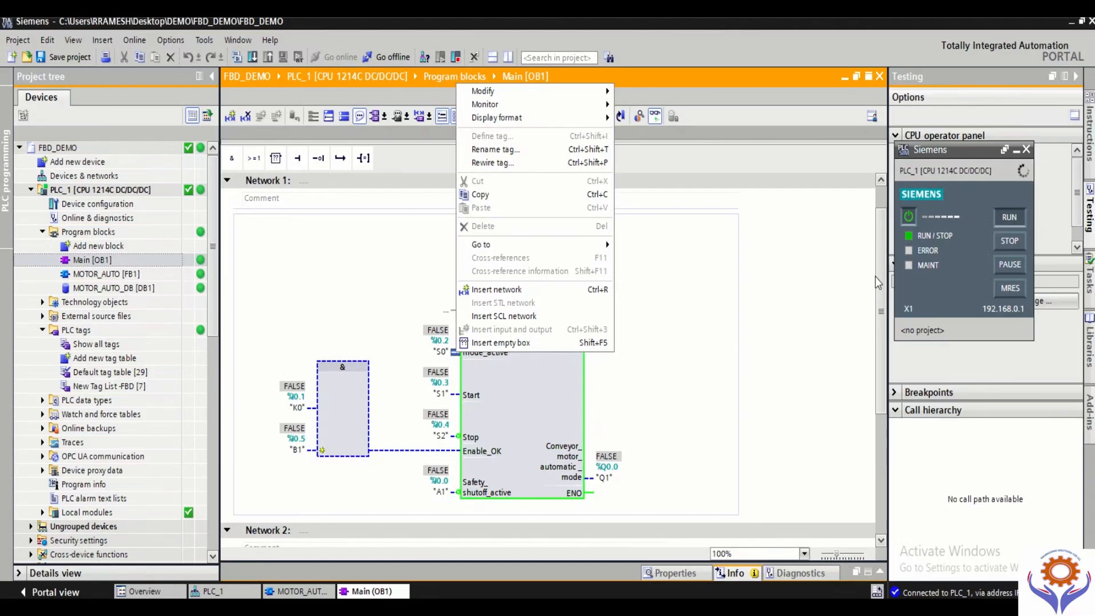
{"action": "left_click", "coordinate": [810, 286]}
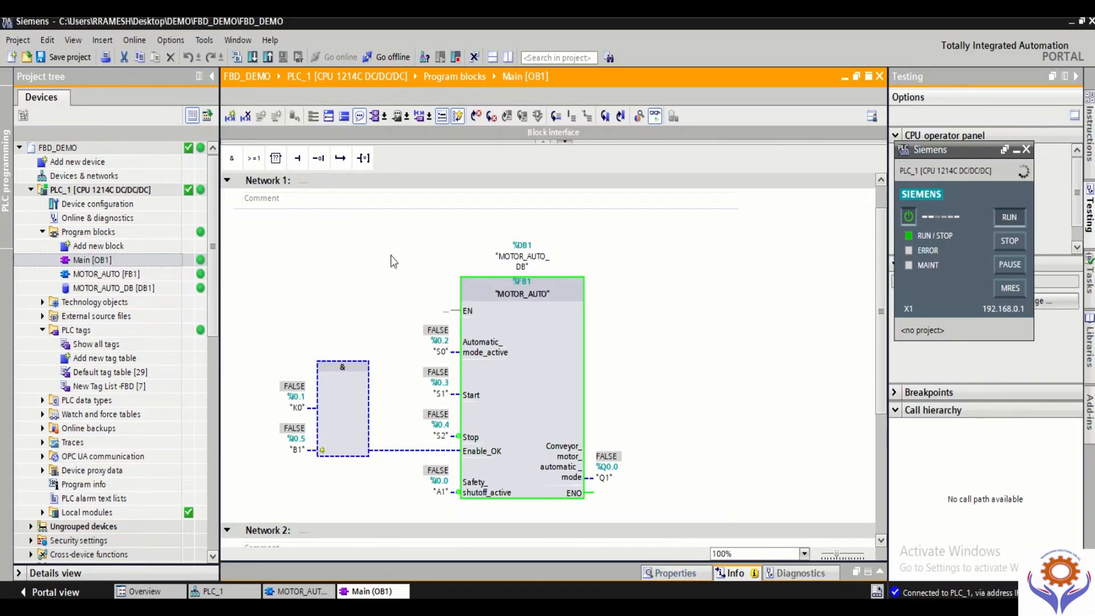
{"action": "left_click", "coordinate": [495, 341]}
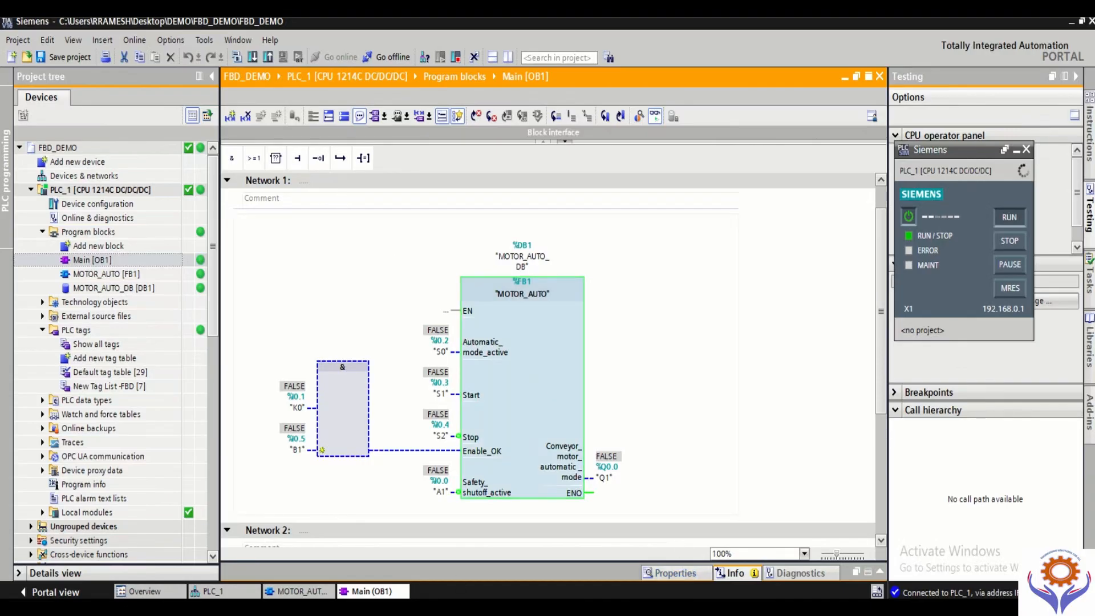
{"action": "mouse_move", "coordinate": [454, 607]}
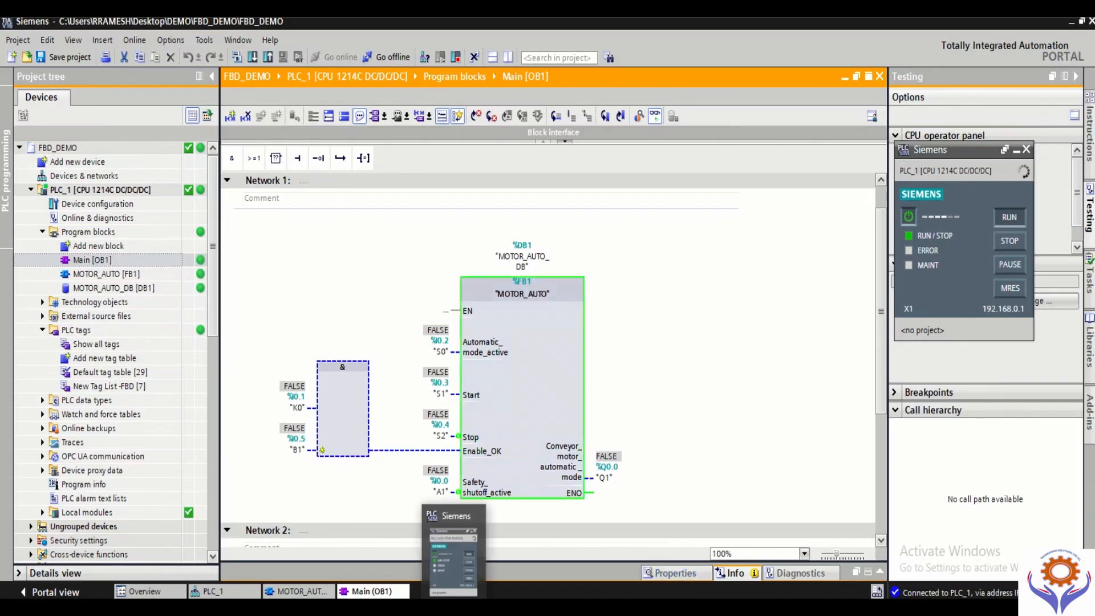
{"action": "left_click", "coordinate": [542, 320]}
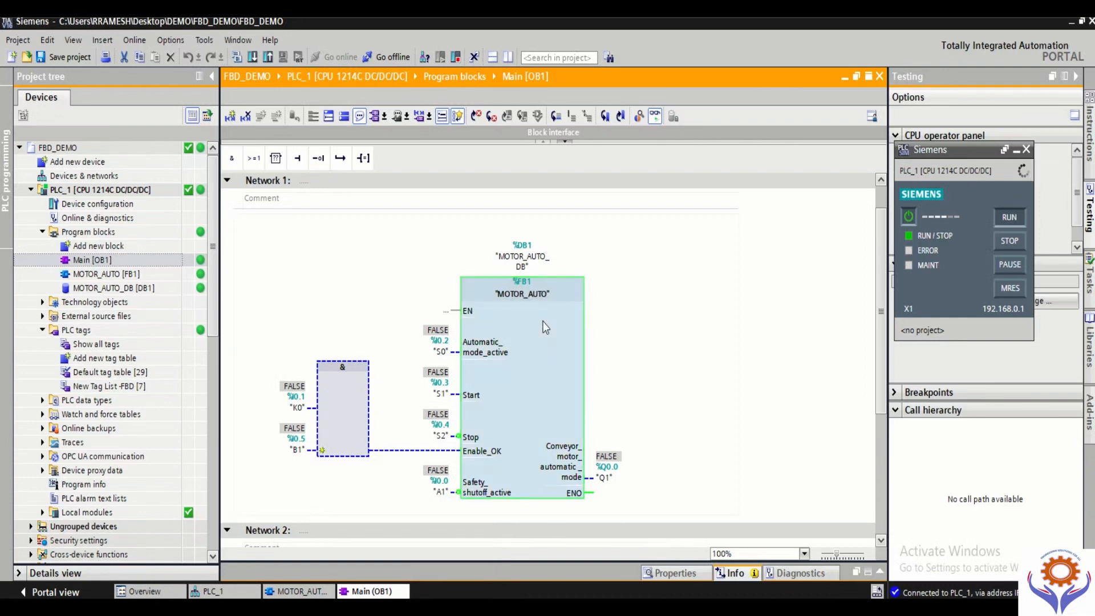
Step: Try to modify the input S0 (%I0.2) of the MOTOR_AUTO call in Main [OB1] to 1
{"action": "left_click", "coordinate": [454, 354]}
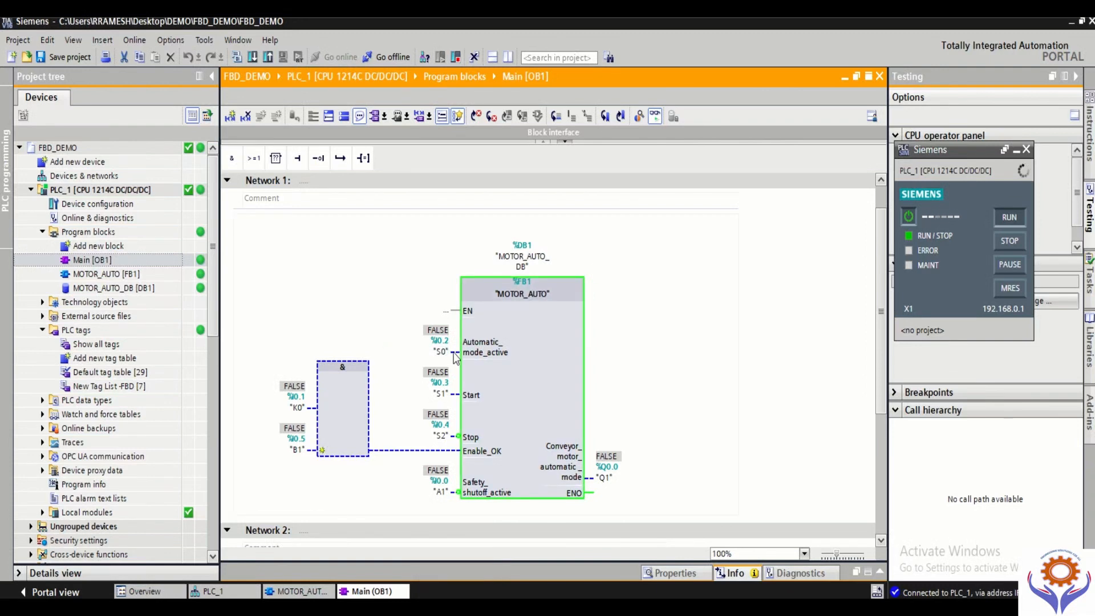
{"action": "right_click", "coordinate": [454, 356]}
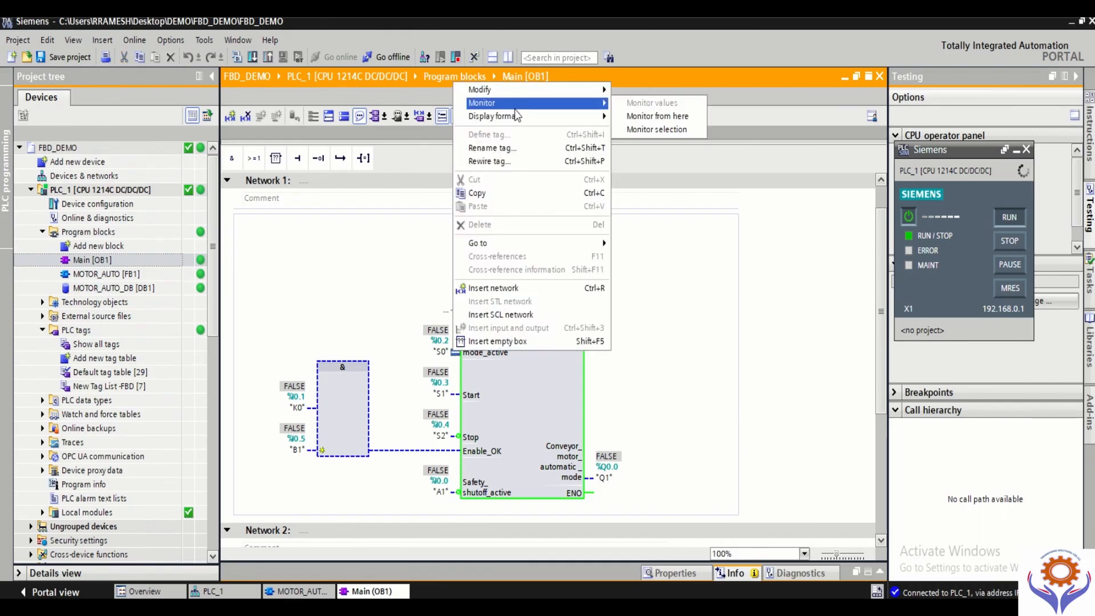
{"action": "mouse_move", "coordinate": [539, 91]}
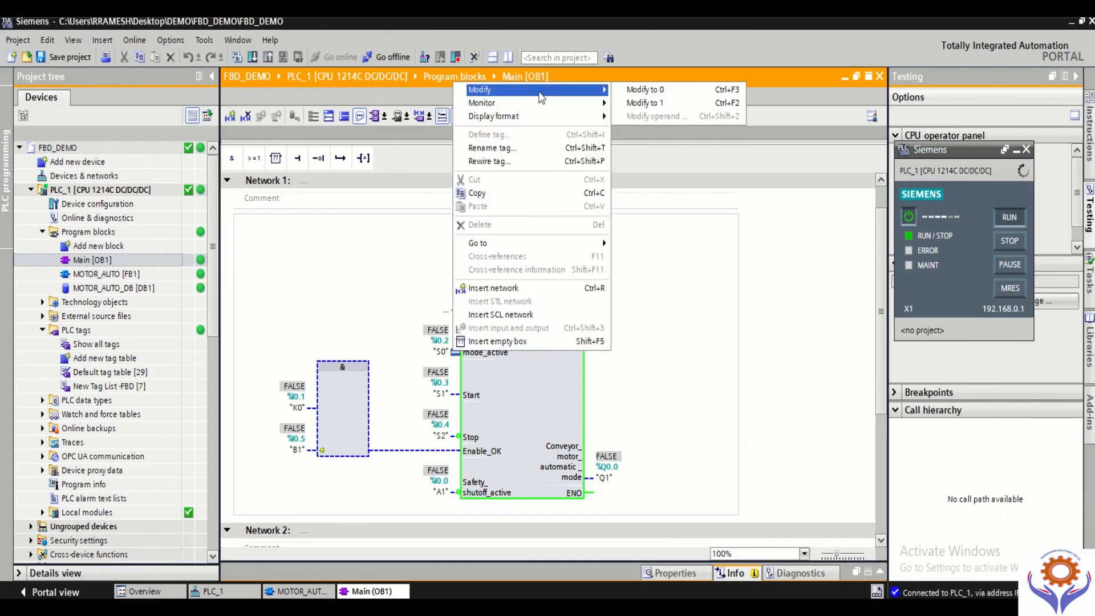
{"action": "left_click", "coordinate": [700, 105]}
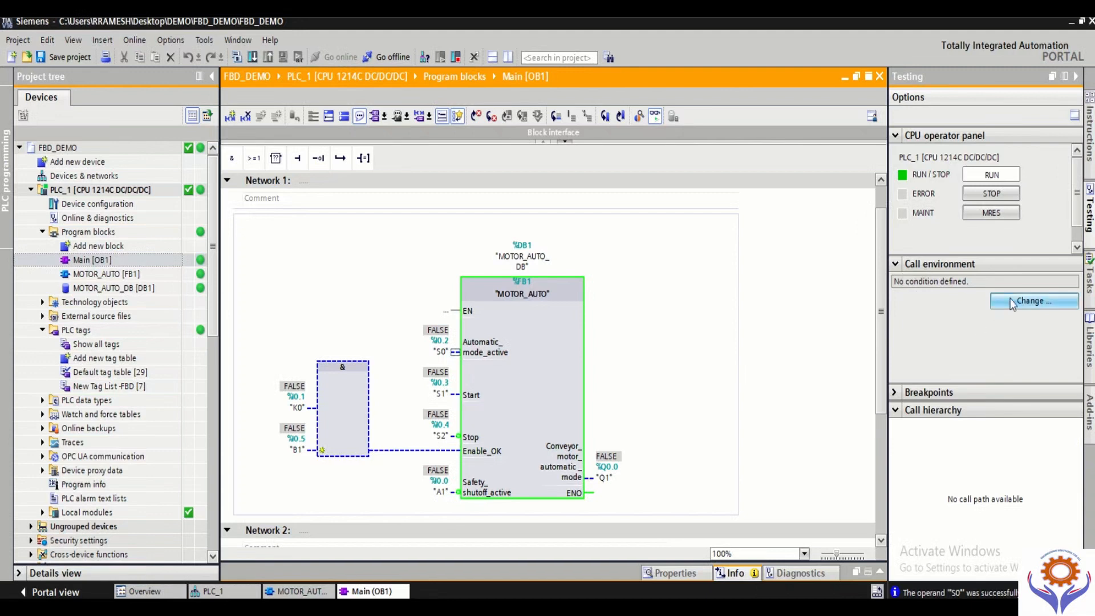
Step: Switch to the S7-PLCSIM project view, then widen its window and the online tools area so the operator panel is fully shown
{"action": "key", "text": "alt+Tab"}
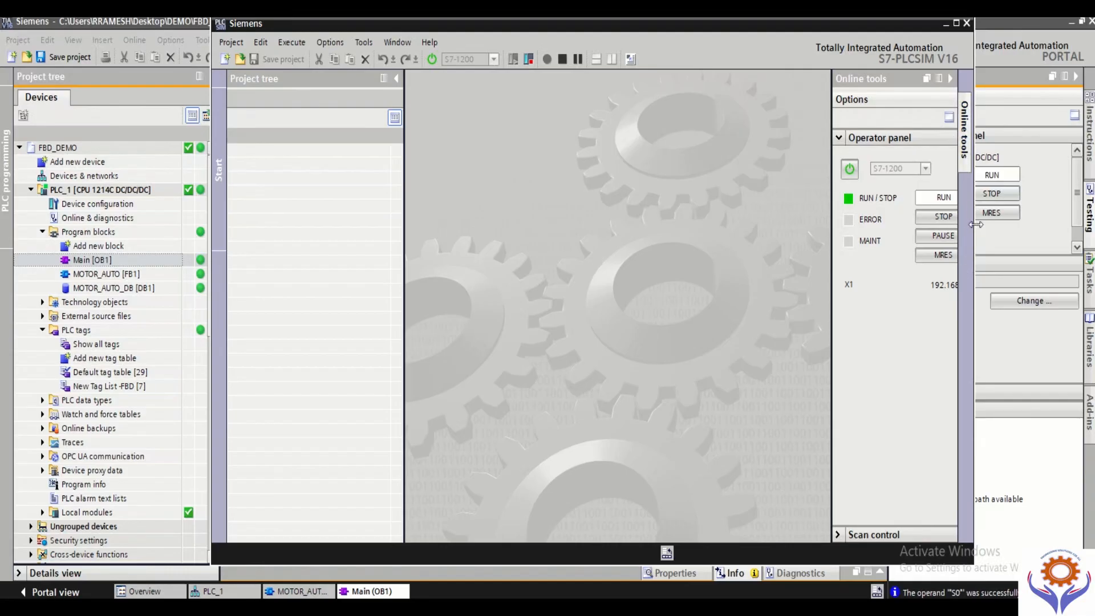
{"action": "left_click_drag", "start_coordinate": [974, 227], "coordinate": [1057, 224]}
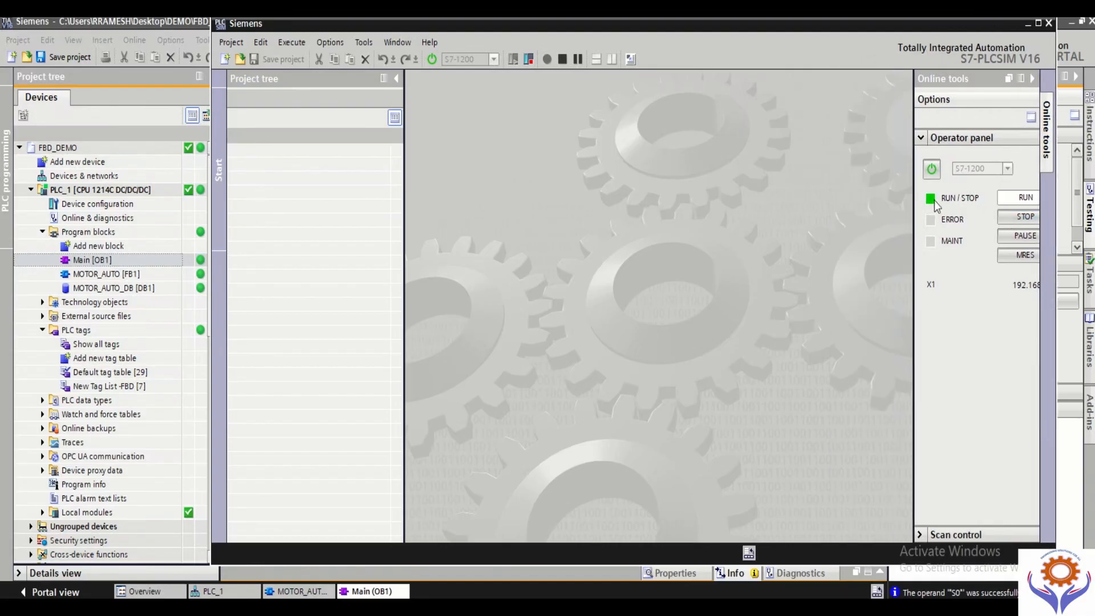
{"action": "left_click_drag", "start_coordinate": [913, 226], "coordinate": [799, 226]}
{"action": "left_click", "coordinate": [807, 139]}
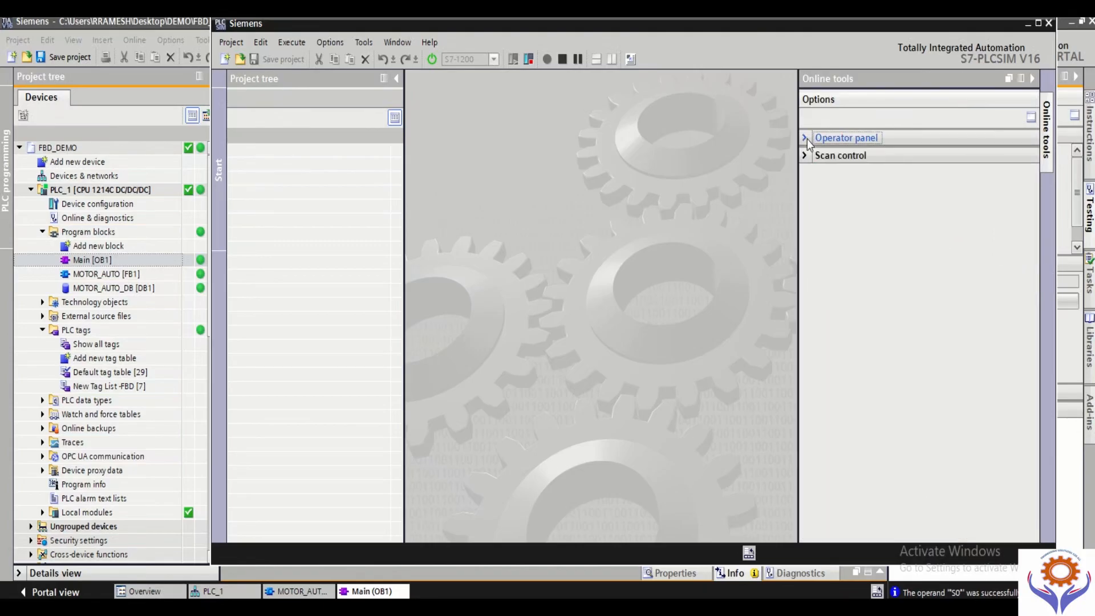
{"action": "left_click", "coordinate": [807, 139]}
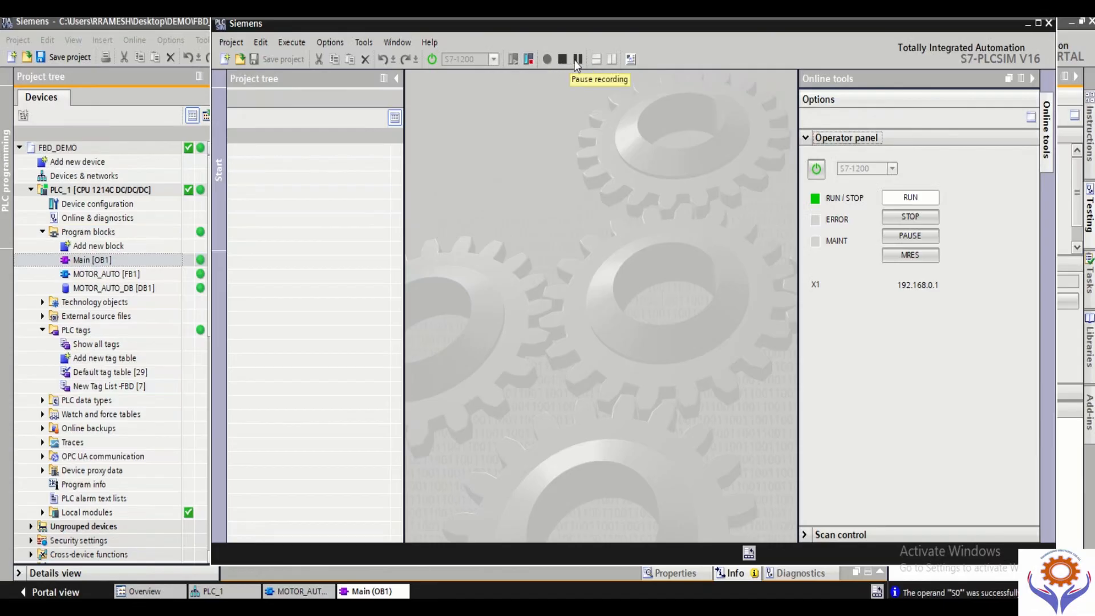
Step: Try to open an existing simulation project from the Documents\Simulation folder, then cancel the file selection
{"action": "left_click", "coordinate": [235, 45]}
{"action": "key", "text": "Right"}
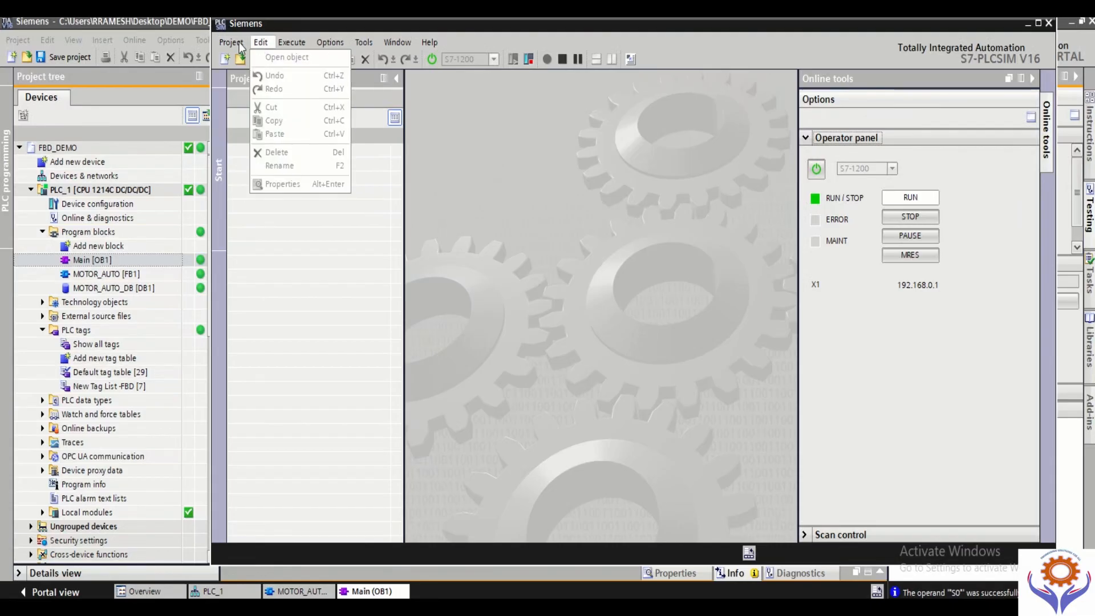
{"action": "mouse_move", "coordinate": [240, 46]}
{"action": "left_click", "coordinate": [239, 71]}
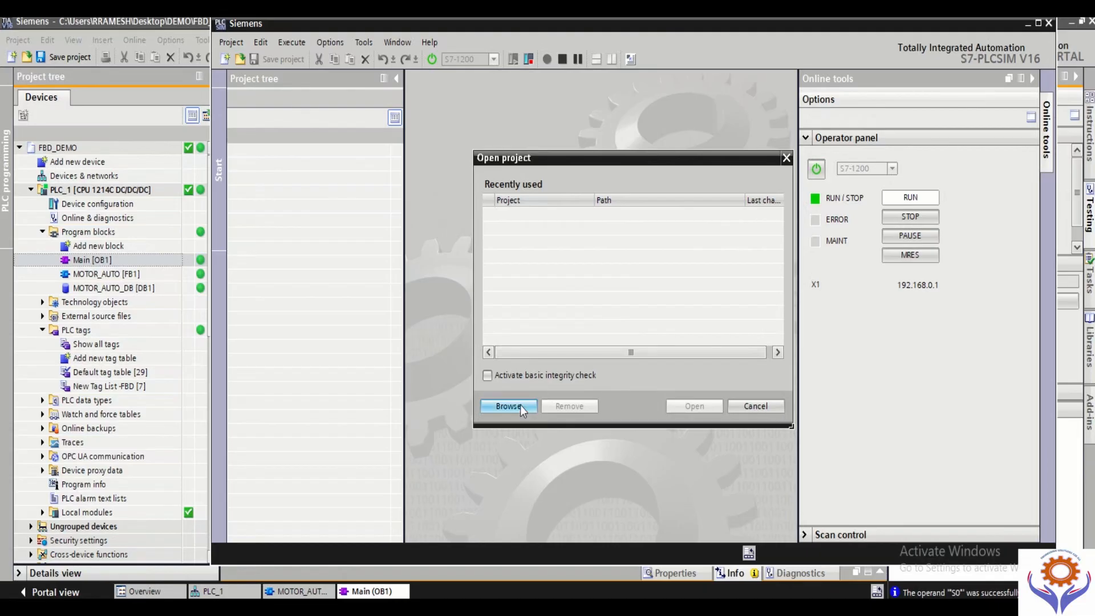
{"action": "left_click", "coordinate": [520, 406]}
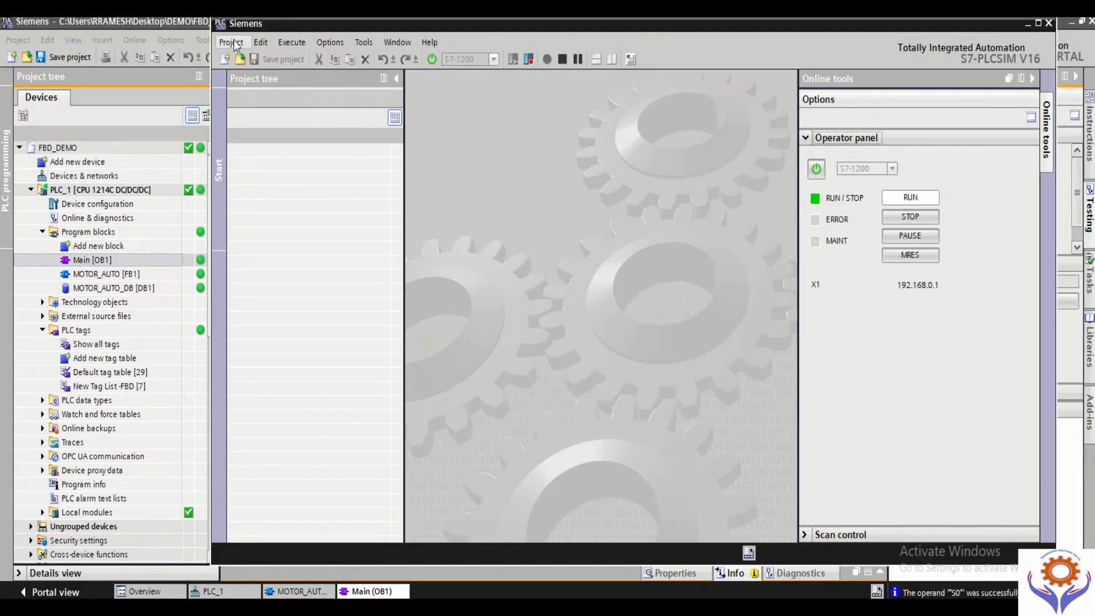
{"action": "left_click", "coordinate": [236, 46]}
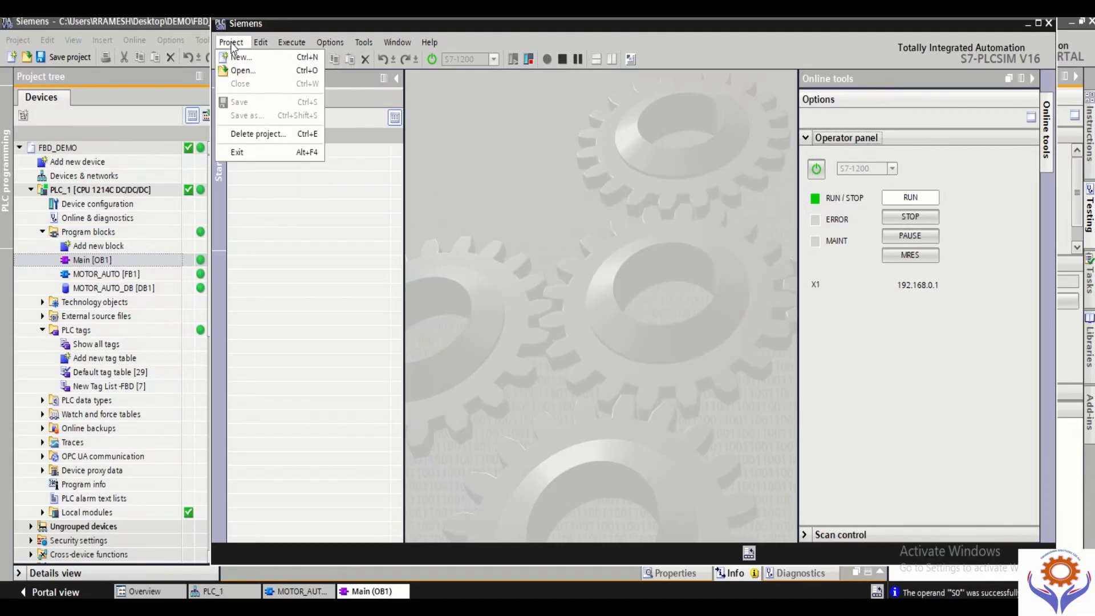
{"action": "left_click", "coordinate": [239, 69]}
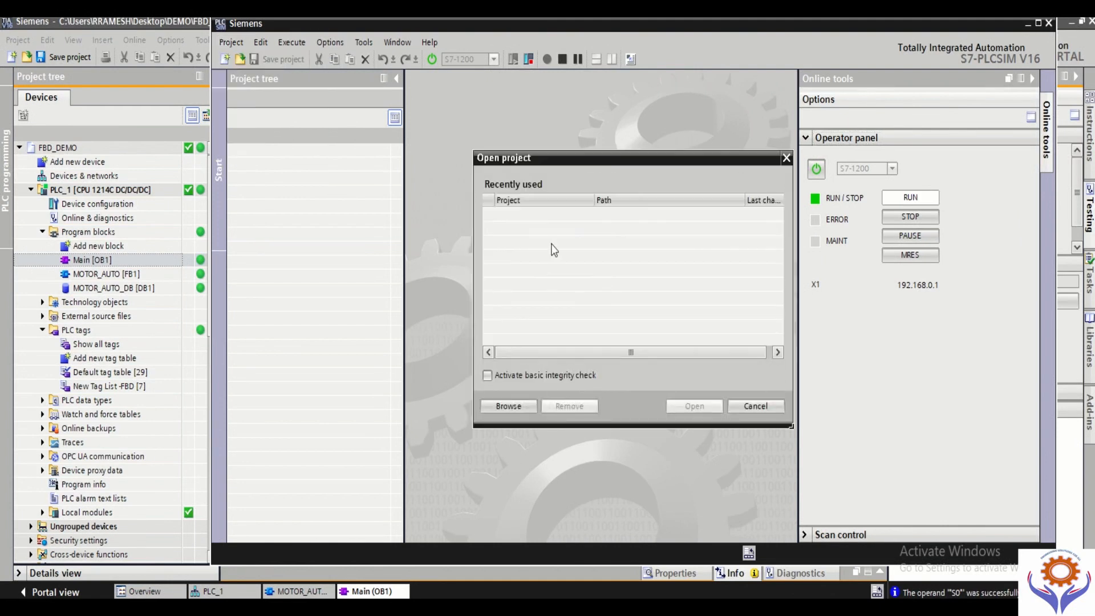
{"action": "left_click", "coordinate": [519, 405]}
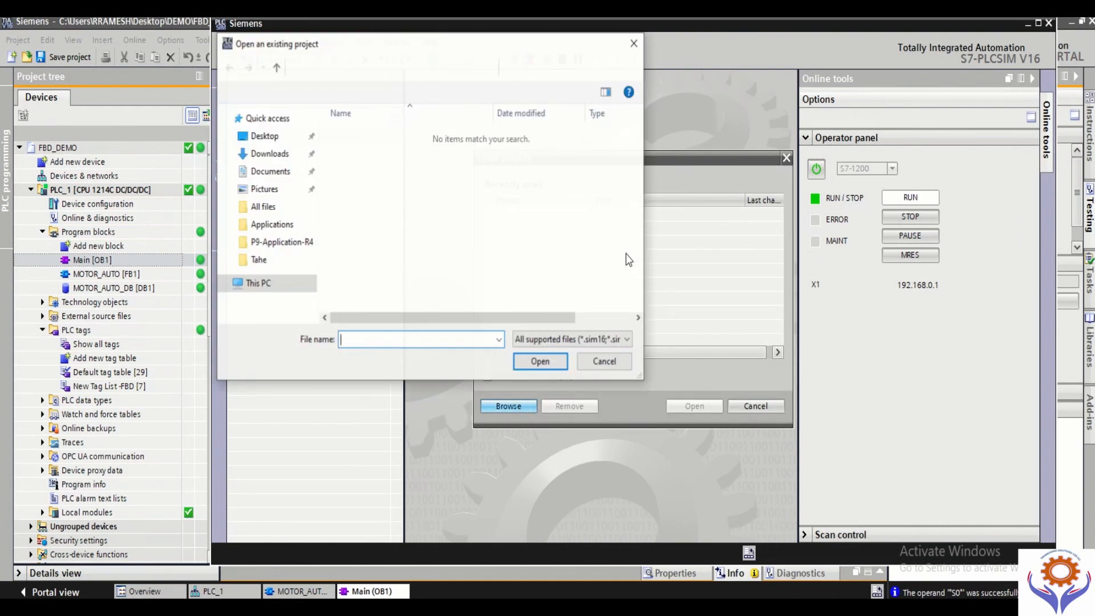
{"action": "left_click", "coordinate": [603, 364]}
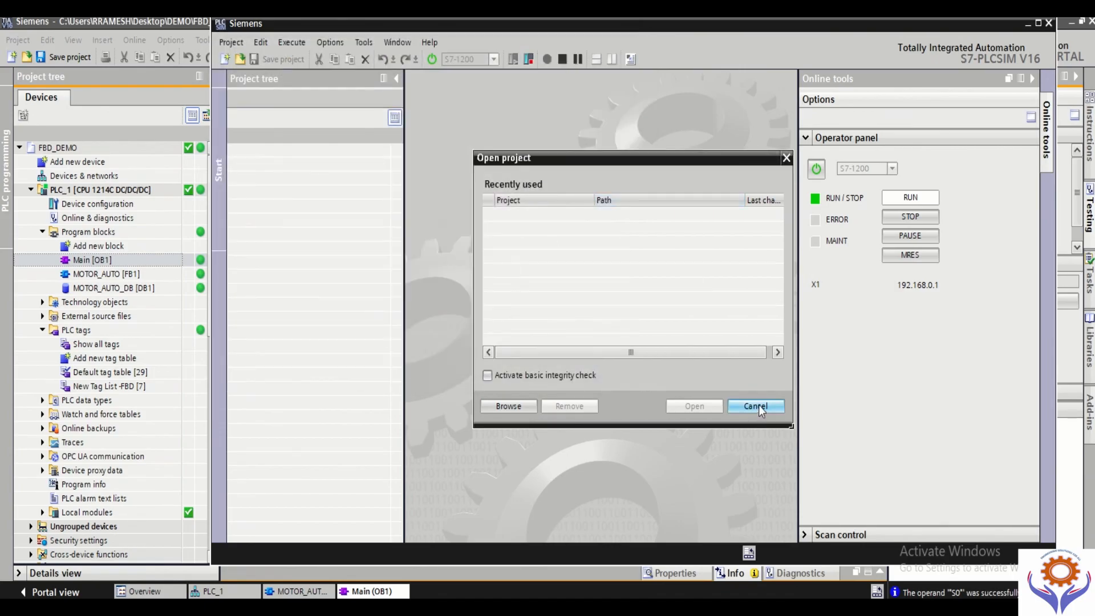
Step: Look for a supported simulation project in the Desktop\DEMO\FBD_DEMO folder, then cancel opening a project
{"action": "left_click", "coordinate": [518, 408]}
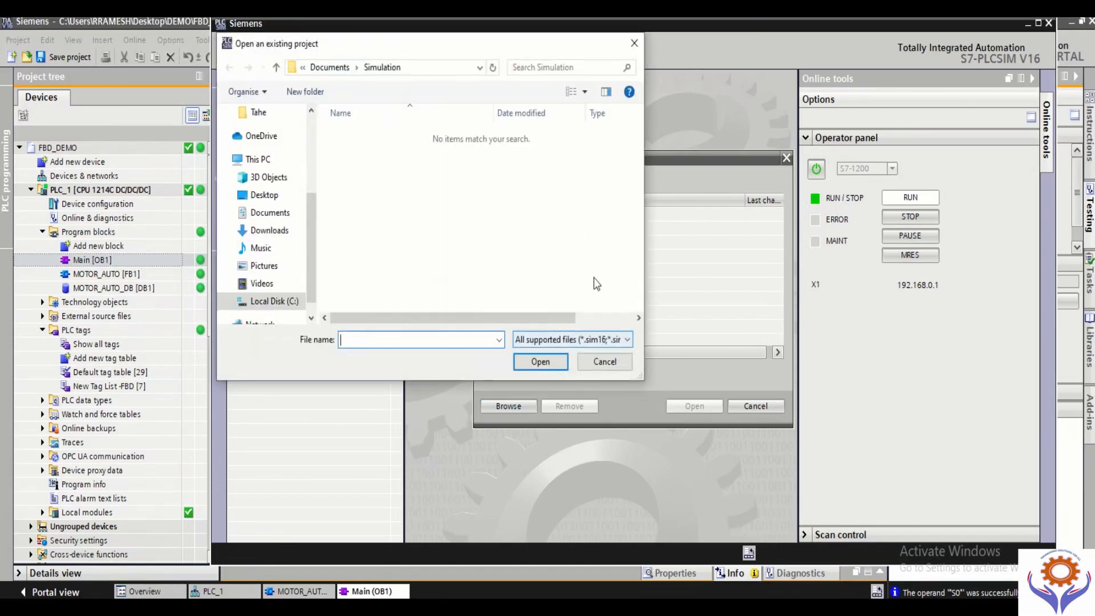
{"action": "left_click", "coordinate": [268, 195]}
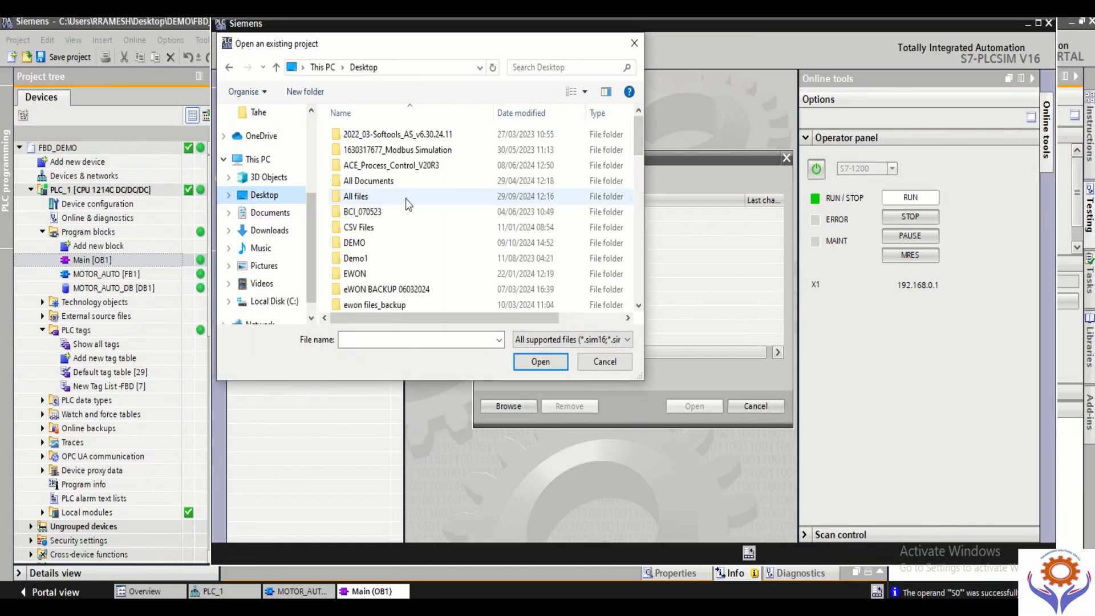
{"action": "double_click", "coordinate": [355, 243]}
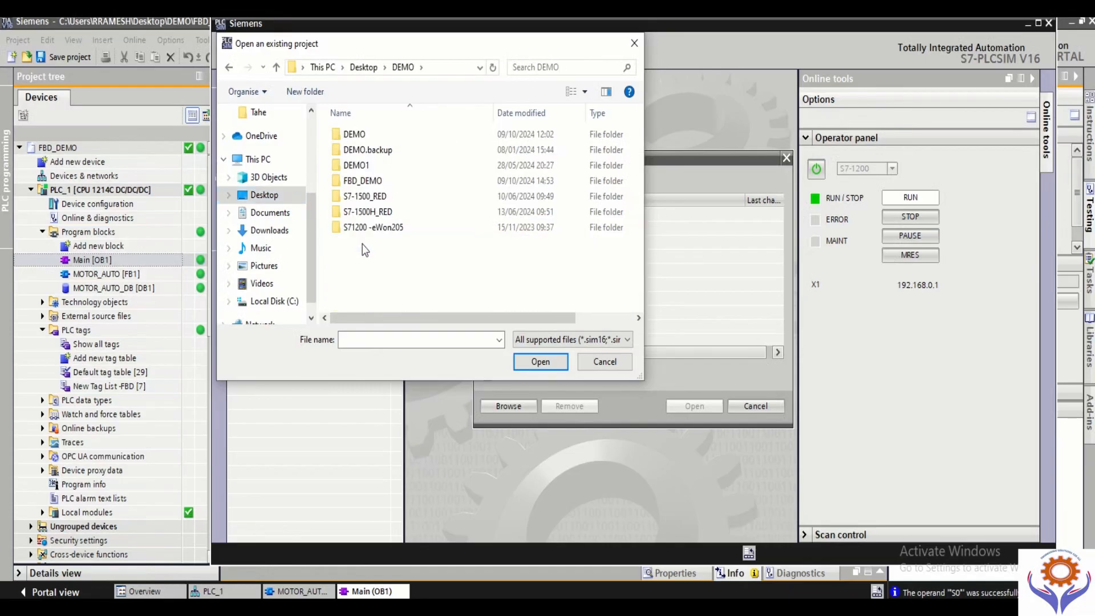
{"action": "double_click", "coordinate": [365, 181]}
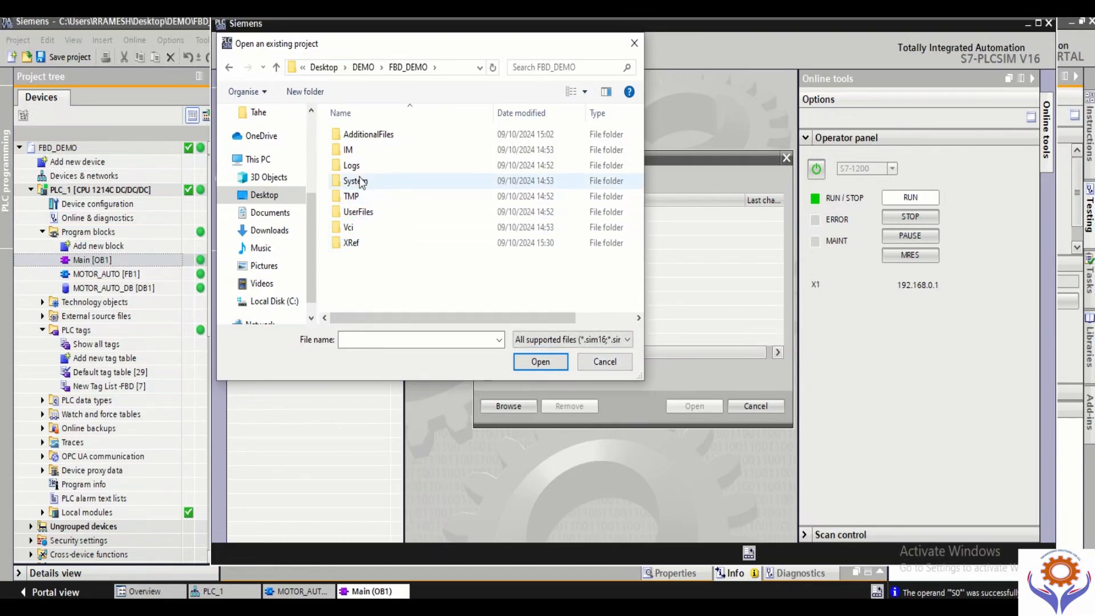
{"action": "left_click", "coordinate": [610, 341]}
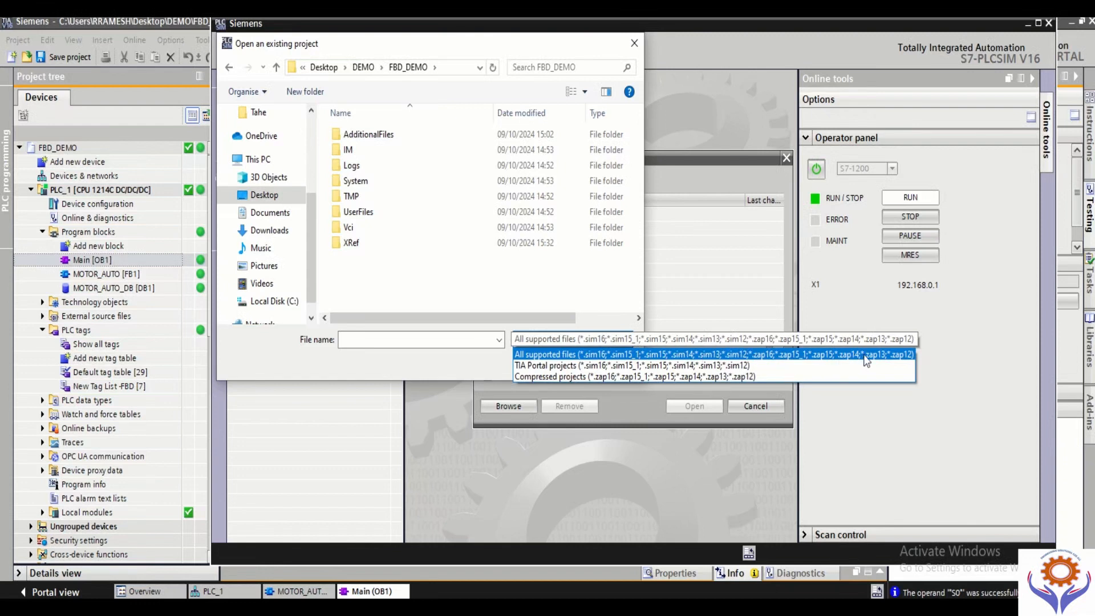
{"action": "left_click", "coordinate": [538, 285]}
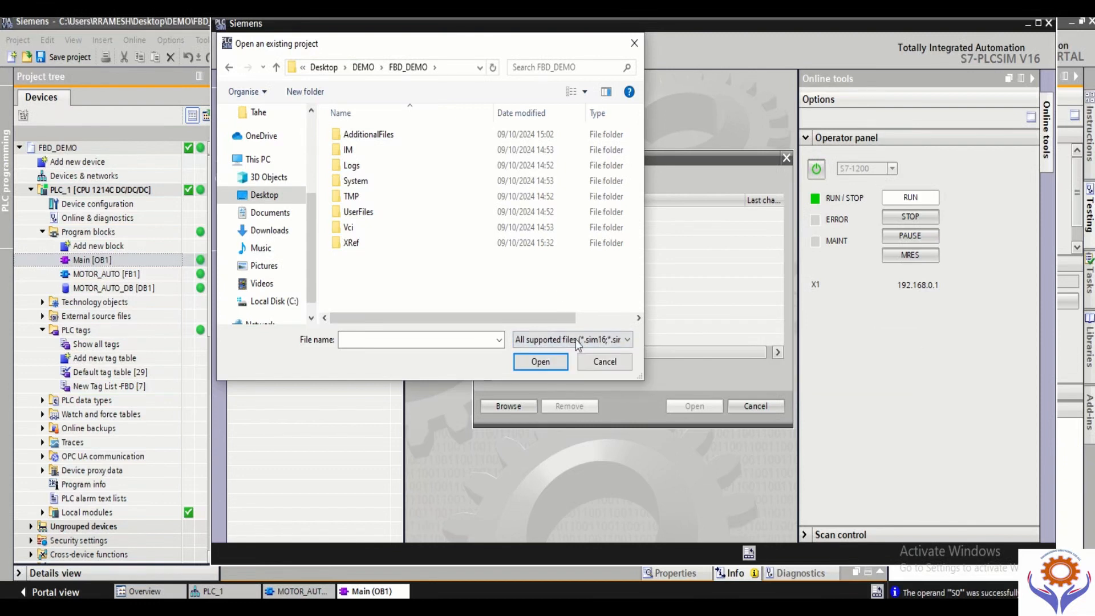
{"action": "left_click", "coordinate": [664, 364]}
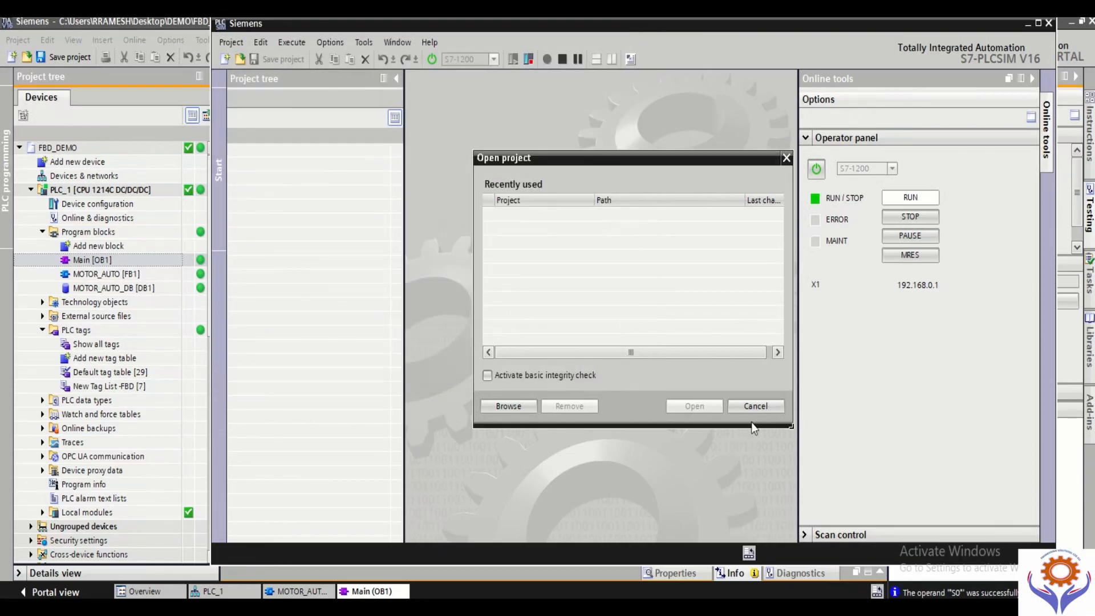
{"action": "left_click", "coordinate": [757, 407]}
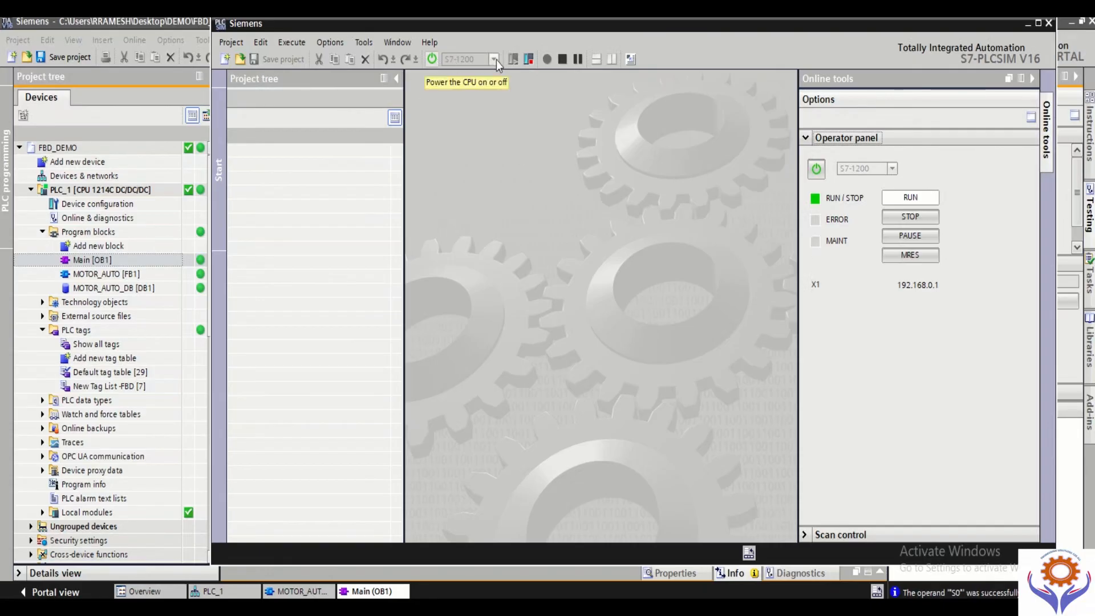
Step: Review the simulator's Application, Cycle time monitoring and Scan control settings, then close the settings
{"action": "left_click", "coordinate": [297, 42]}
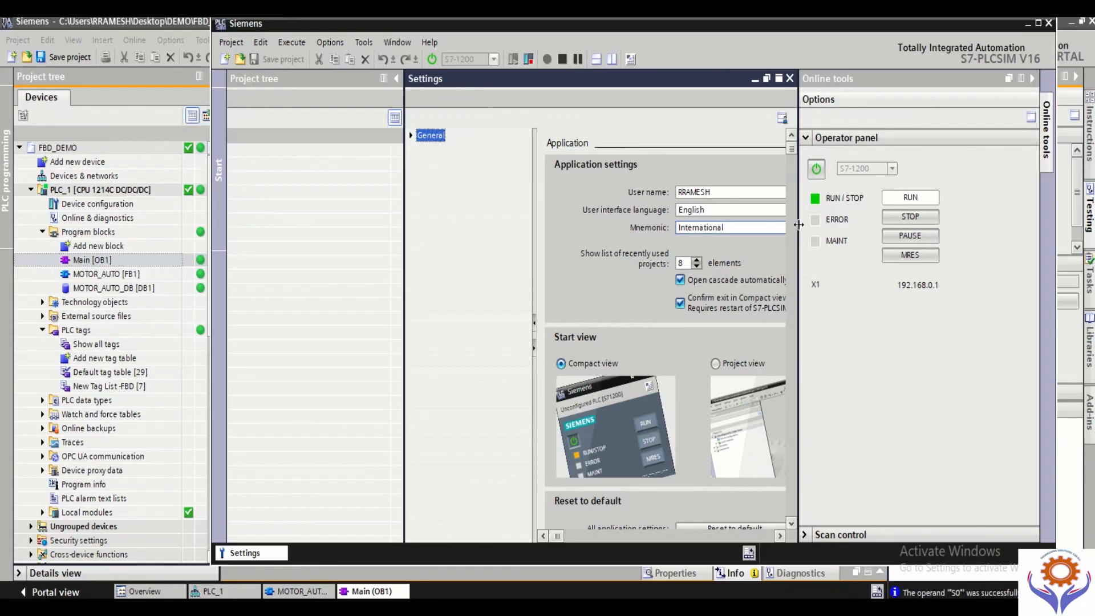
{"action": "left_click_drag", "start_coordinate": [799, 226], "coordinate": [872, 225]}
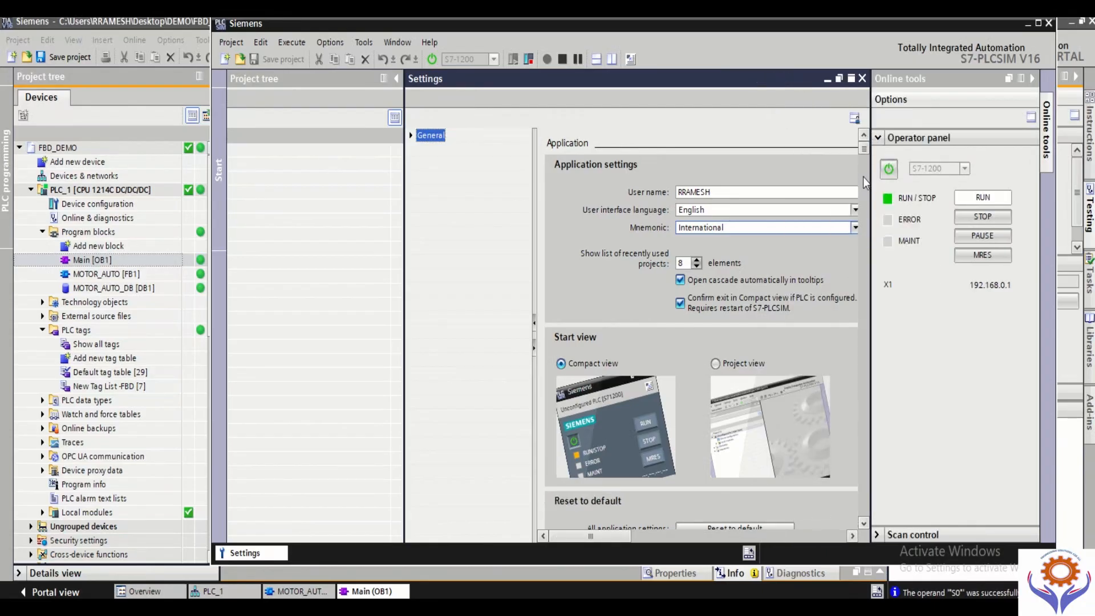
{"action": "scroll", "coordinate": [863, 220], "scroll_direction": "down", "scroll_amount": 3}
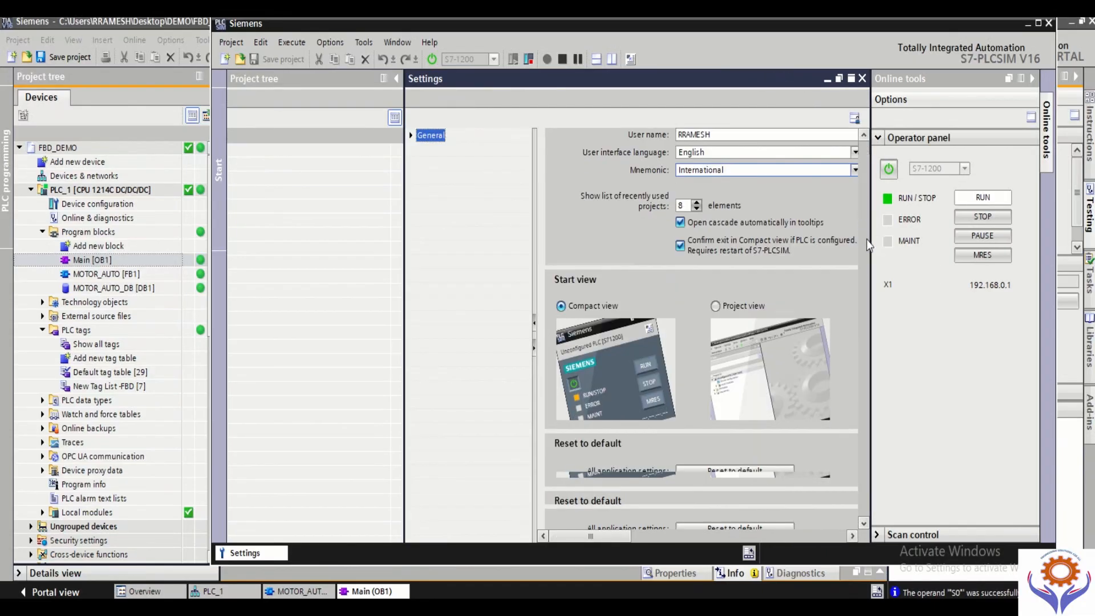
{"action": "scroll", "coordinate": [864, 252], "scroll_direction": "down", "scroll_amount": 3}
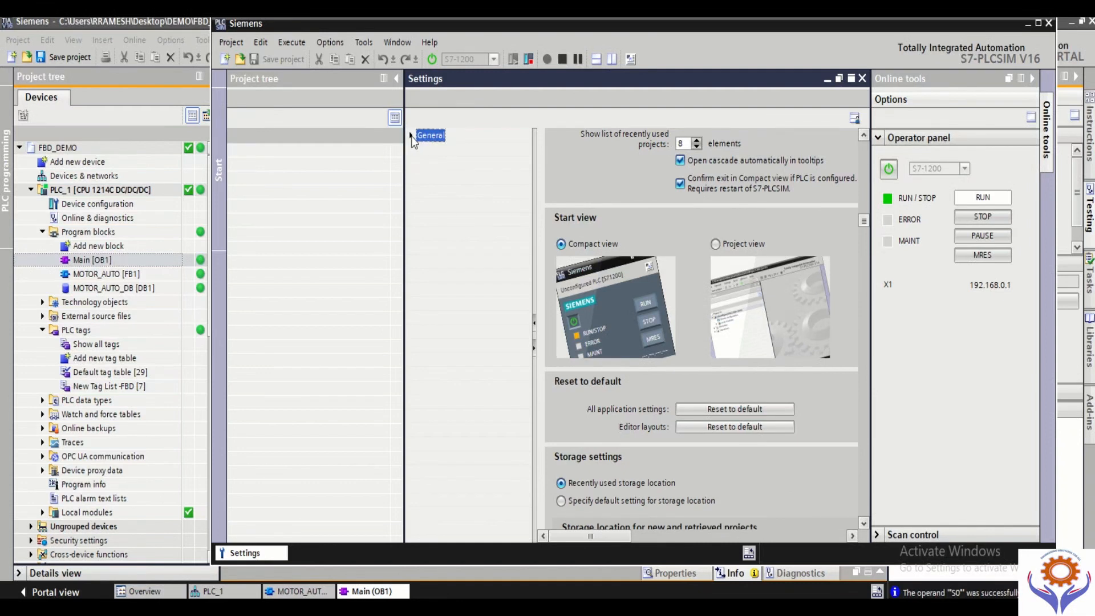
{"action": "left_click", "coordinate": [411, 135]}
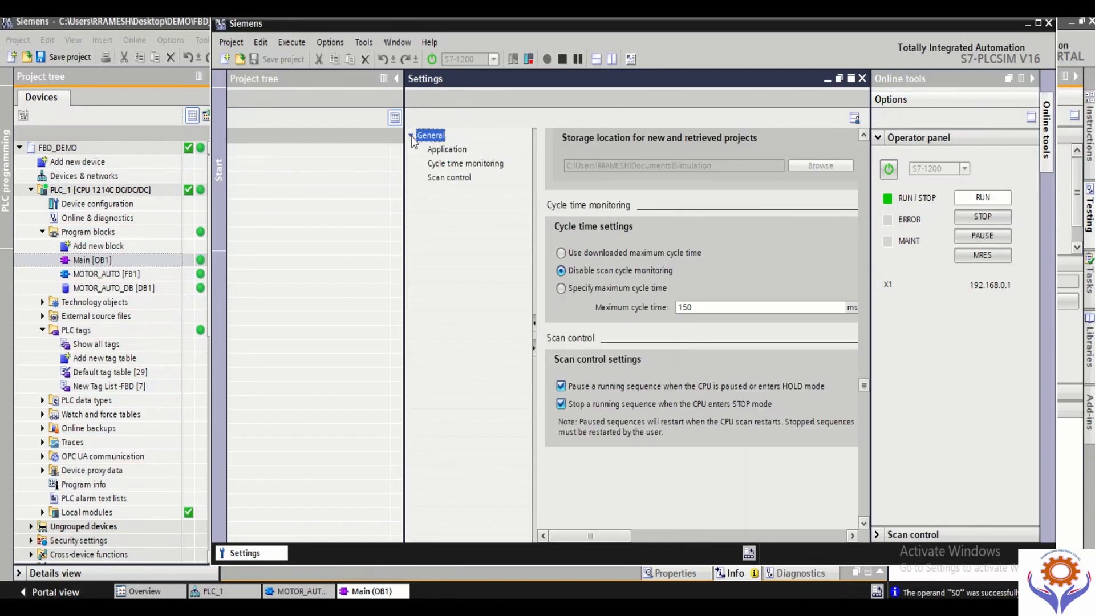
{"action": "left_click", "coordinate": [446, 151]}
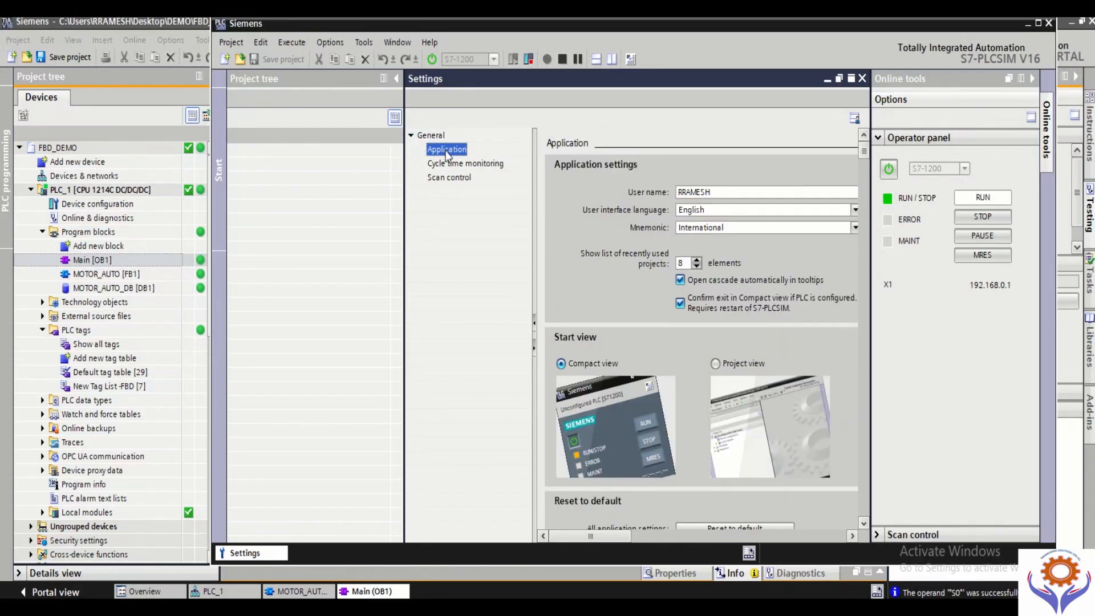
{"action": "left_click", "coordinate": [455, 165]}
{"action": "left_click", "coordinate": [456, 178]}
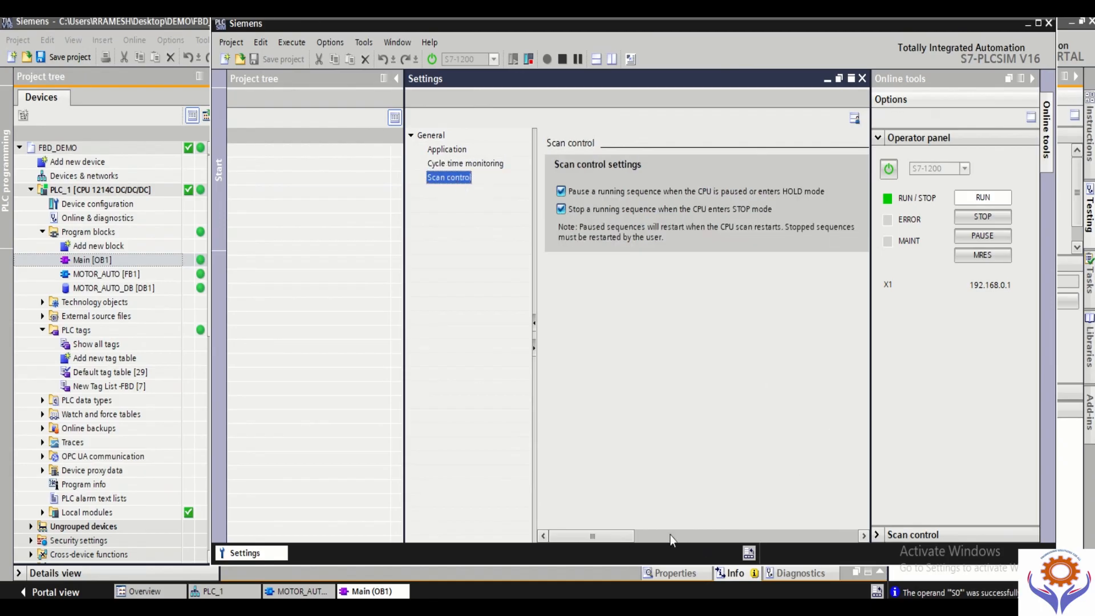
{"action": "left_click", "coordinate": [863, 79]}
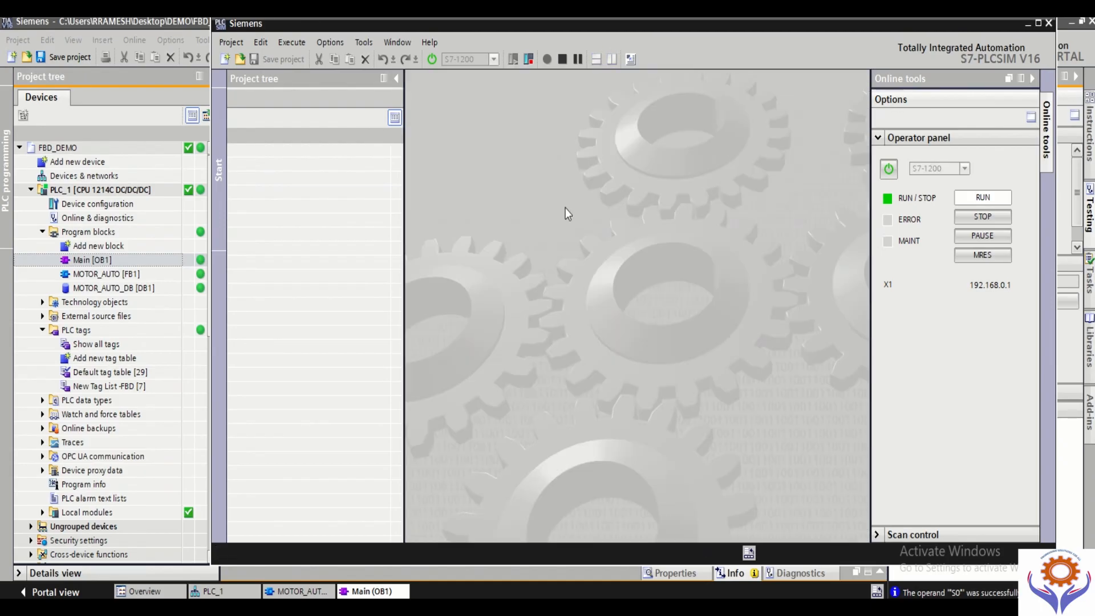
Step: Maximize the simulator and create a new V16 simulation project named Project2 in the Documents\Simulation folder
{"action": "left_click", "coordinate": [358, 46]}
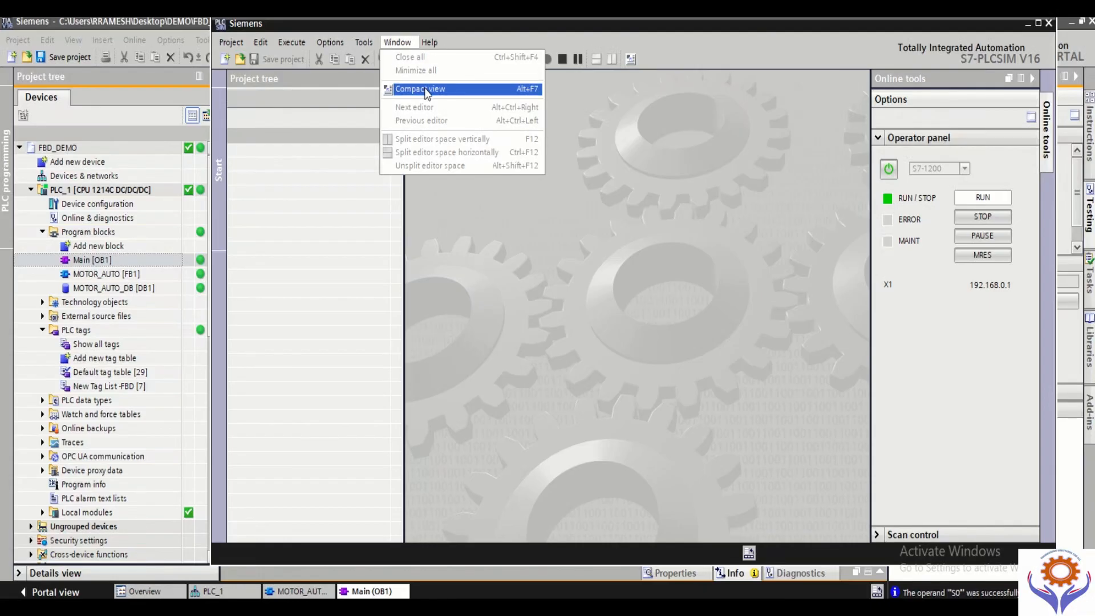
{"action": "left_click", "coordinate": [987, 376]}
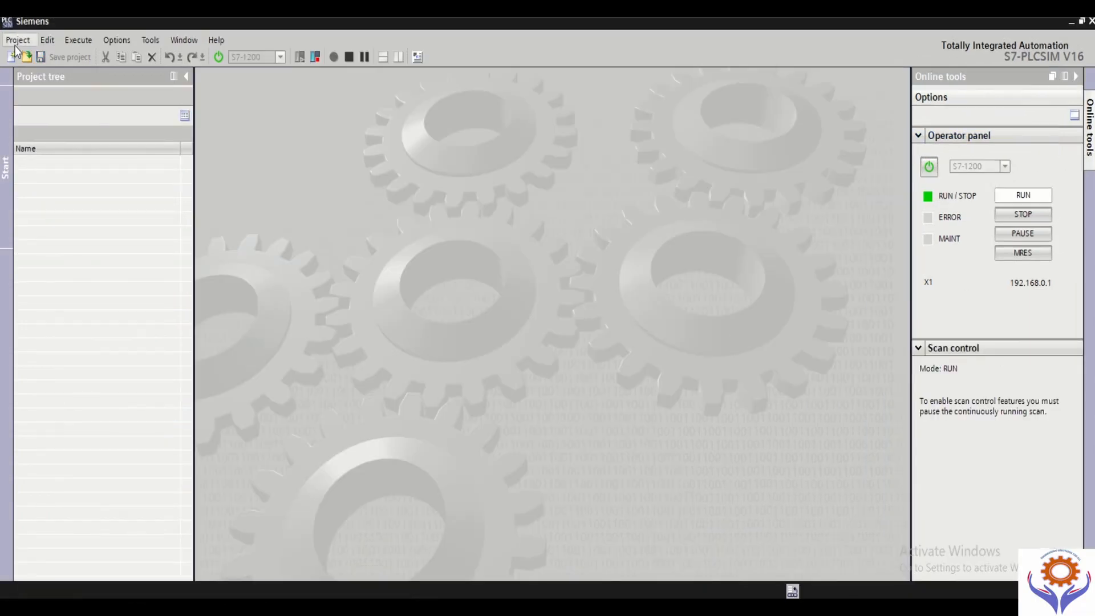
{"action": "left_click", "coordinate": [16, 45]}
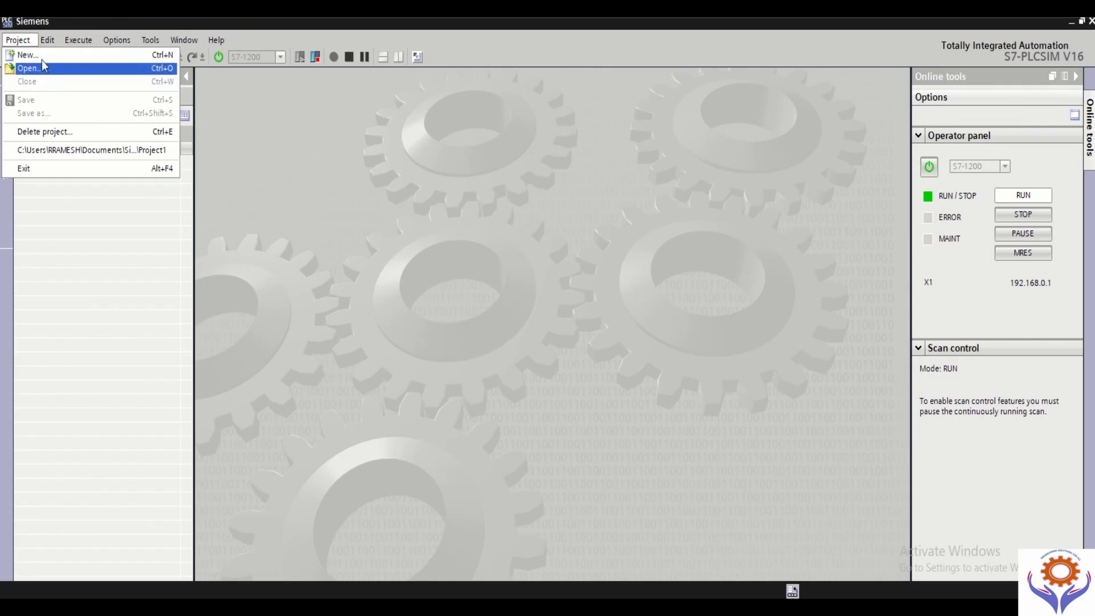
{"action": "left_click", "coordinate": [41, 57]}
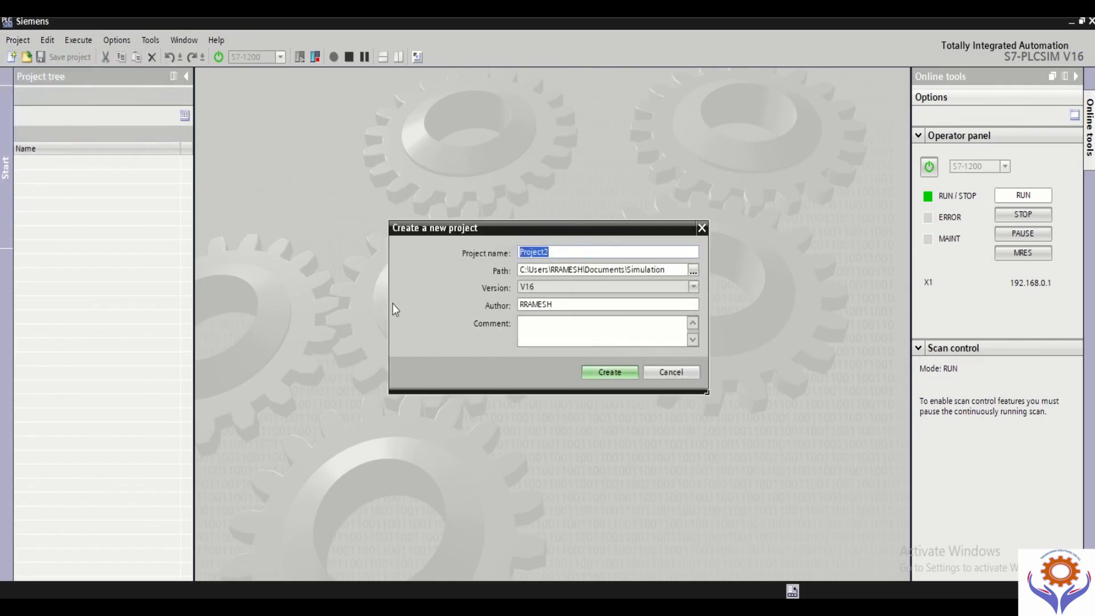
{"action": "left_click", "coordinate": [617, 375]}
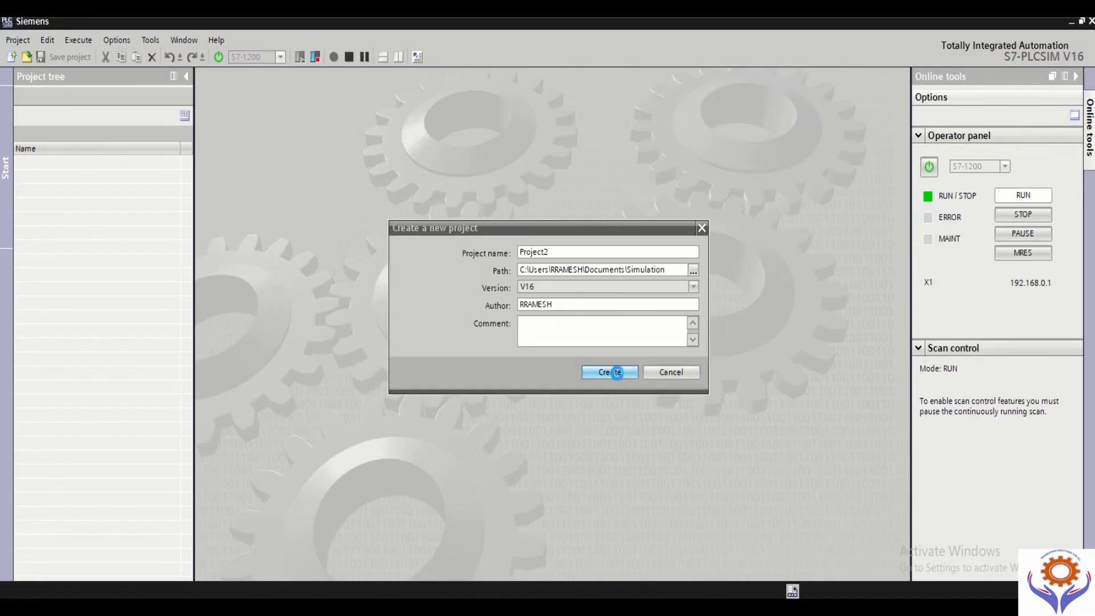
{"action": "left_click", "coordinate": [617, 372]}
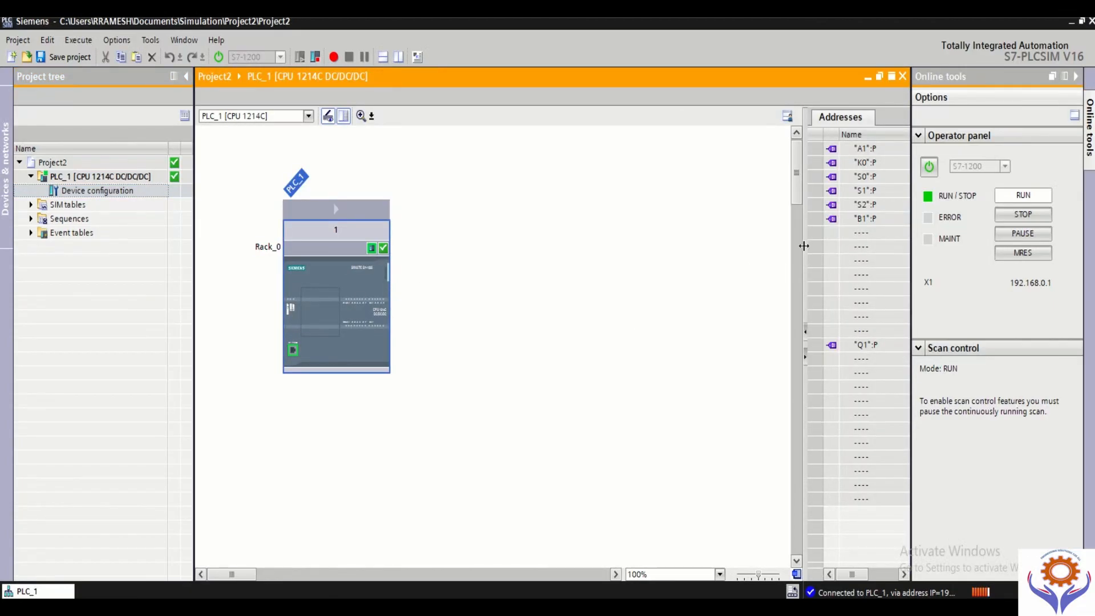
Step: Widen PLC_1's address list to expose the modify values, then switch on inputs A1, K0, S0, S1, S2 and B1
{"action": "left_click_drag", "start_coordinate": [803, 246], "coordinate": [629, 243]}
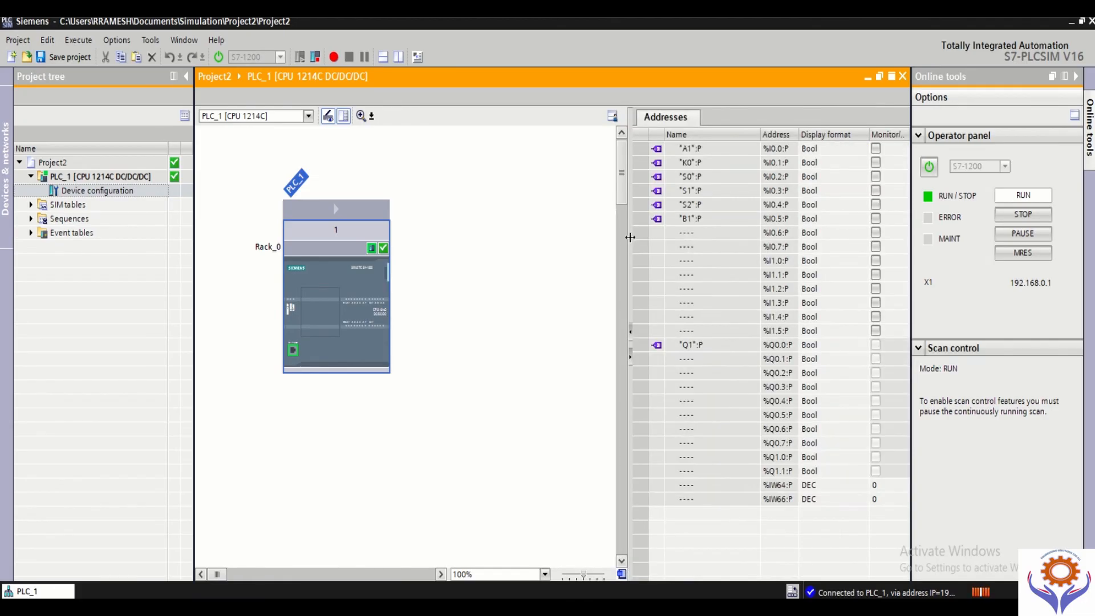
{"action": "left_click_drag", "start_coordinate": [629, 244], "coordinate": [498, 244]}
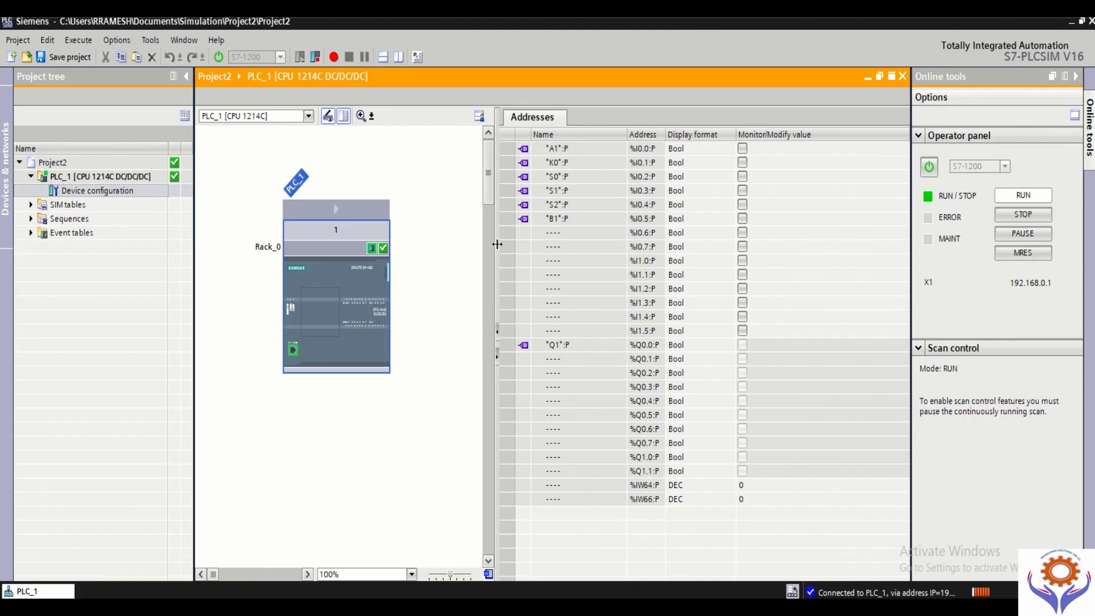
{"action": "left_click", "coordinate": [743, 149]}
{"action": "left_click", "coordinate": [743, 149]}
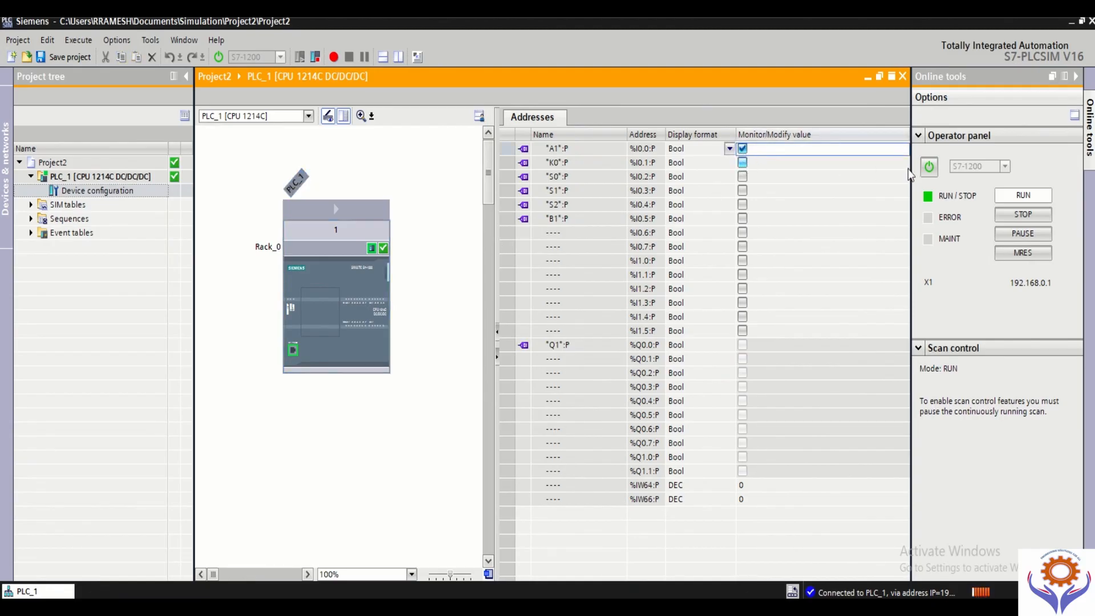
{"action": "left_click", "coordinate": [743, 164]}
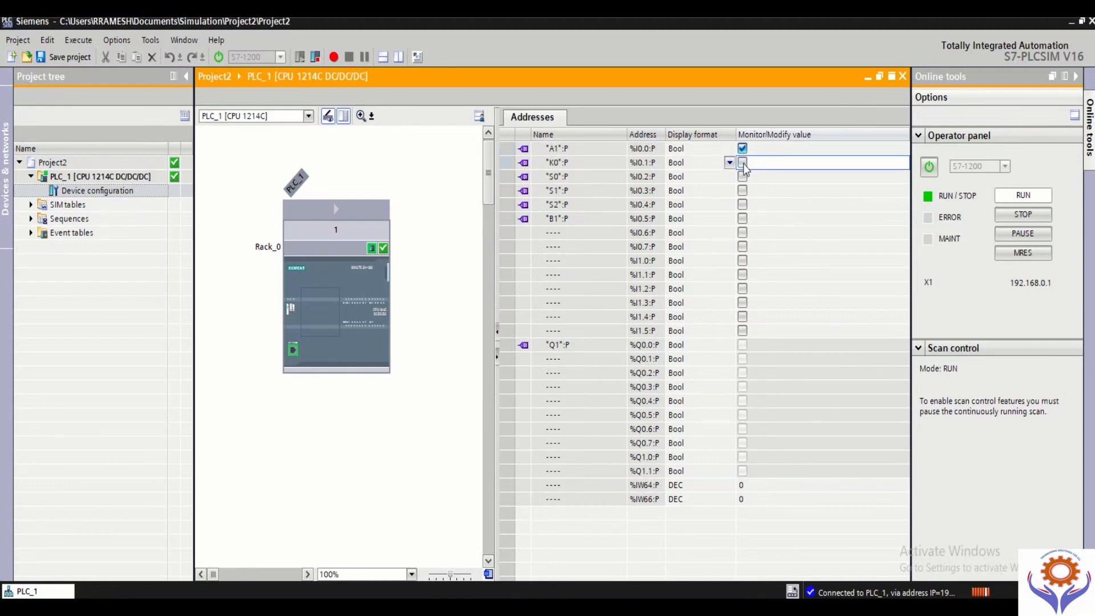
{"action": "left_click", "coordinate": [743, 178]}
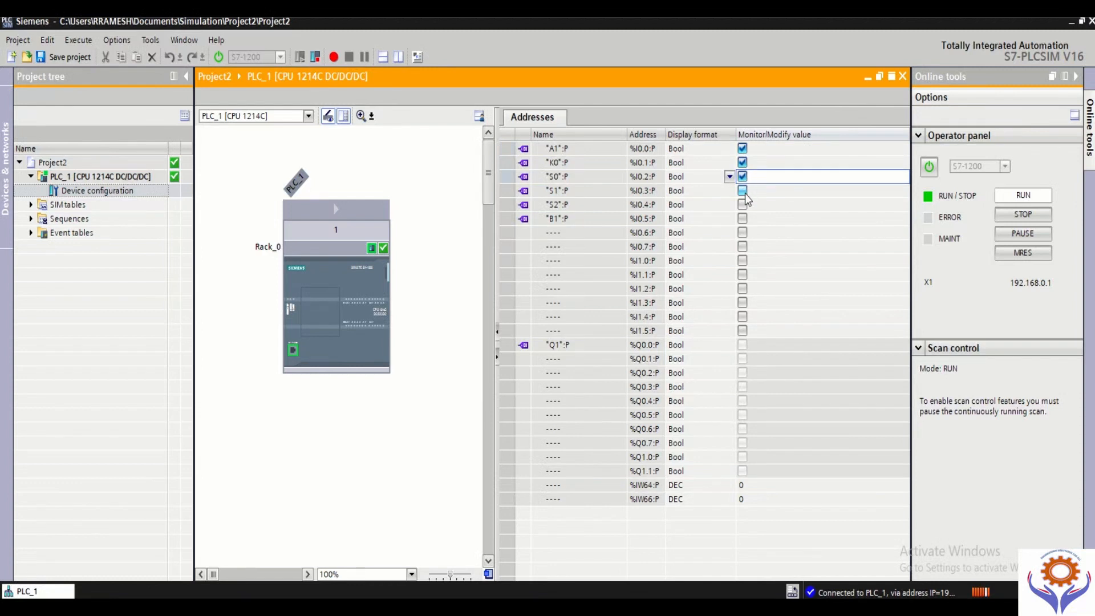
{"action": "left_click", "coordinate": [743, 191]}
{"action": "left_click", "coordinate": [743, 205]}
{"action": "left_click", "coordinate": [743, 219]}
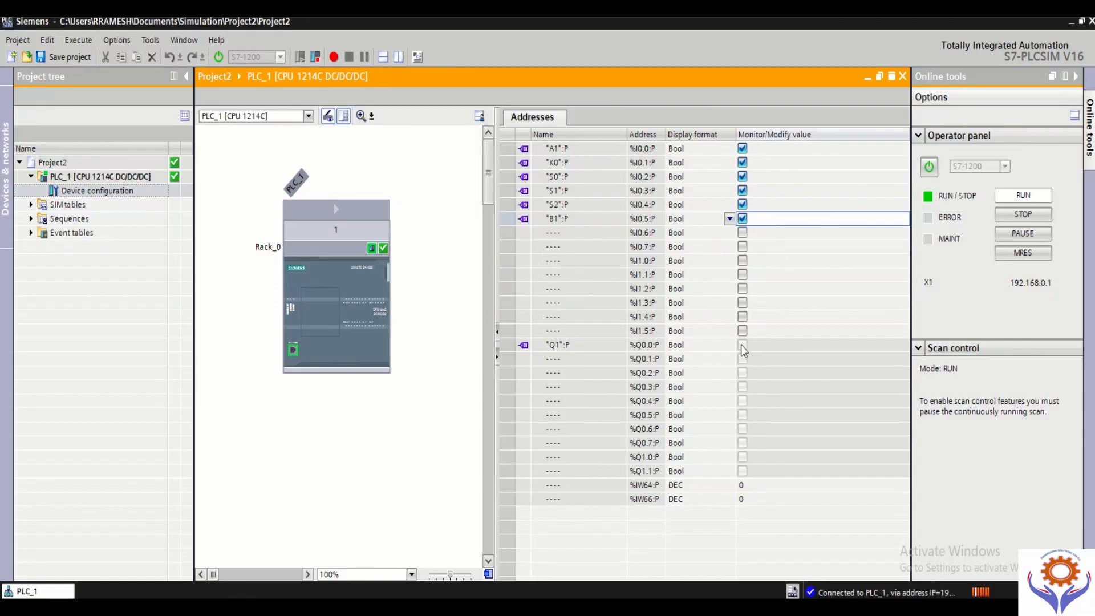
{"action": "left_click", "coordinate": [777, 345]}
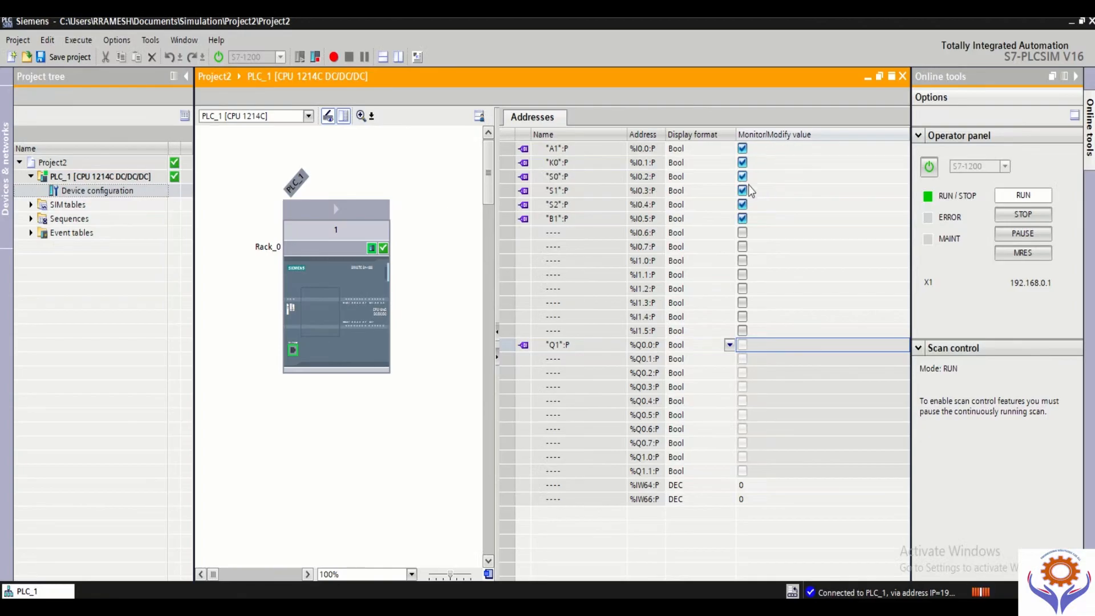
Step: Open SIM table_1 and add the tag "A1" as its first entry
{"action": "left_click", "coordinate": [31, 204]}
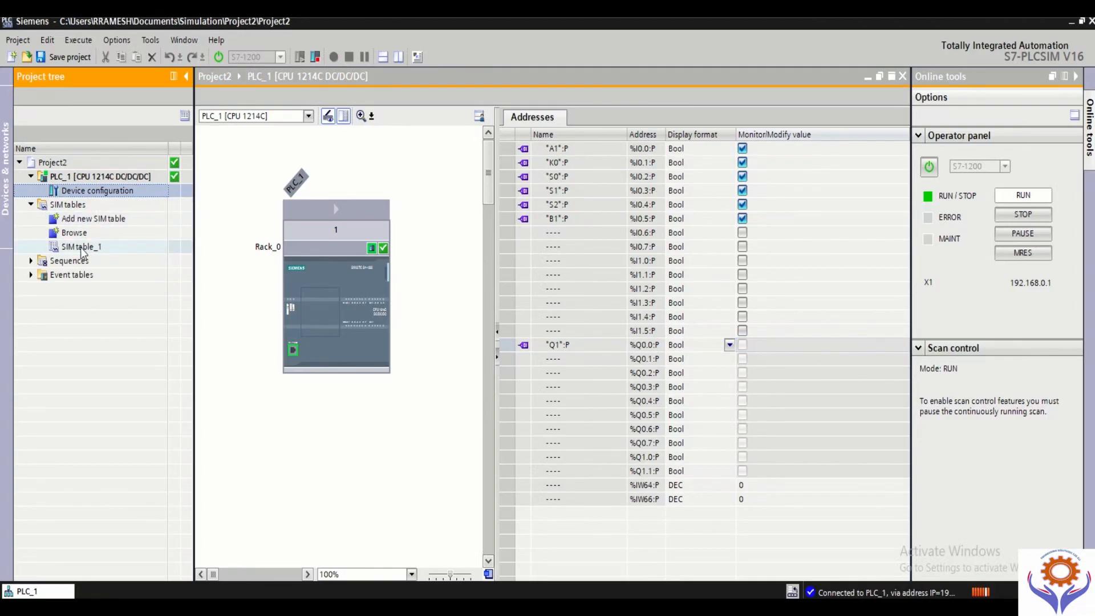
{"action": "left_click", "coordinate": [81, 250]}
{"action": "double_click", "coordinate": [81, 248]}
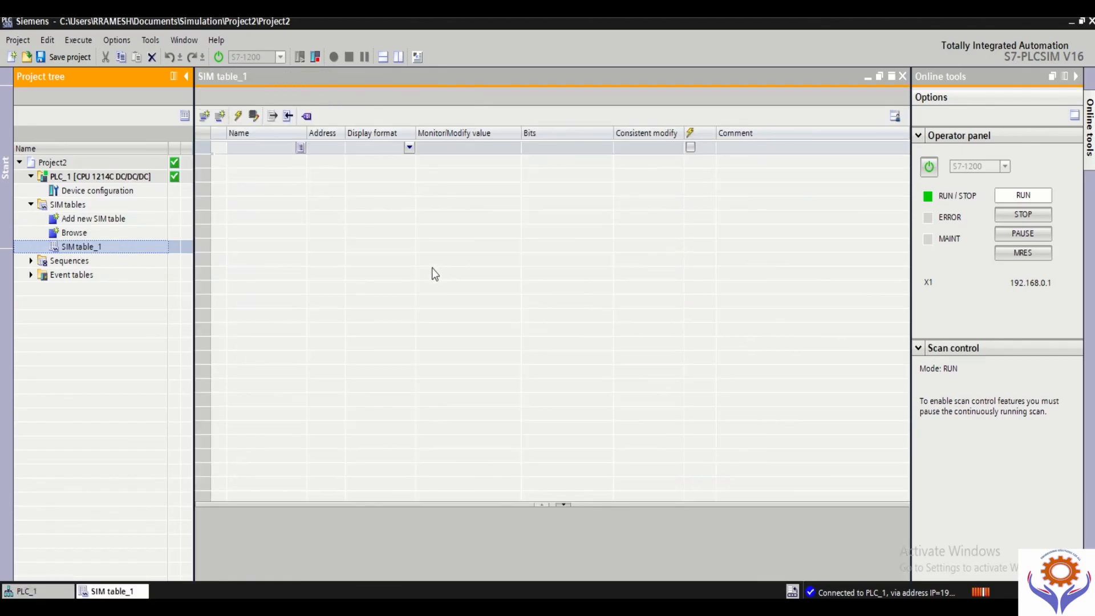
{"action": "left_click", "coordinate": [303, 149]}
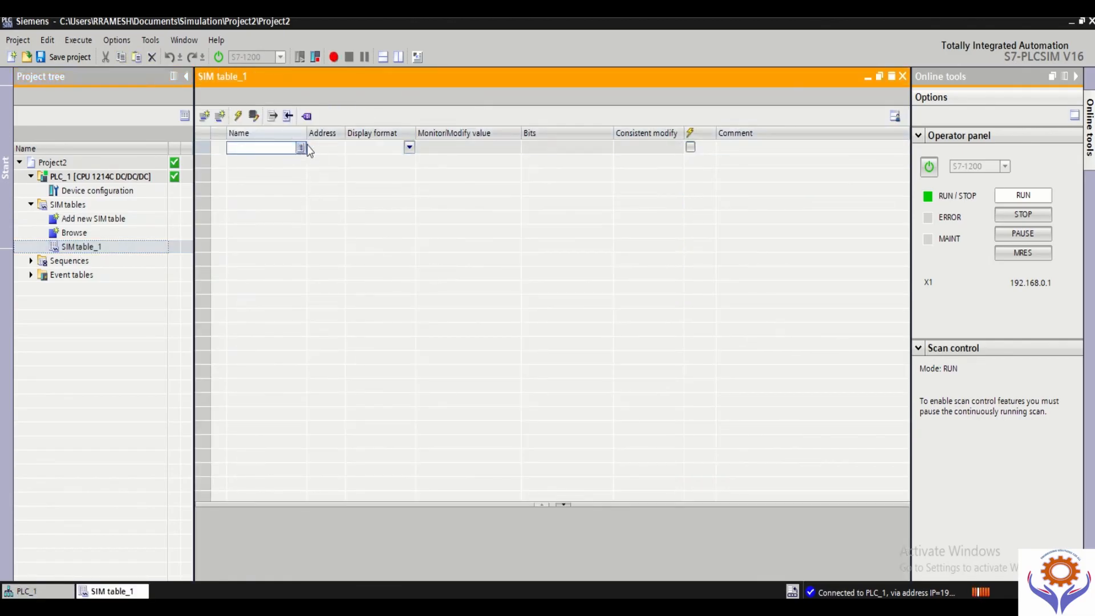
{"action": "left_click", "coordinate": [301, 149]}
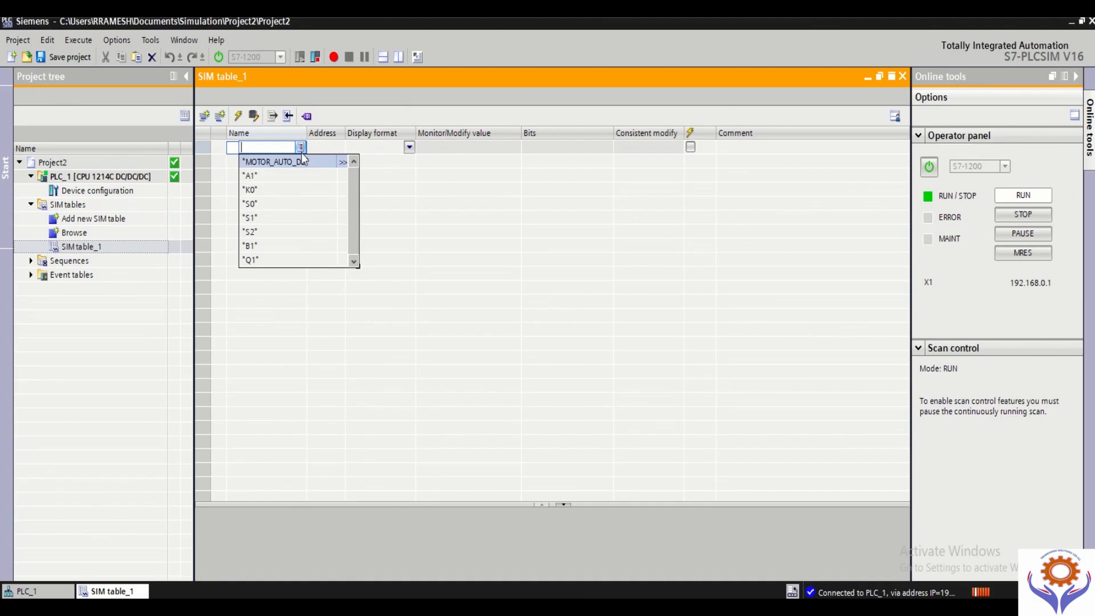
{"action": "left_click", "coordinate": [259, 176]}
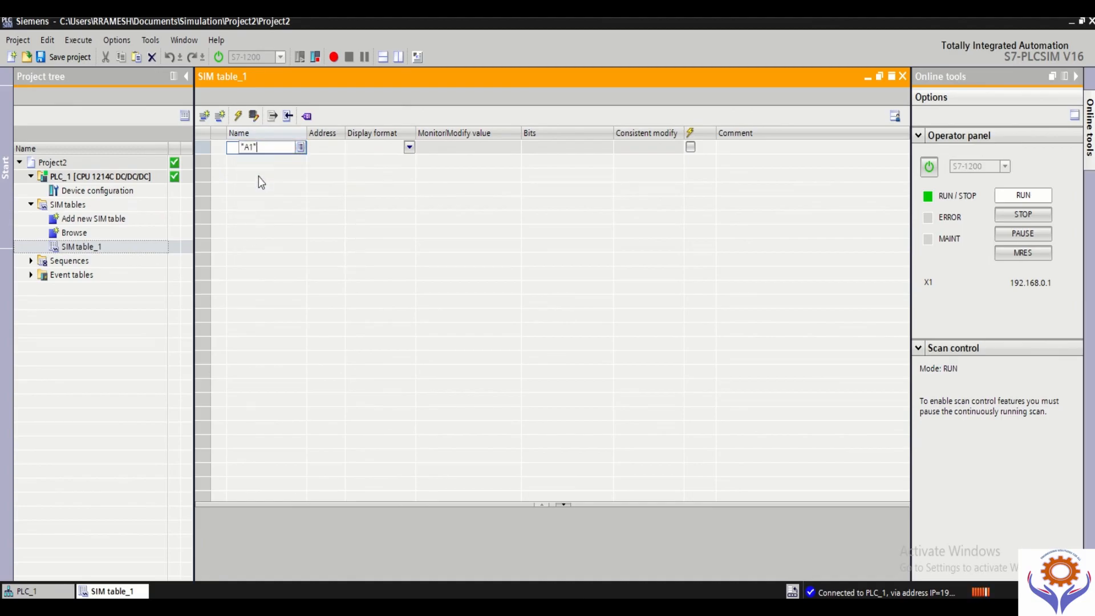
{"action": "left_click", "coordinate": [364, 148]}
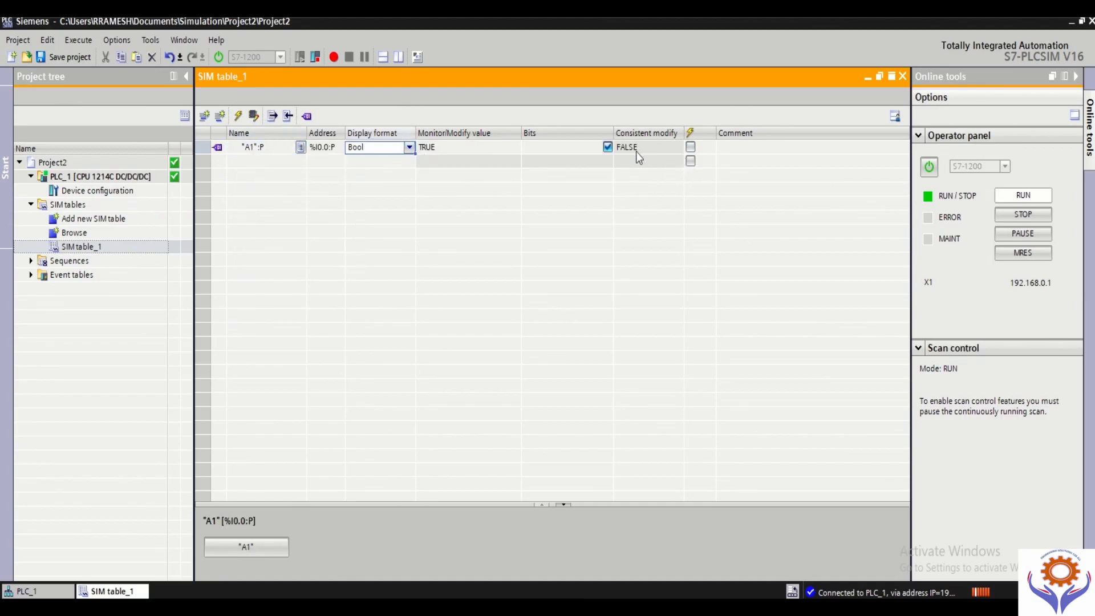
{"action": "left_click", "coordinate": [667, 147]}
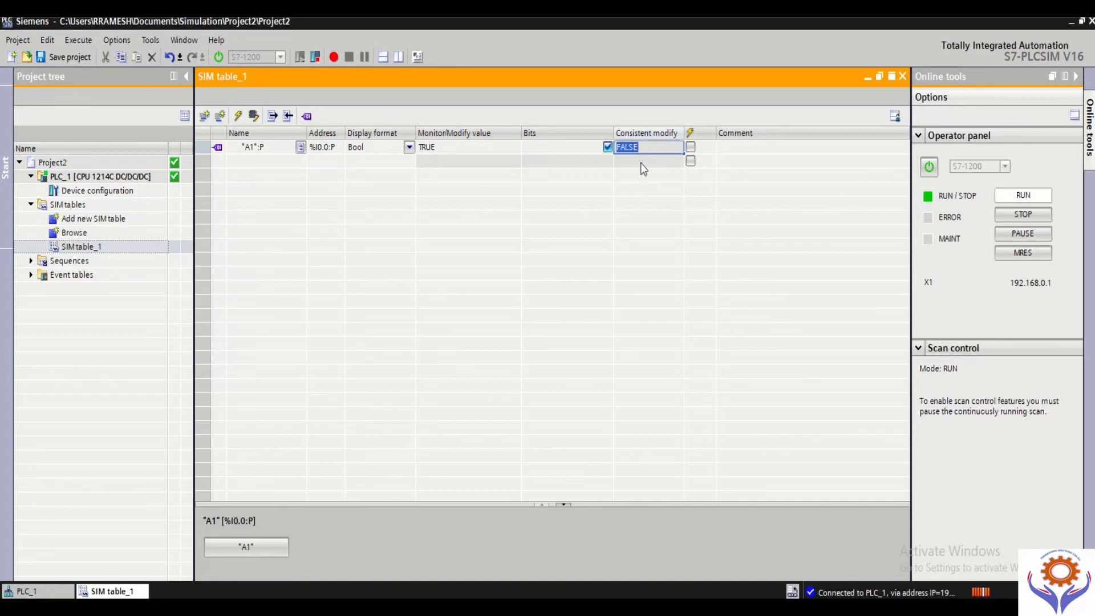
{"action": "left_click", "coordinate": [655, 165]}
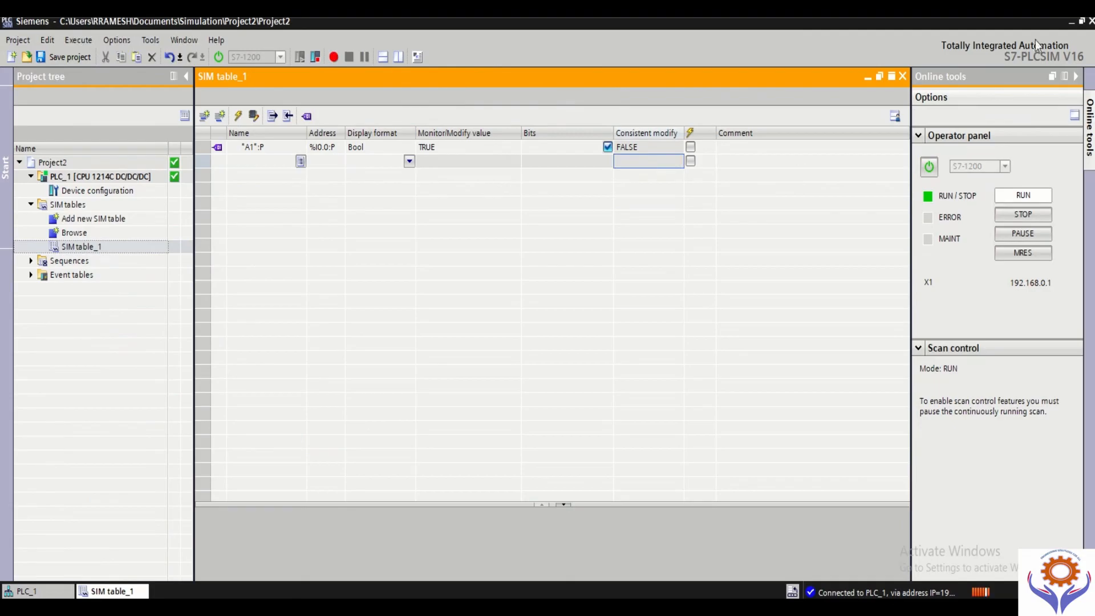
Step: Restore the simulator to a floating window, narrow it and place it beside Network 1 of Main [OB1]
{"action": "left_click", "coordinate": [1077, 24]}
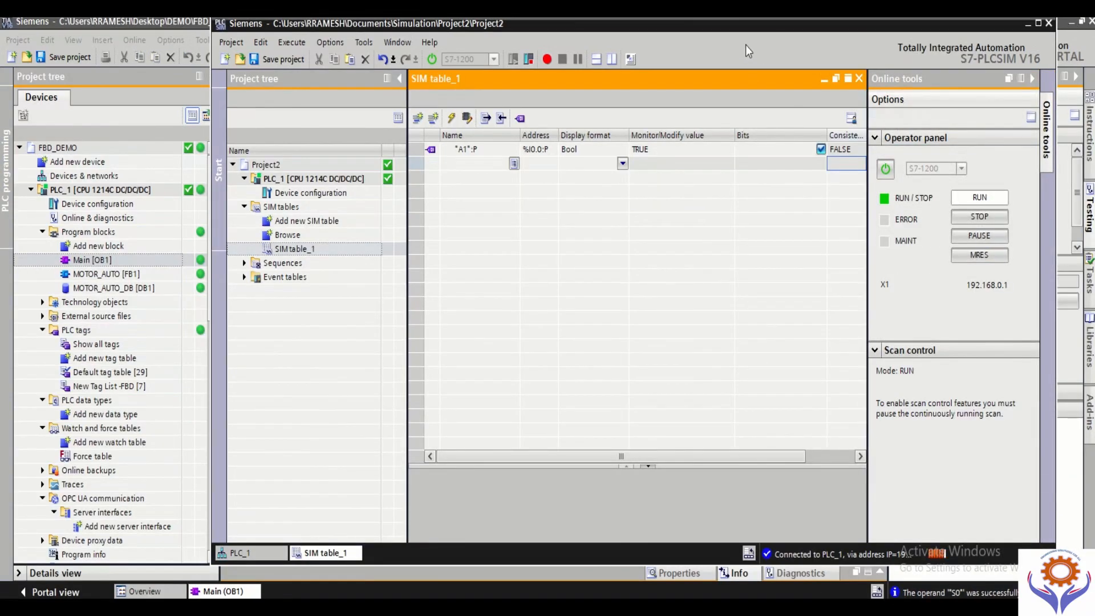
{"action": "left_click_drag", "start_coordinate": [764, 27], "coordinate": [631, 198]}
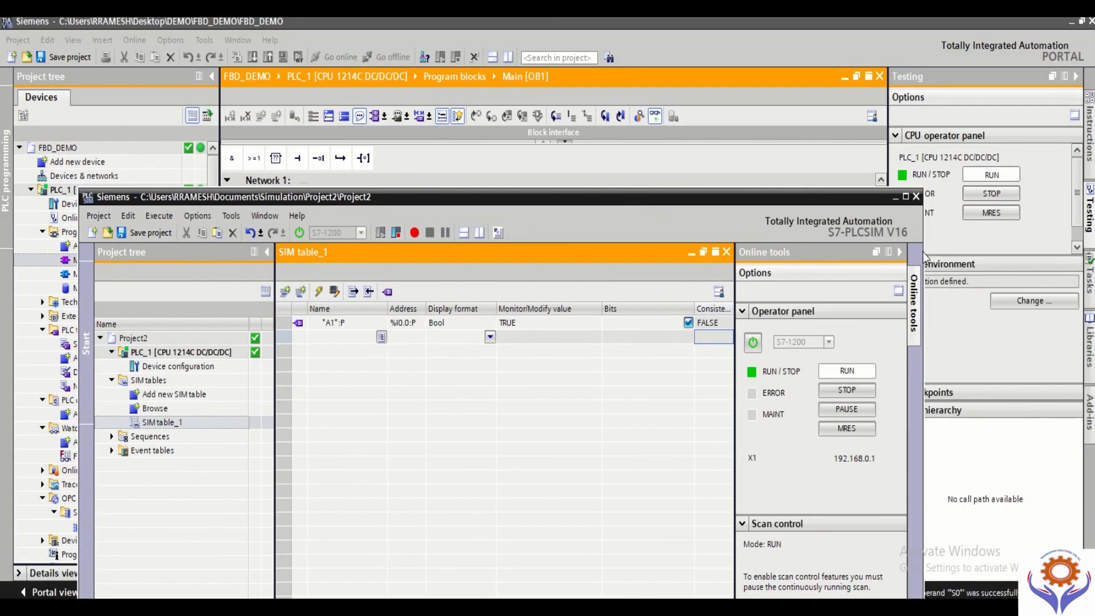
{"action": "left_click_drag", "start_coordinate": [925, 250], "coordinate": [719, 268]}
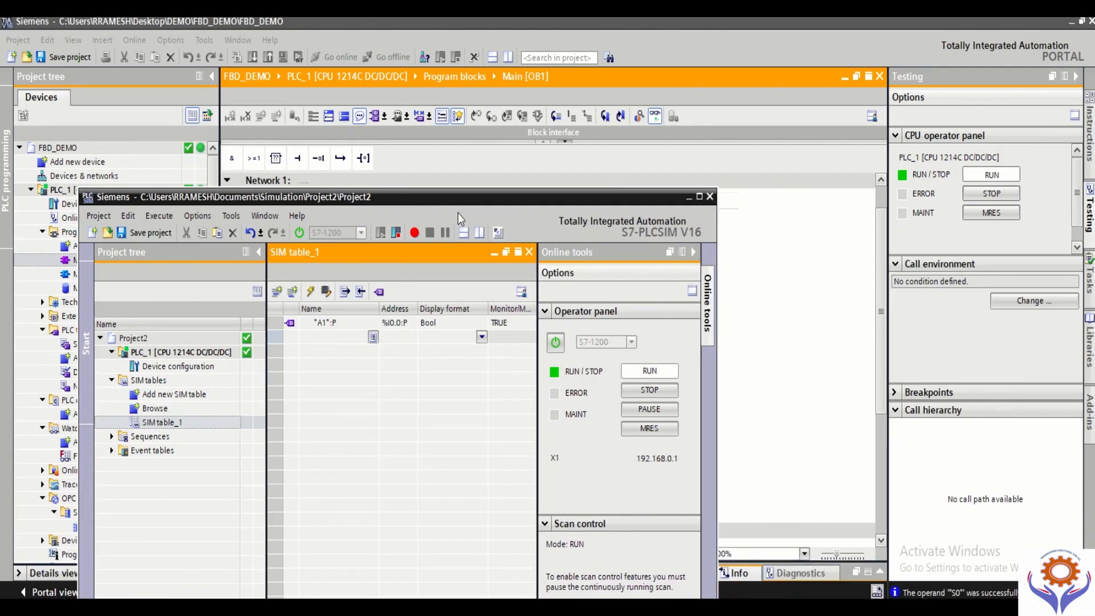
{"action": "left_click_drag", "start_coordinate": [467, 201], "coordinate": [1028, 192]}
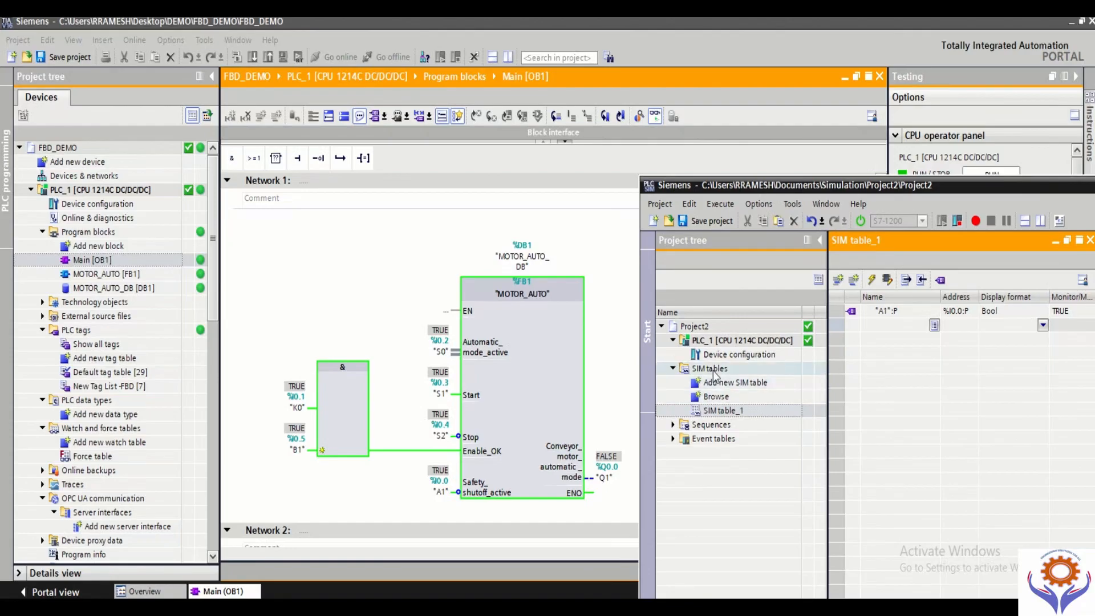
Step: Reopen PLC_1's device configuration in the simulator and collapse the FBD_DEMO project tree to free space for Network 1
{"action": "left_click", "coordinate": [725, 358]}
{"action": "double_click", "coordinate": [727, 358]}
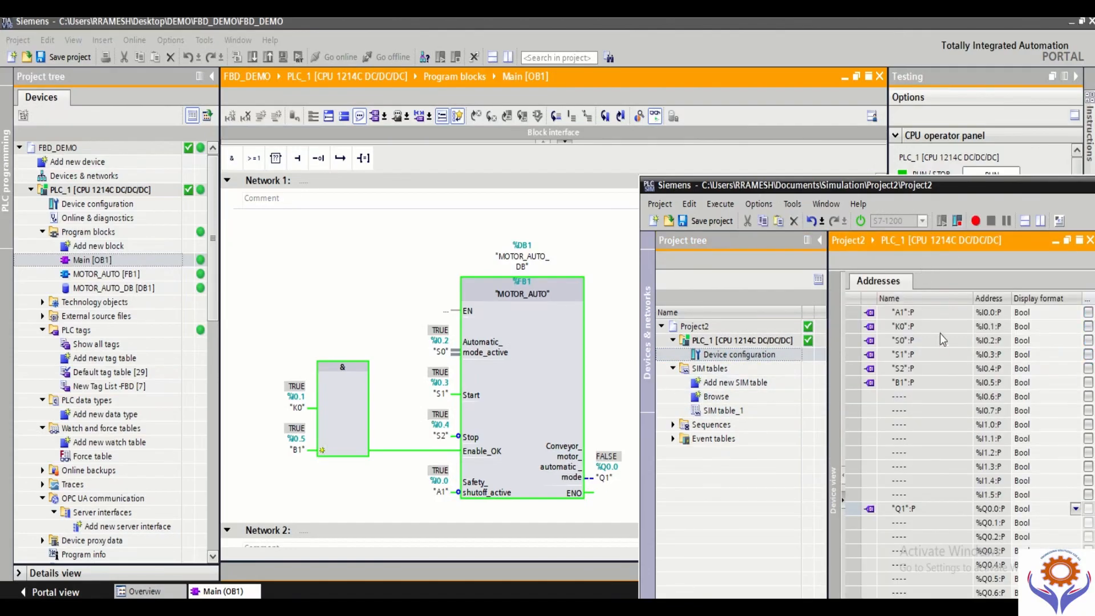
{"action": "left_click_drag", "start_coordinate": [986, 192], "coordinate": [948, 170]}
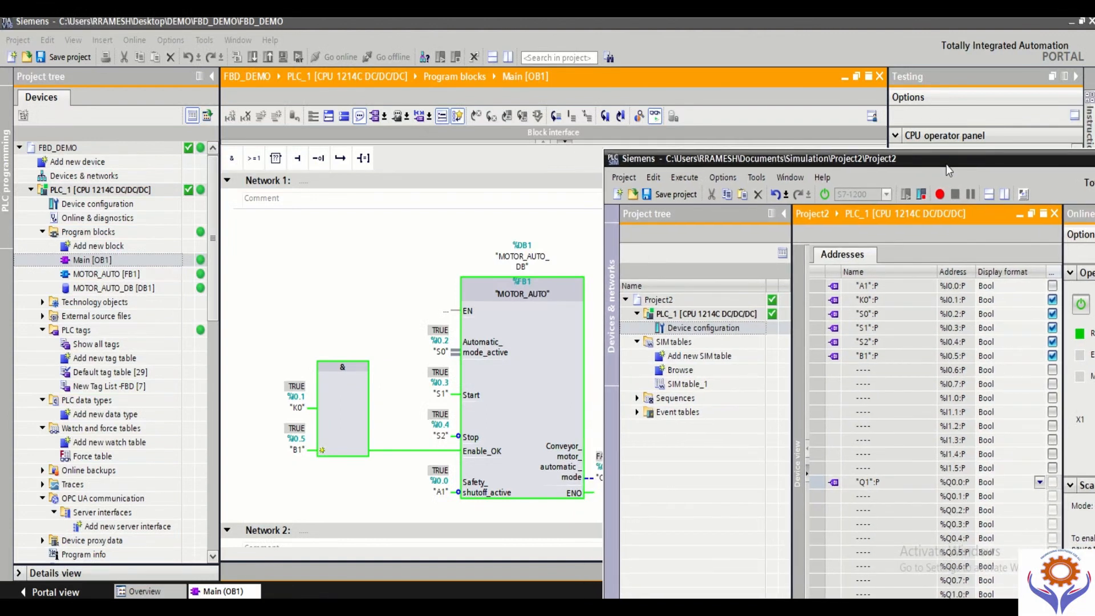
{"action": "left_click", "coordinate": [213, 78]}
{"action": "left_click", "coordinate": [213, 78]}
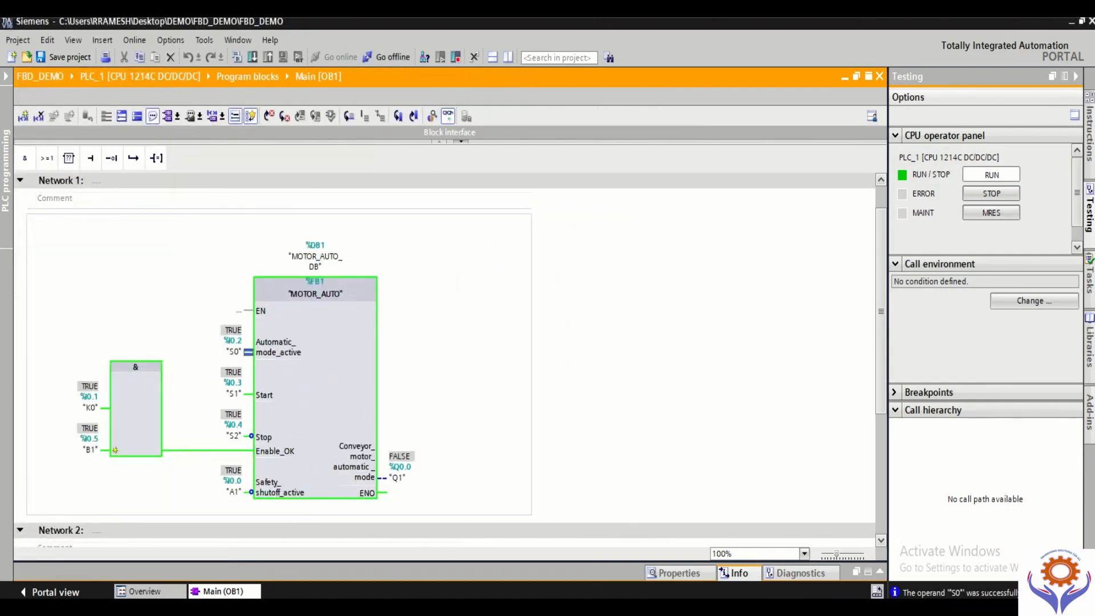
Step: Bring the simulator back to the front, collapse its online tools, and position and widen it beside the MOTOR_AUTO network
{"action": "key", "text": "alt+Tab"}
{"action": "left_click_drag", "start_coordinate": [953, 165], "coordinate": [784, 176]}
{"action": "left_click", "coordinate": [1048, 224]}
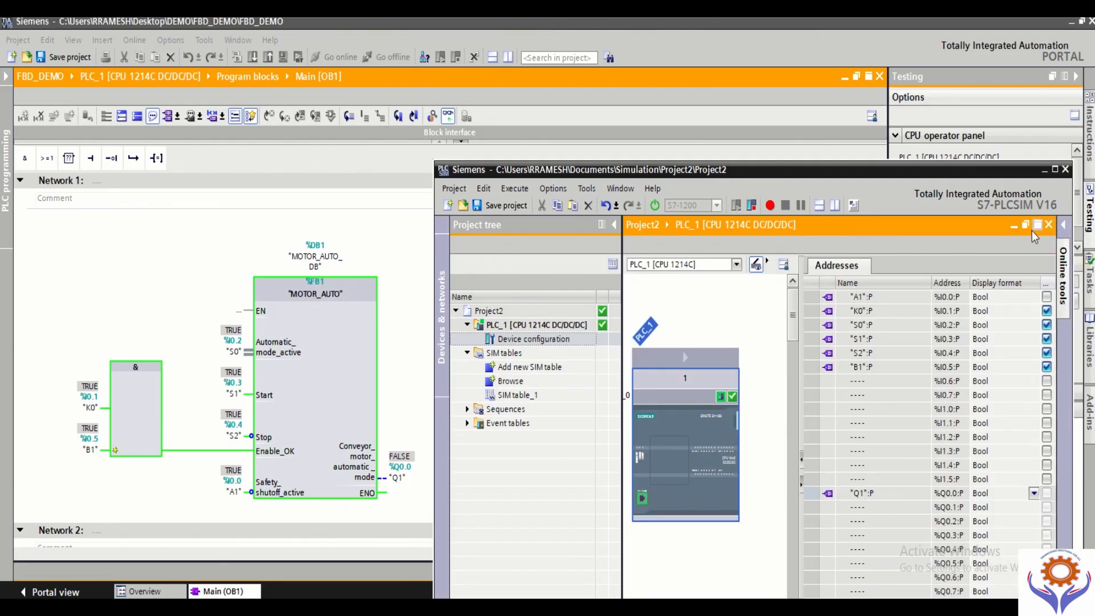
{"action": "left_click_drag", "start_coordinate": [770, 172], "coordinate": [763, 55]}
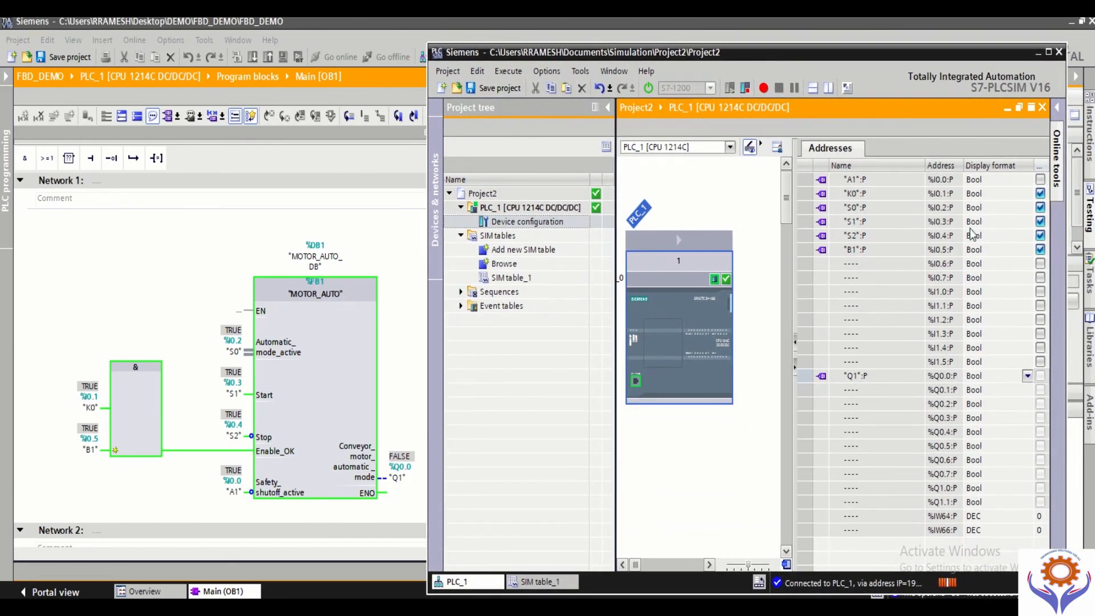
{"action": "left_click_drag", "start_coordinate": [1068, 297], "coordinate": [1094, 288]}
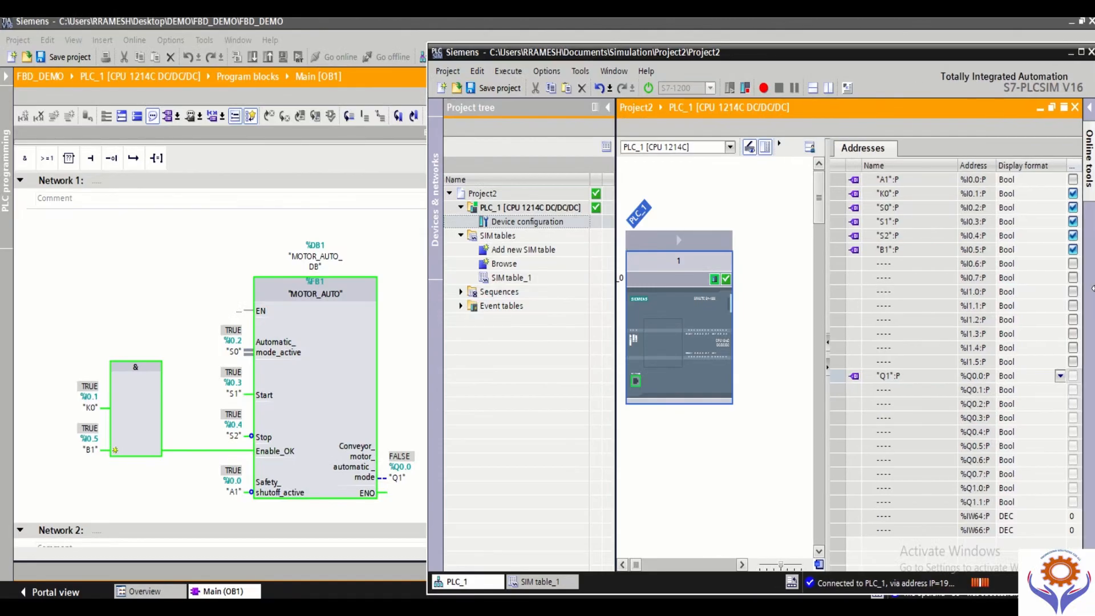
Step: Switch off the simulated inputs K0, S0, S1, S2 and B1 in PLC_1's address list
{"action": "left_click", "coordinate": [1073, 194]}
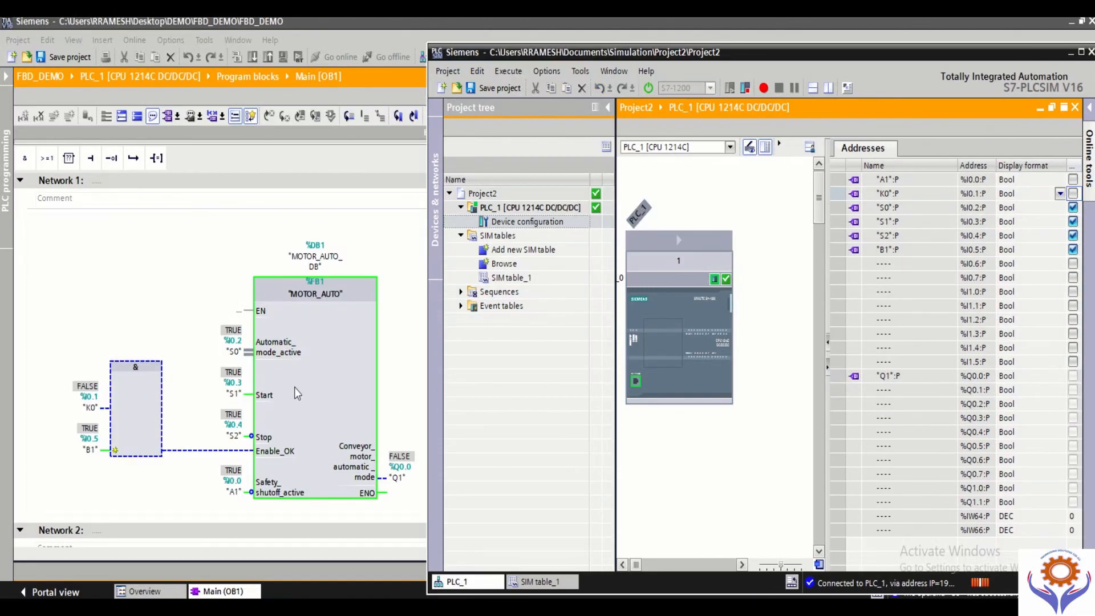
{"action": "left_click", "coordinate": [1073, 208]}
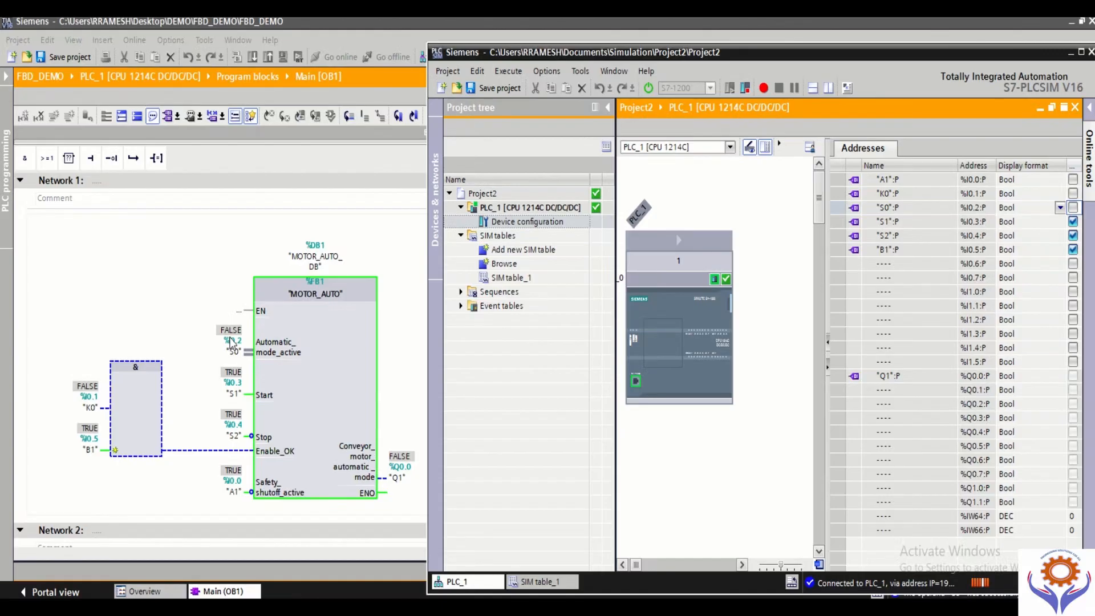
{"action": "left_click", "coordinate": [1073, 222]}
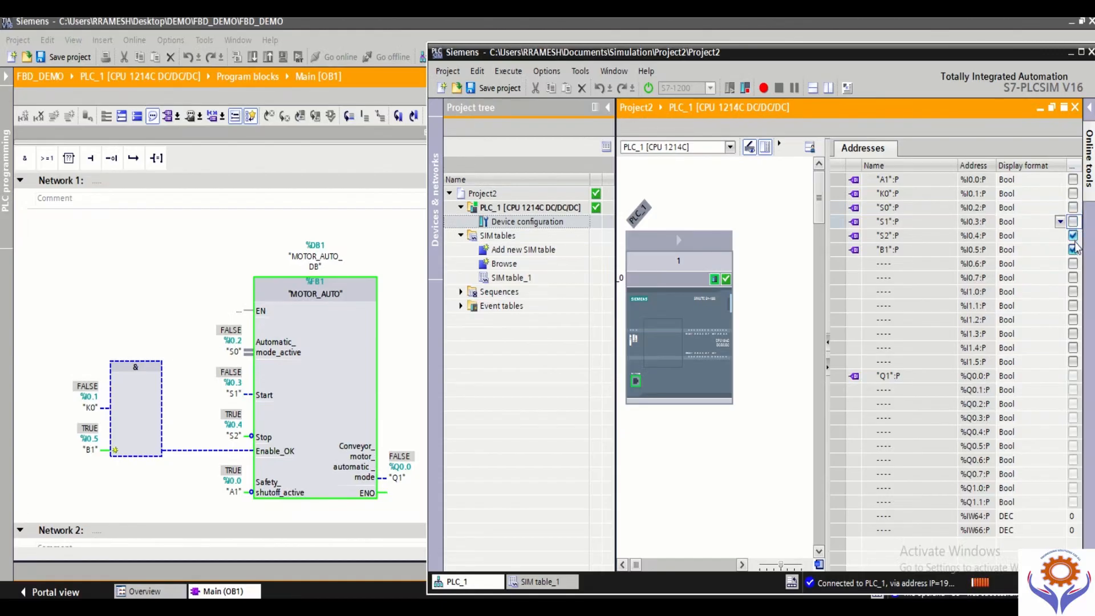
{"action": "left_click", "coordinate": [1073, 235]}
{"action": "left_click", "coordinate": [1073, 250]}
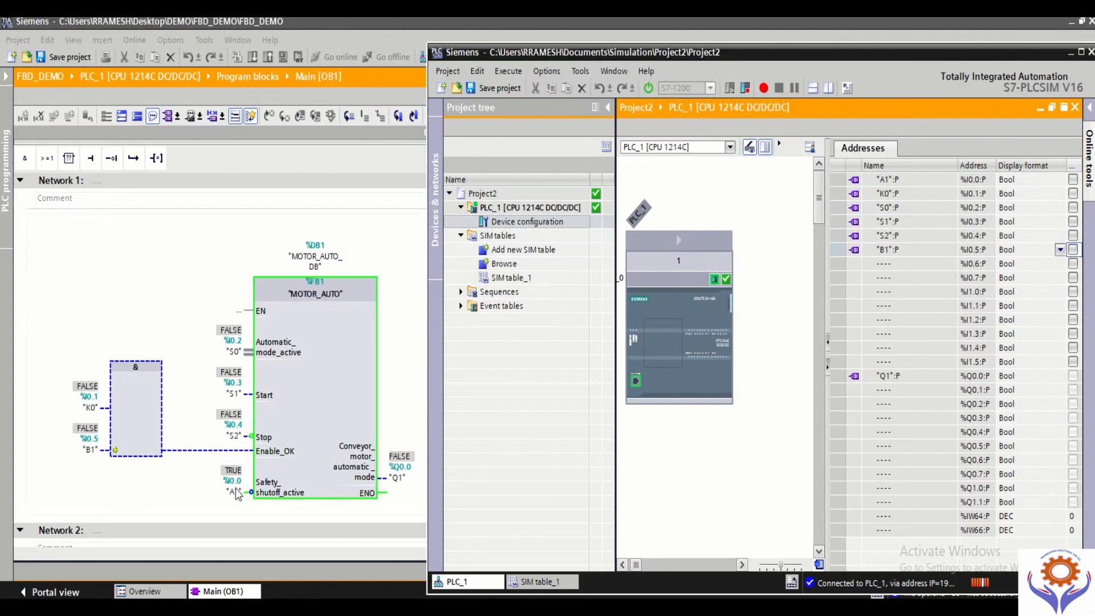
Step: Test the MOTOR_AUTO network by toggling the simulated inputs A1, K0, S2 and B1, and switch them all off again in PLC_1's address list
{"action": "left_click", "coordinate": [1073, 180]}
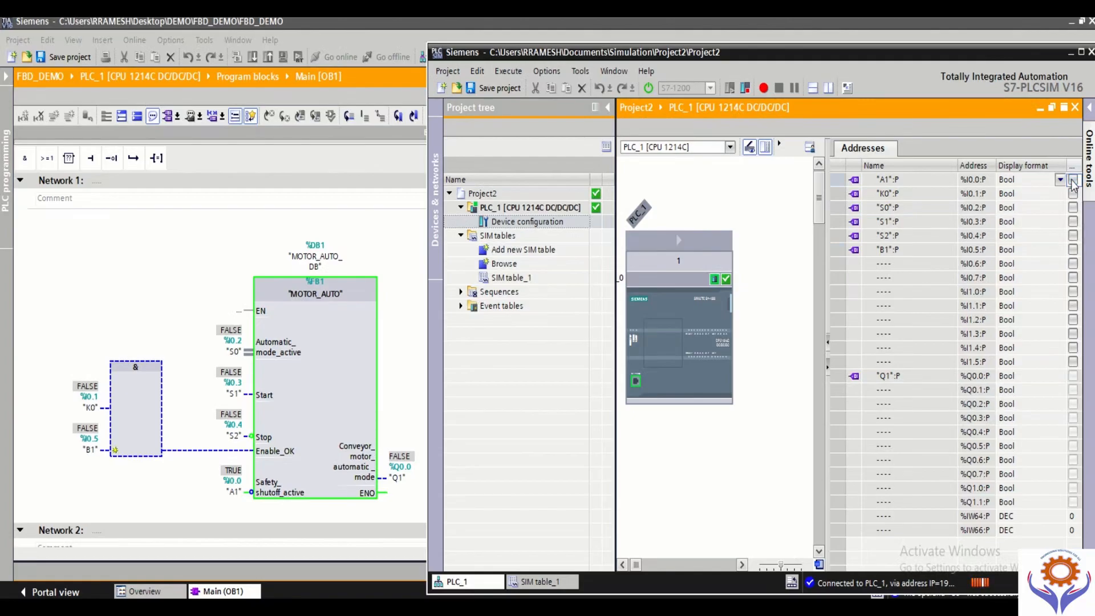
{"action": "left_click", "coordinate": [1073, 180]}
{"action": "left_click", "coordinate": [1073, 194]}
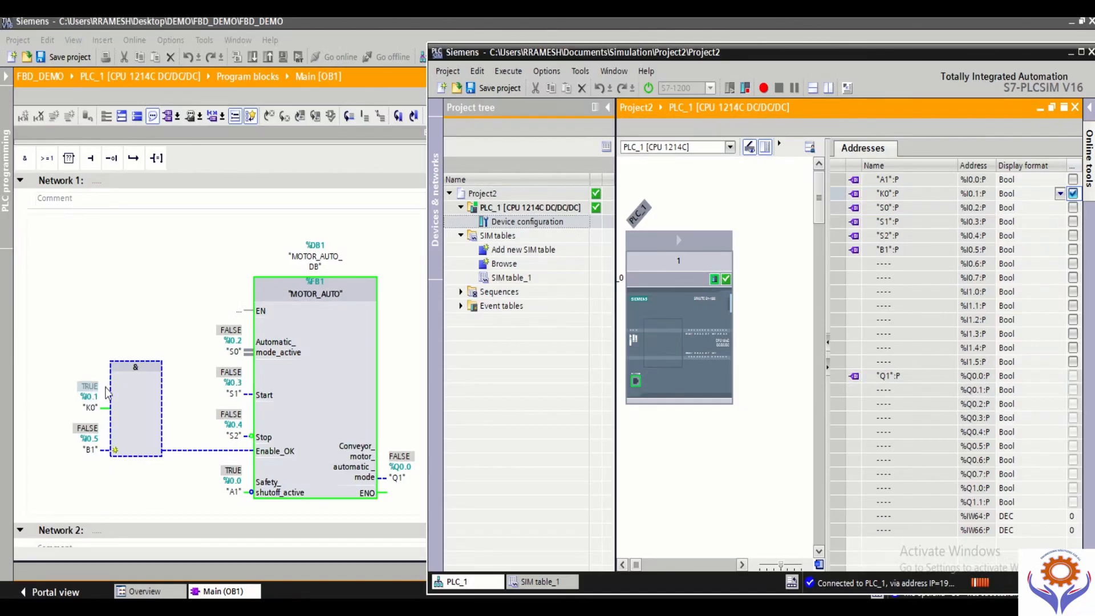
{"action": "left_click", "coordinate": [1073, 237]}
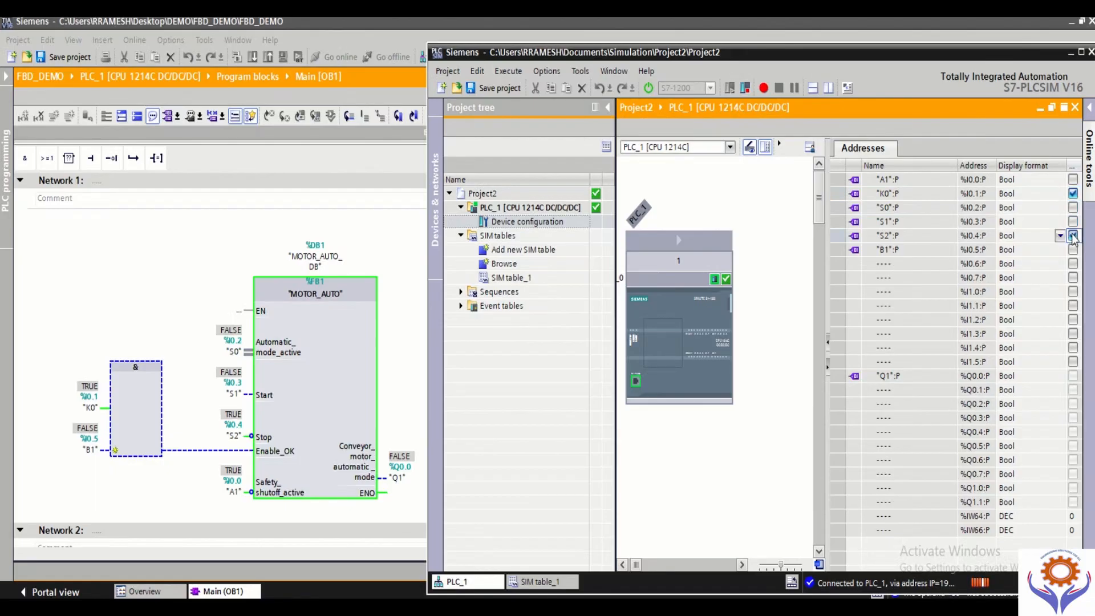
{"action": "left_click", "coordinate": [1072, 236]}
{"action": "left_click", "coordinate": [1073, 250]}
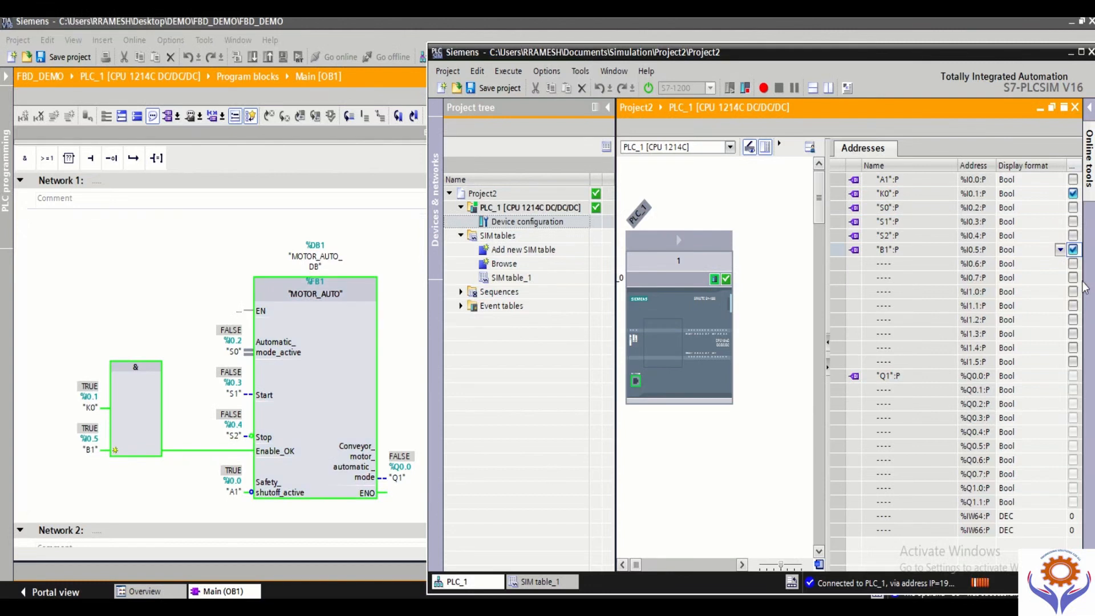
{"action": "left_click", "coordinate": [1073, 249]}
{"action": "left_click", "coordinate": [1073, 193]}
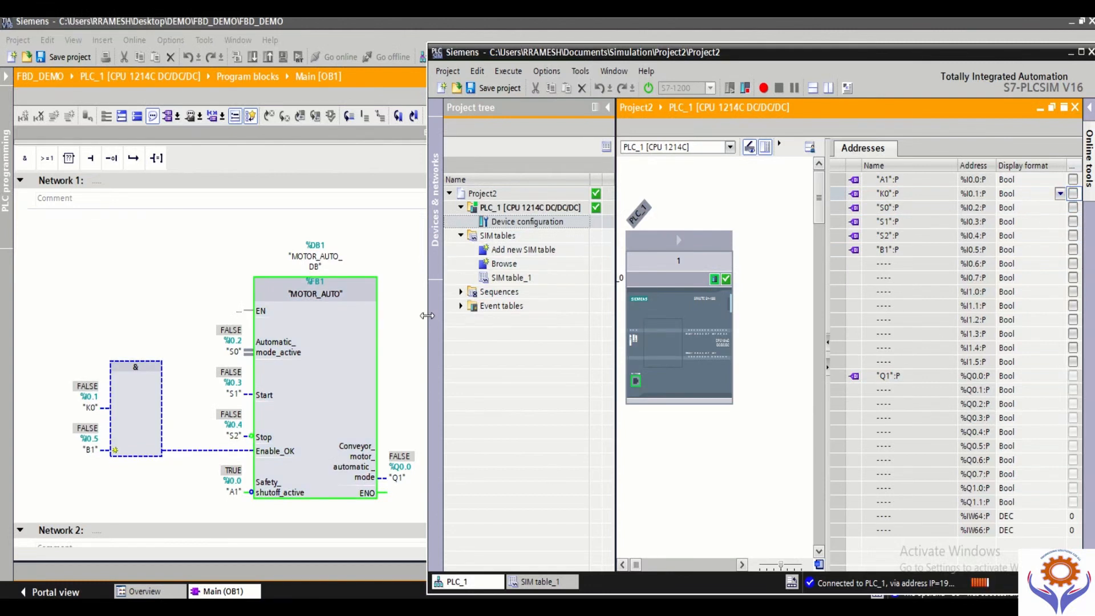
Step: Maximize the simulator, bring back its online tools and widen the address list beside the PLC_1 device view
{"action": "left_click", "coordinate": [1080, 52]}
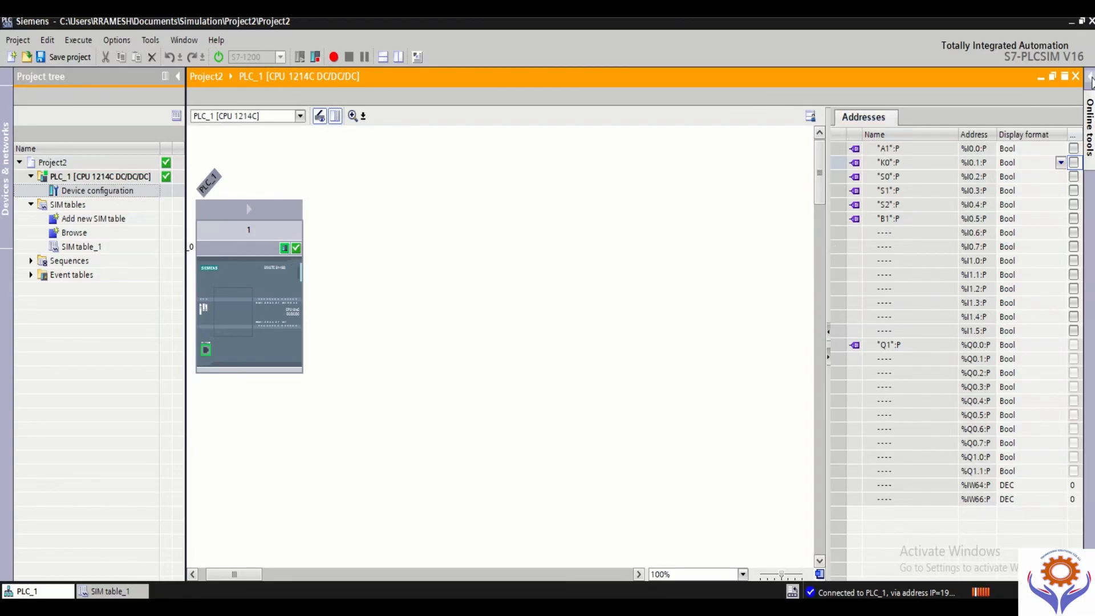
{"action": "left_click", "coordinate": [1091, 80]}
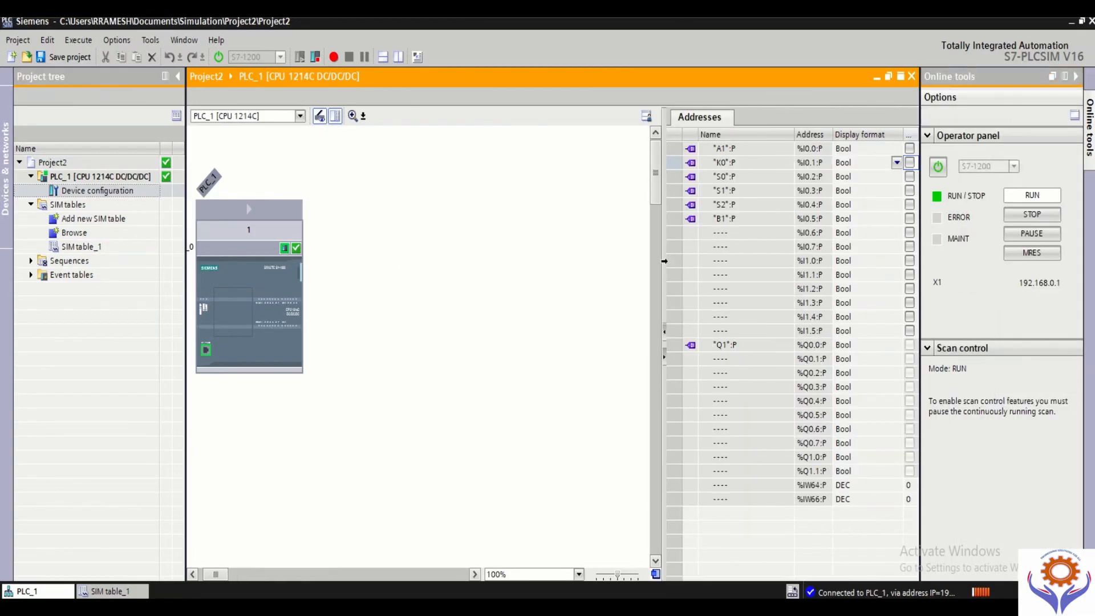
{"action": "left_click_drag", "start_coordinate": [659, 265], "coordinate": [395, 255]}
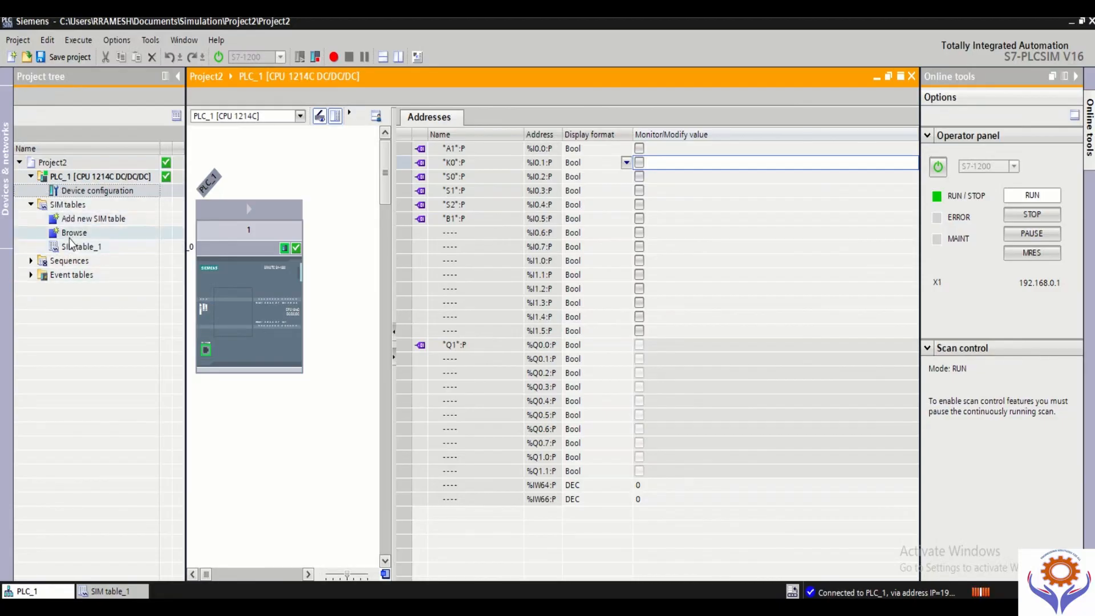
Step: Expand the Sequences and Event tables folders of Project2 and save the simulation project
{"action": "left_click", "coordinate": [32, 261]}
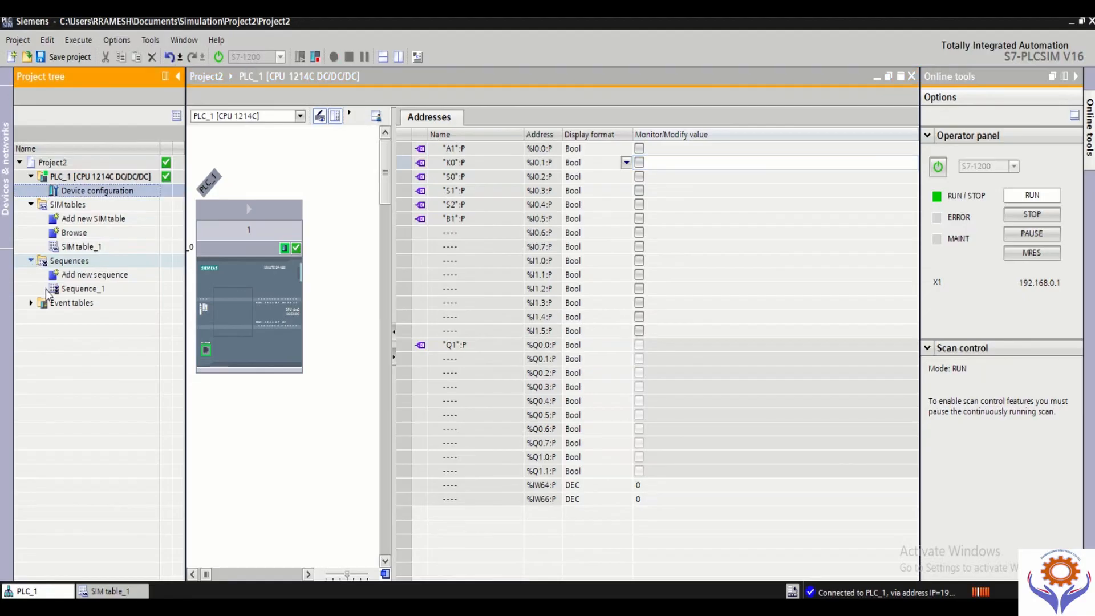
{"action": "left_click", "coordinate": [86, 289]}
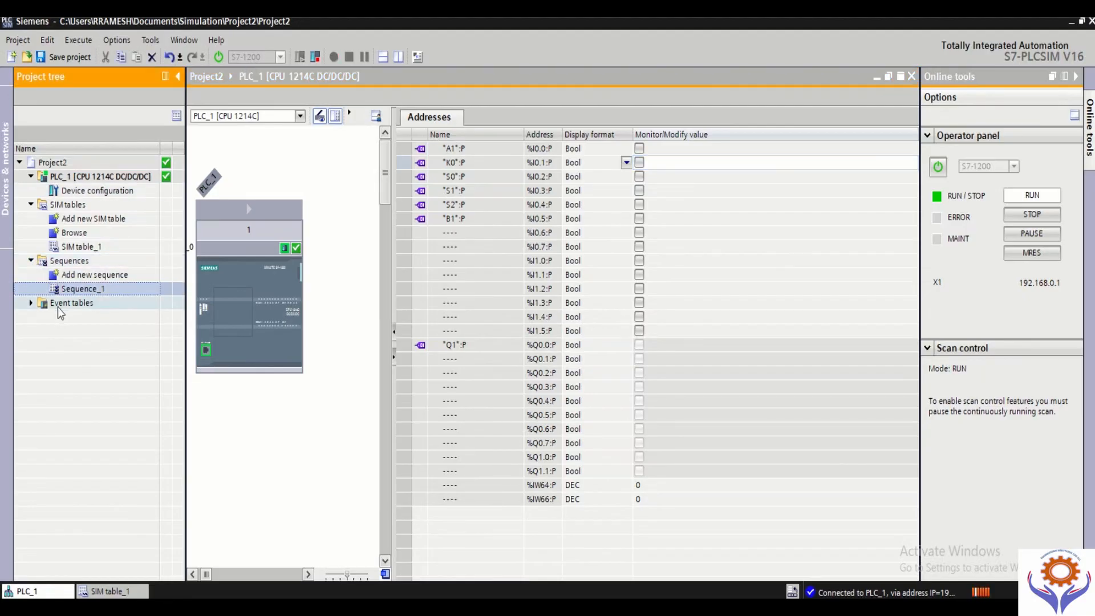
{"action": "left_click", "coordinate": [32, 303]}
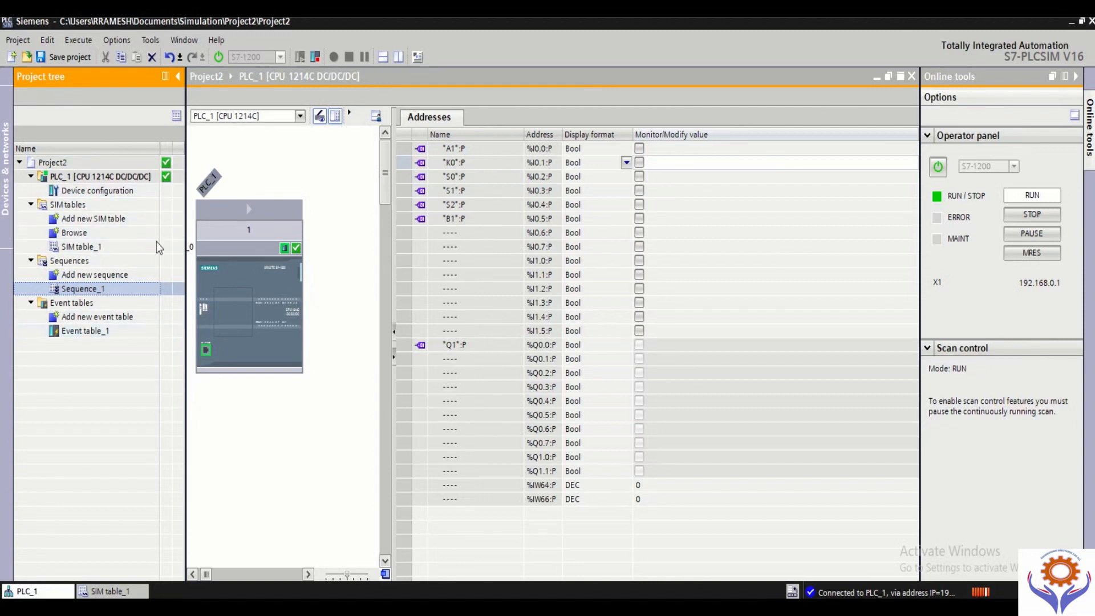
{"action": "left_click", "coordinate": [61, 57]}
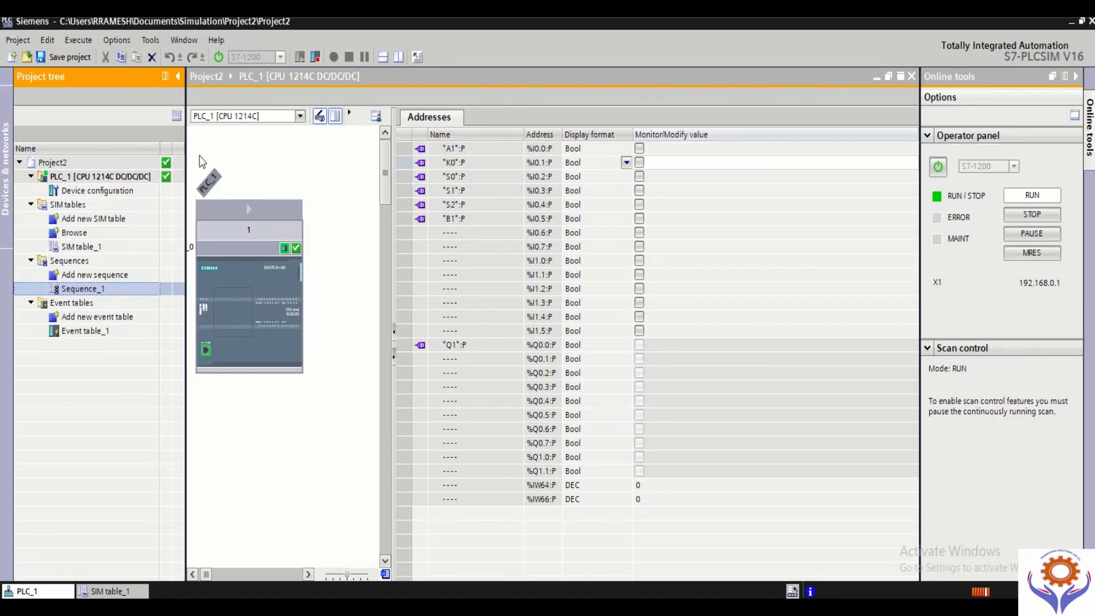
{"action": "left_click", "coordinate": [21, 43]}
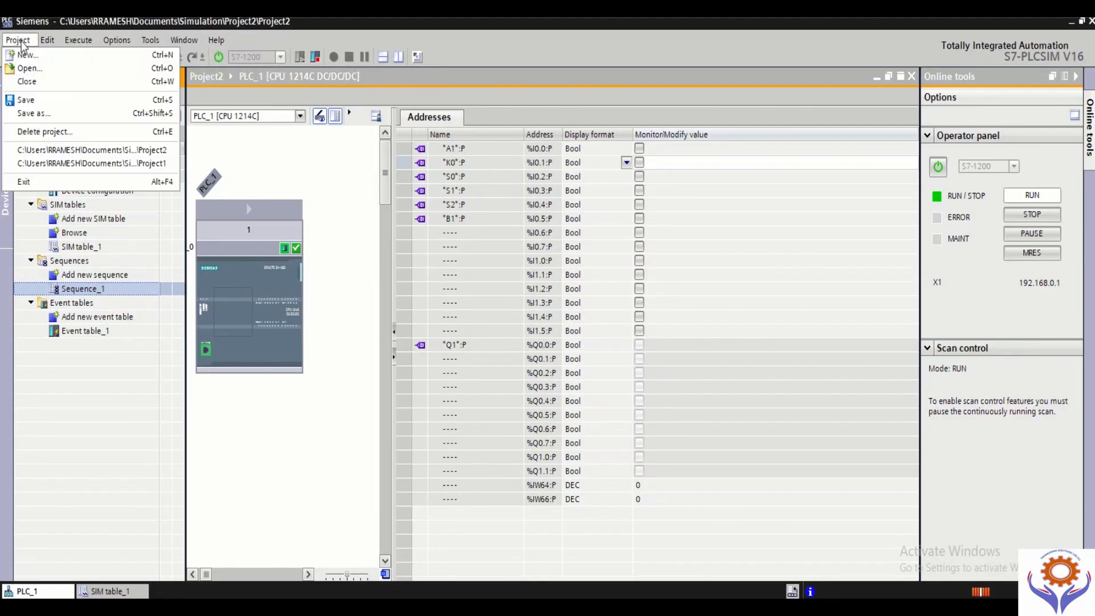
{"action": "left_click", "coordinate": [21, 43]}
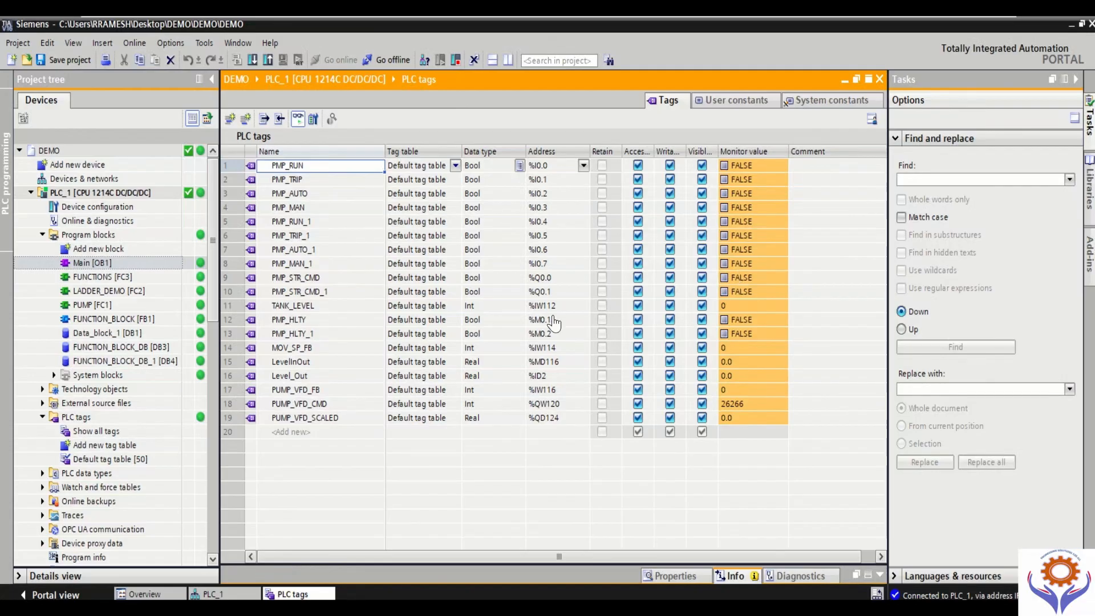
Step: Open the PUMP [FC1] block of the DEMO project and turn on monitoring of its ladder networks
{"action": "left_click", "coordinate": [104, 264]}
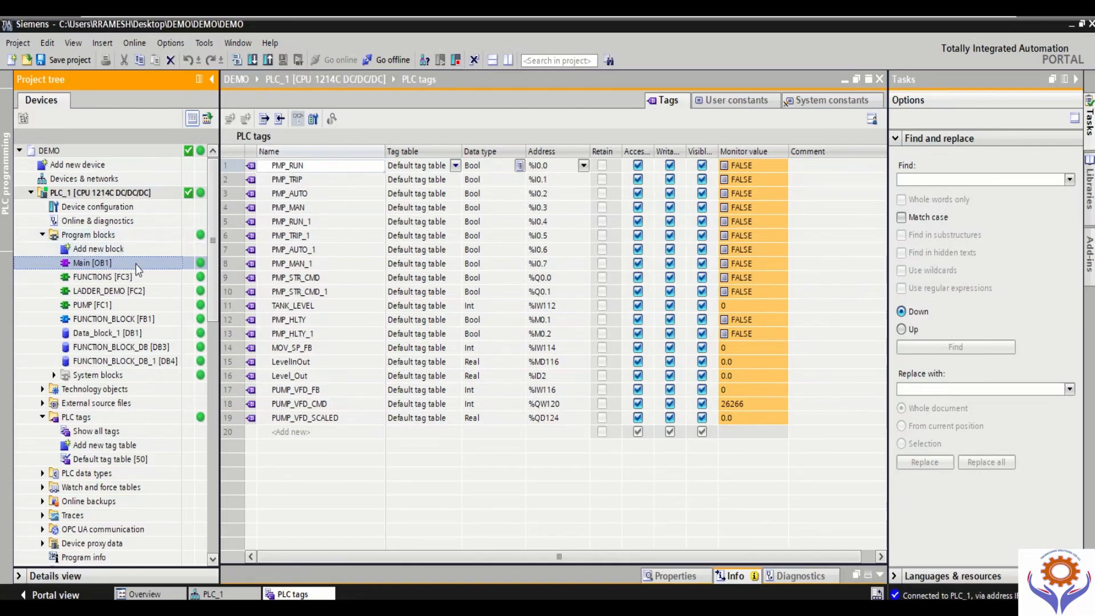
{"action": "double_click", "coordinate": [108, 306]}
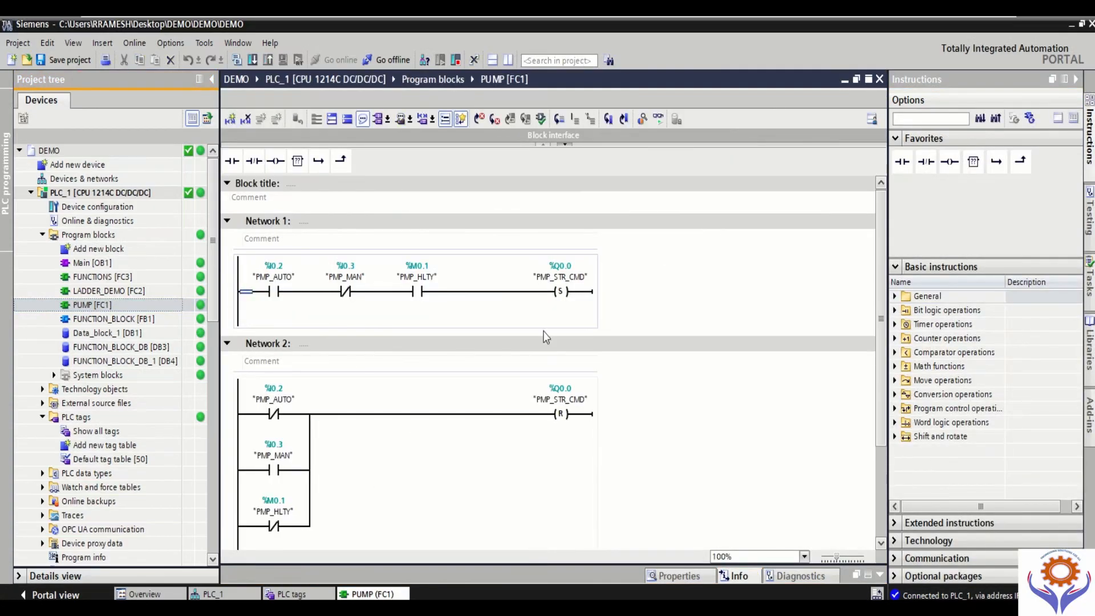
{"action": "left_click", "coordinate": [663, 121]}
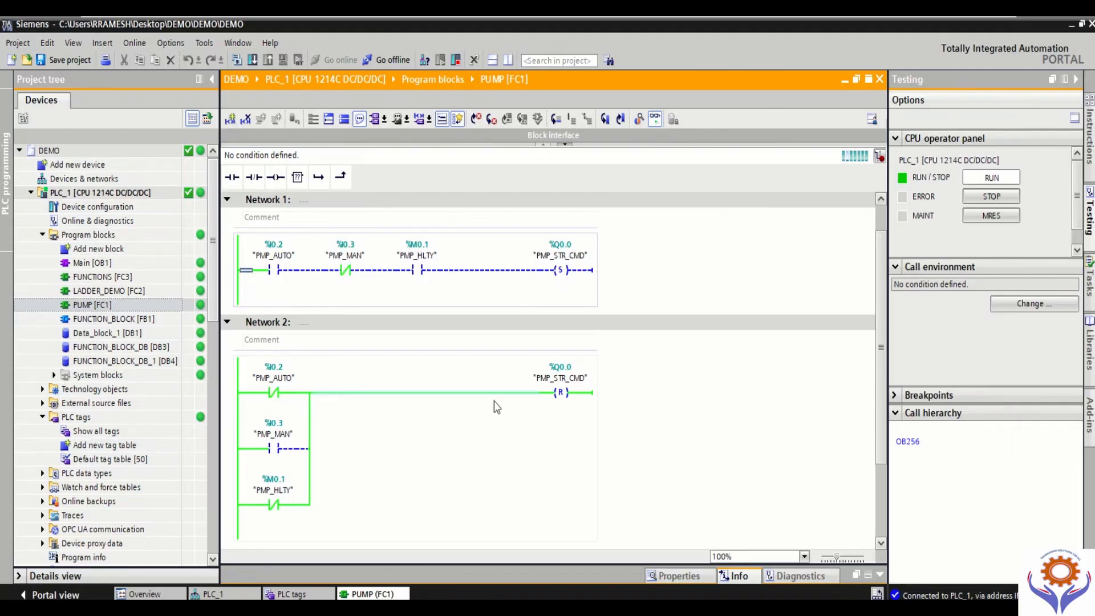
Step: Insert a normally open contact before the PMP_STR_CMD set coil in Network 1 of PUMP, delete it again and save the project
{"action": "left_click", "coordinate": [516, 272]}
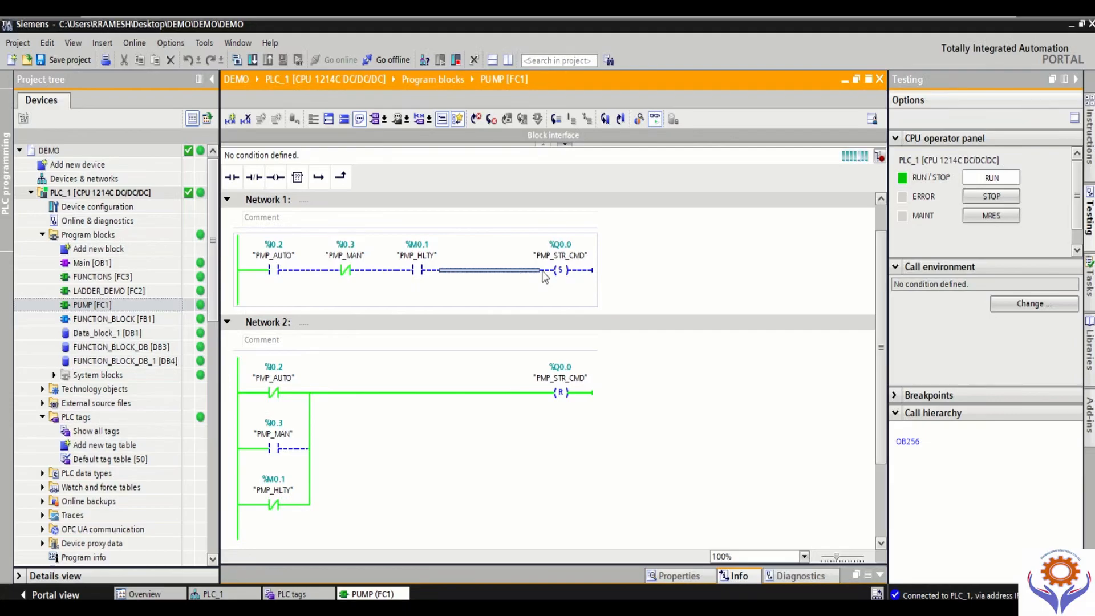
{"action": "left_click", "coordinate": [231, 177]}
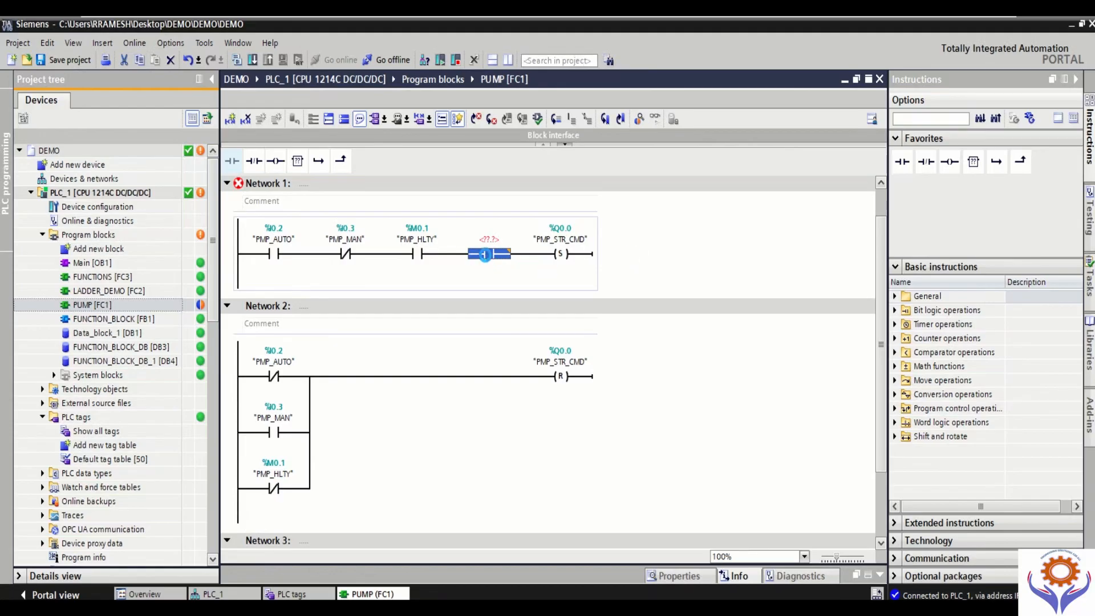
{"action": "key", "text": "Delete"}
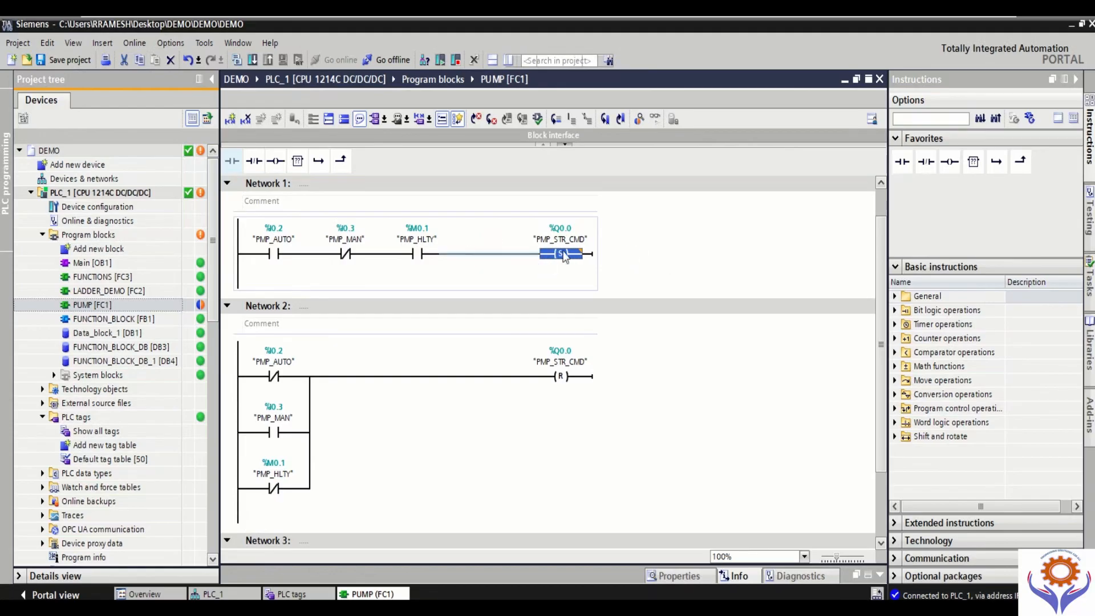
{"action": "left_click", "coordinate": [61, 61]}
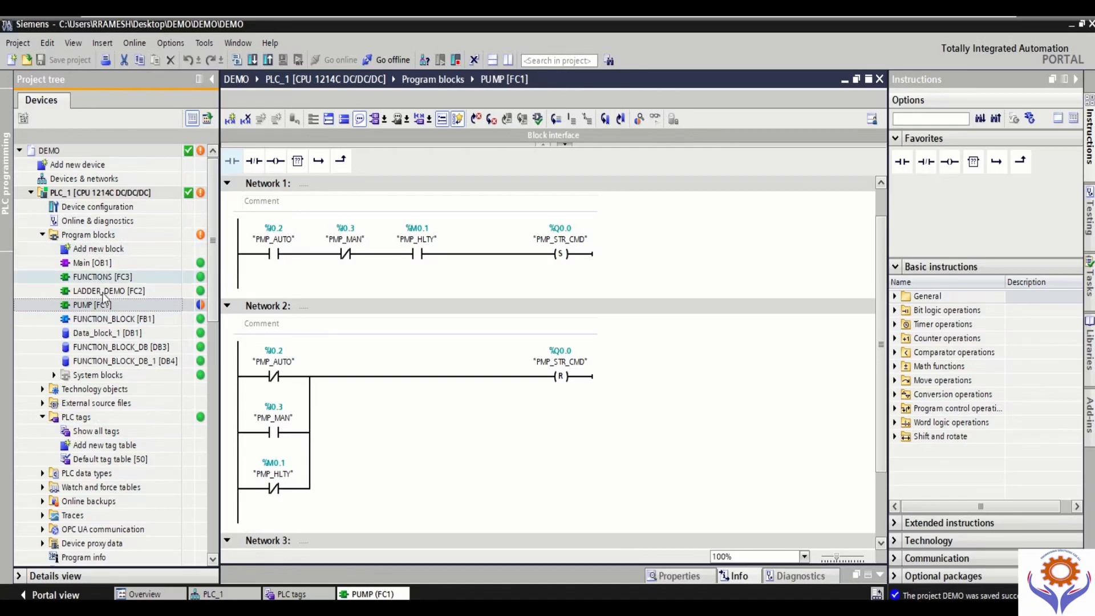
Step: Show all PLC tags and add a new tag named MODIFICATION at the end of the list
{"action": "double_click", "coordinate": [92, 431]}
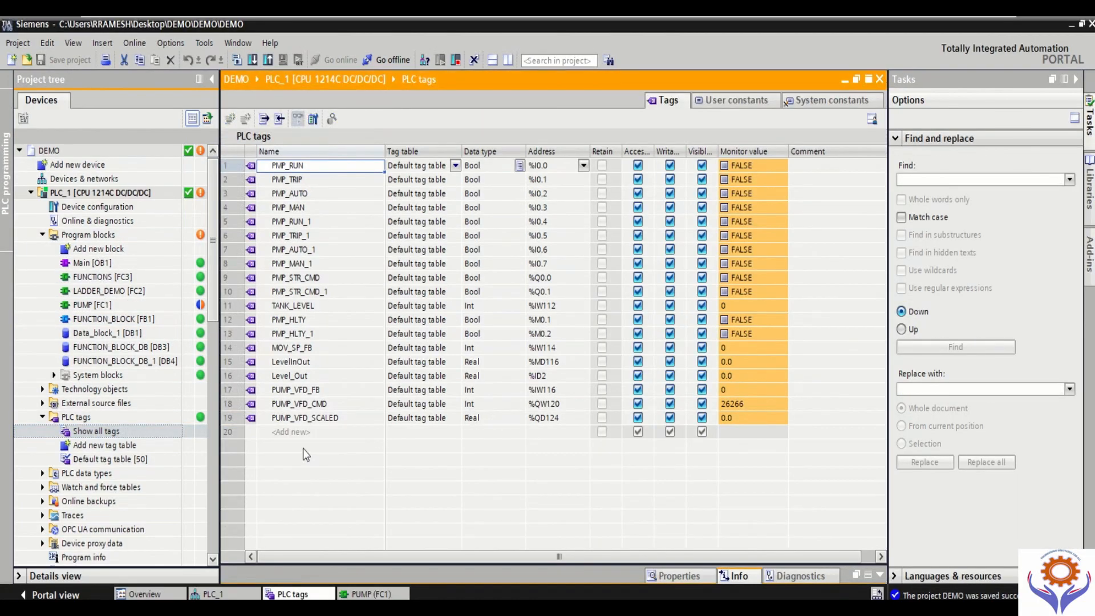
{"action": "left_click", "coordinate": [293, 432]}
{"action": "left_click", "coordinate": [310, 432]}
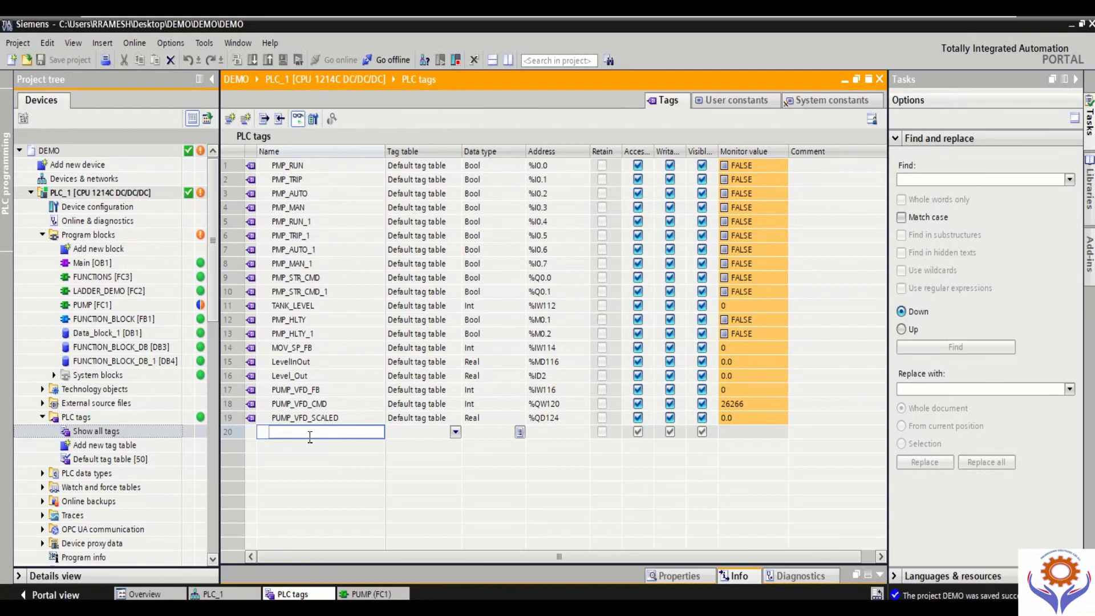
{"action": "type", "text": "MODIFICATION"}
{"action": "left_click", "coordinate": [413, 449]}
{"action": "key", "text": "Return"}
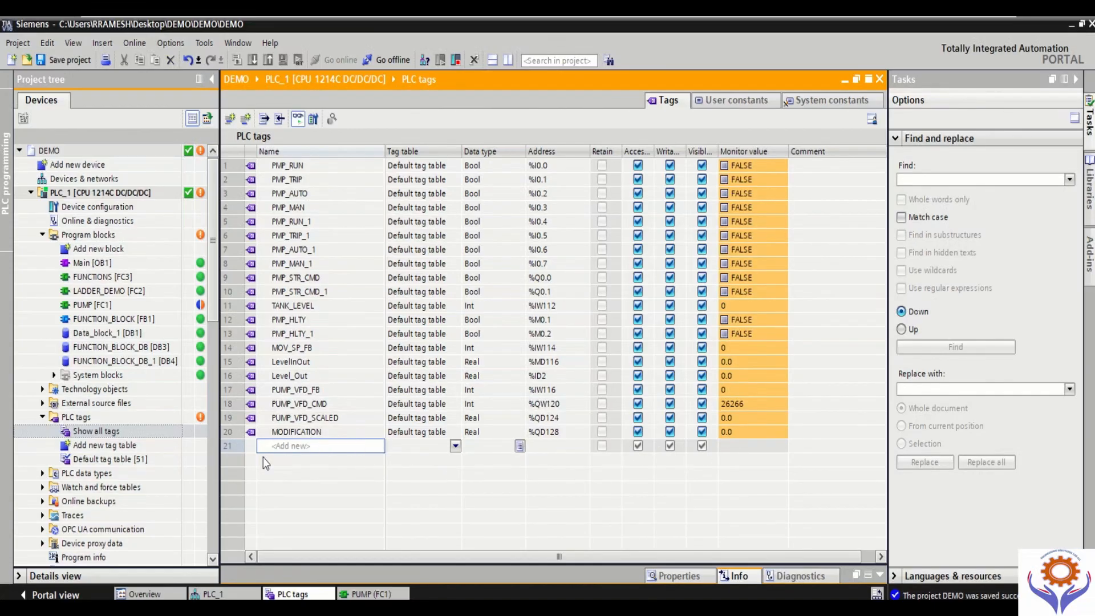
Step: Reopen PUMP [FC1] and start its detailed offline/online comparison, agreeing to close the block
{"action": "mouse_move", "coordinate": [202, 422]}
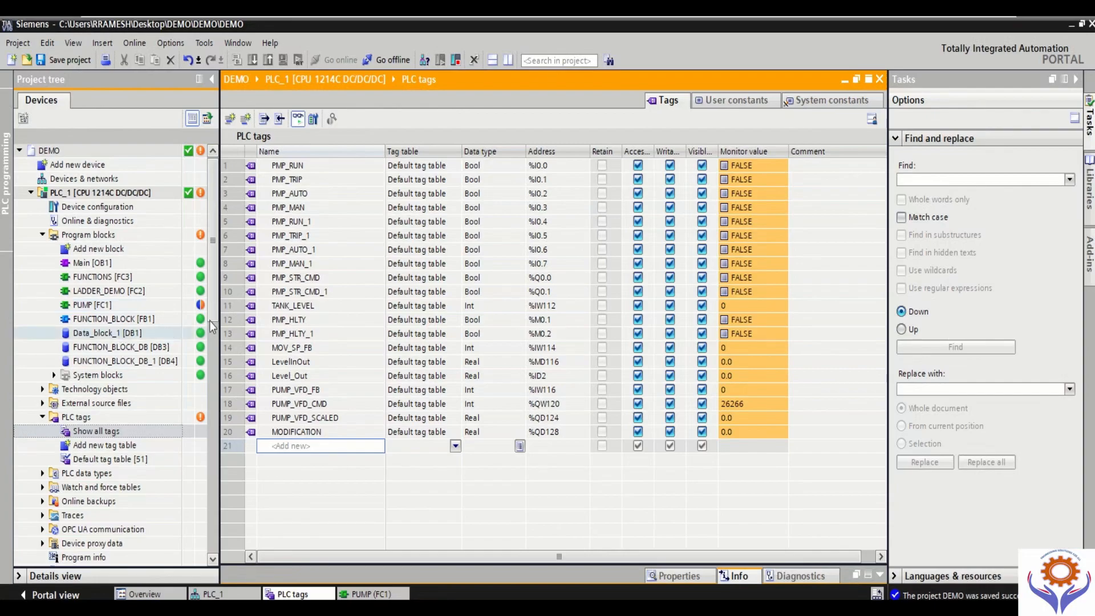
{"action": "double_click", "coordinate": [91, 305]}
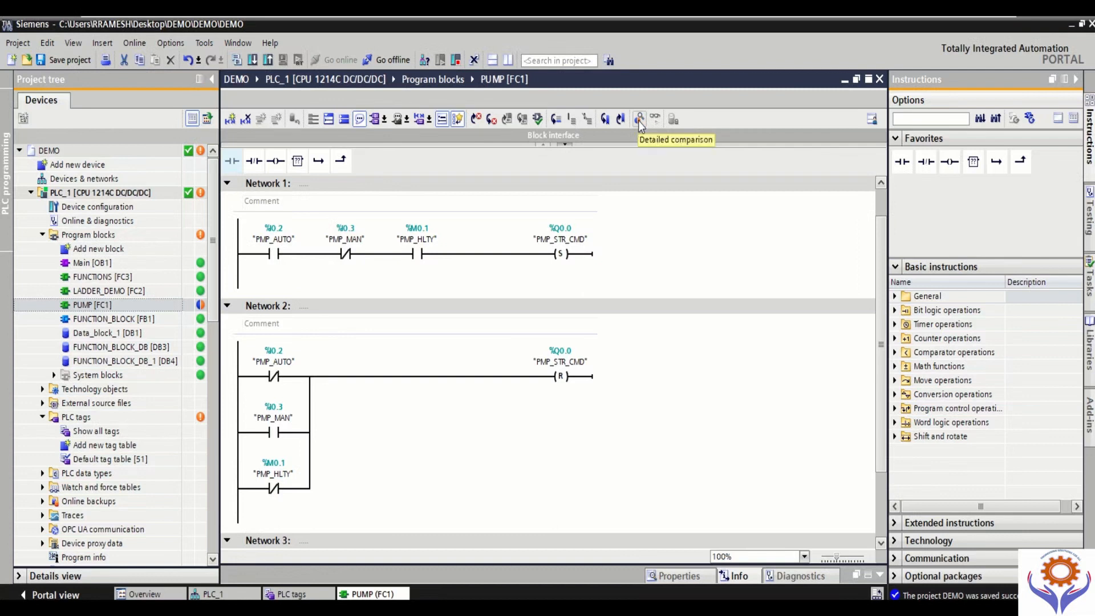
{"action": "left_click", "coordinate": [639, 120]}
{"action": "left_click", "coordinate": [641, 124]}
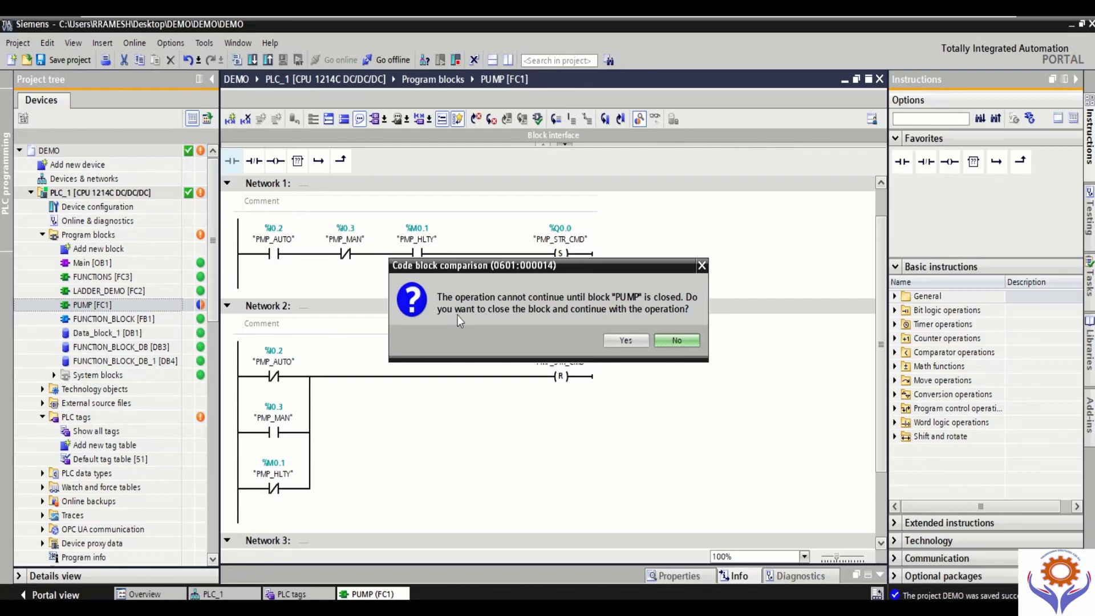
{"action": "left_click", "coordinate": [626, 341]}
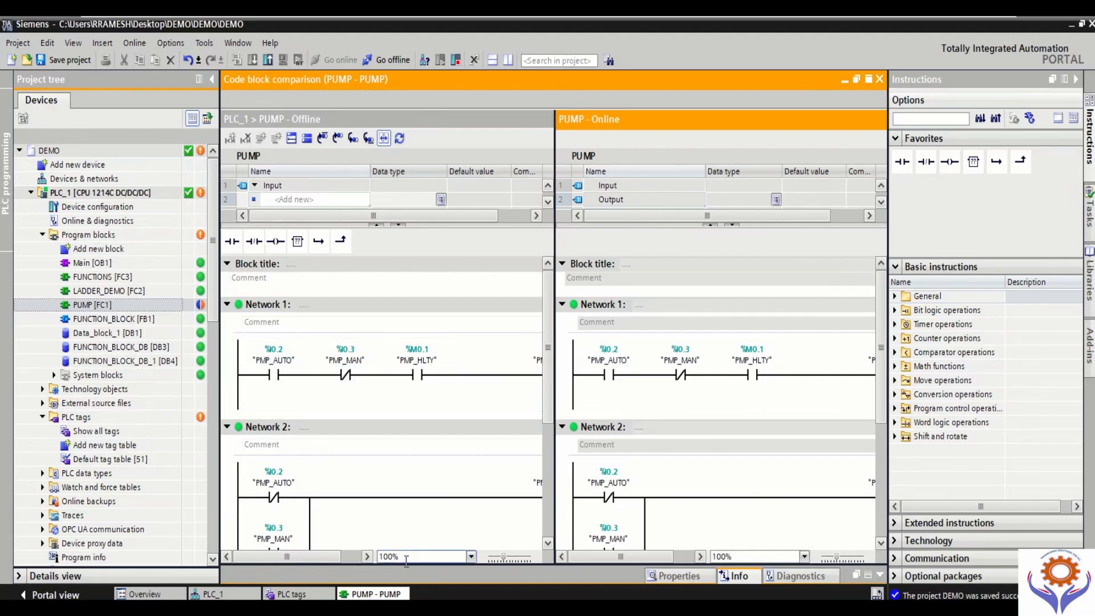
Step: Examine PUMP's offline and online networks side by side at 80% zoom with the Instructions pane collapsed and the offline half widened, and close the comparison
{"action": "left_click", "coordinate": [499, 558]}
{"action": "left_click", "coordinate": [498, 558]}
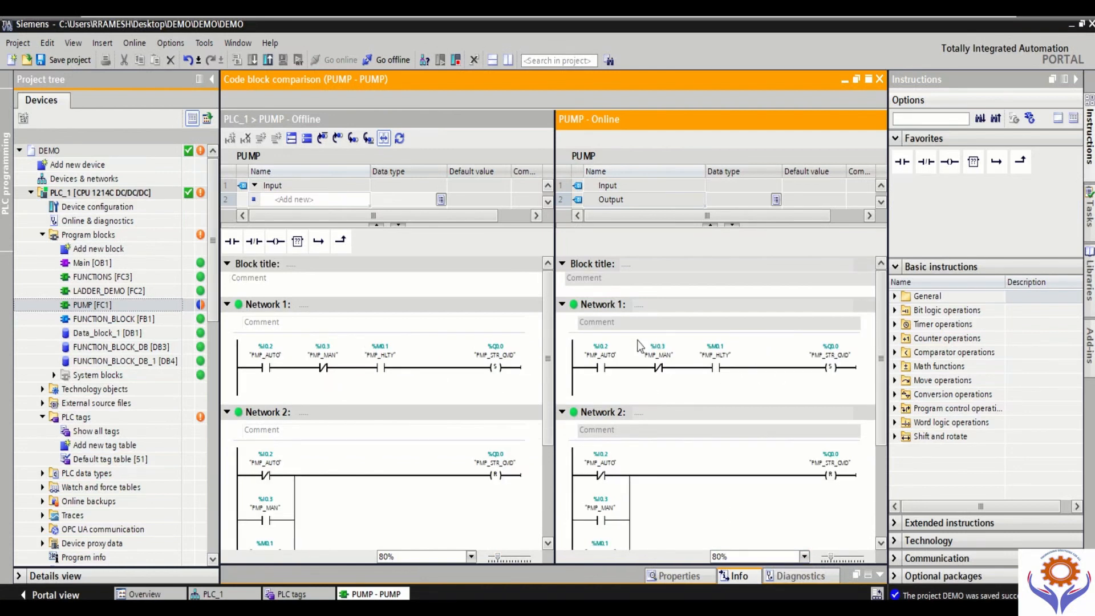
{"action": "scroll", "coordinate": [549, 365], "scroll_direction": "down", "scroll_amount": 3}
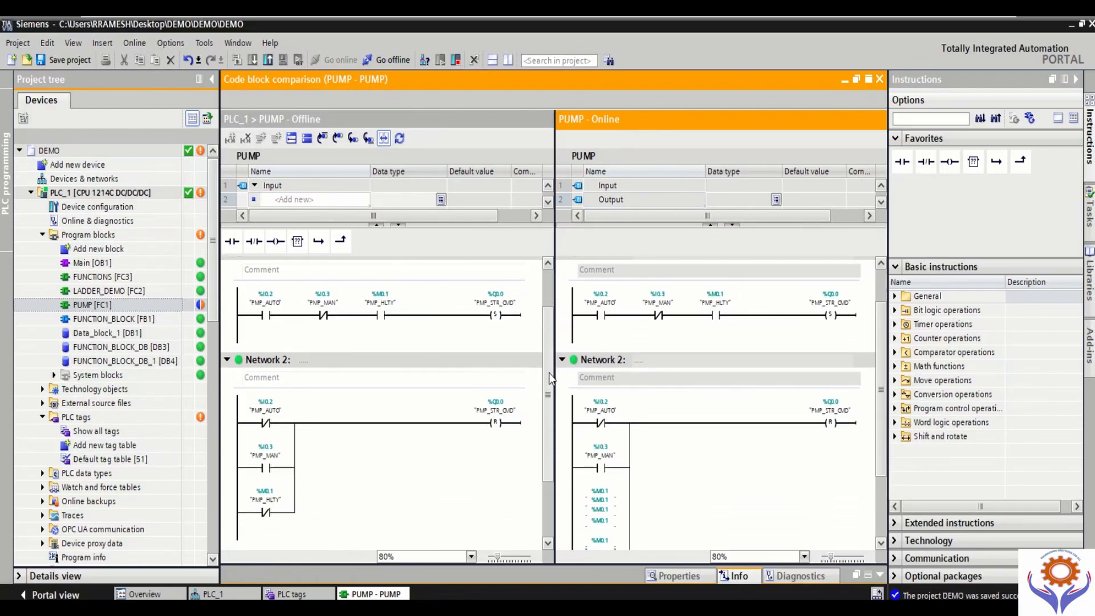
{"action": "scroll", "coordinate": [549, 396], "scroll_direction": "down", "scroll_amount": 1}
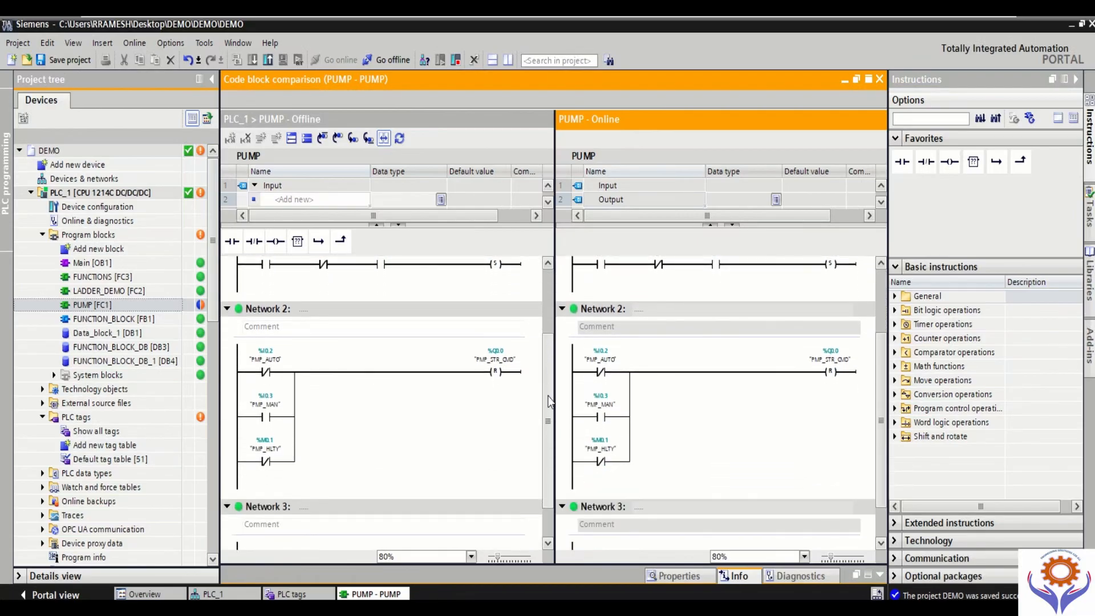
{"action": "scroll", "coordinate": [549, 401], "scroll_direction": "down", "scroll_amount": 2}
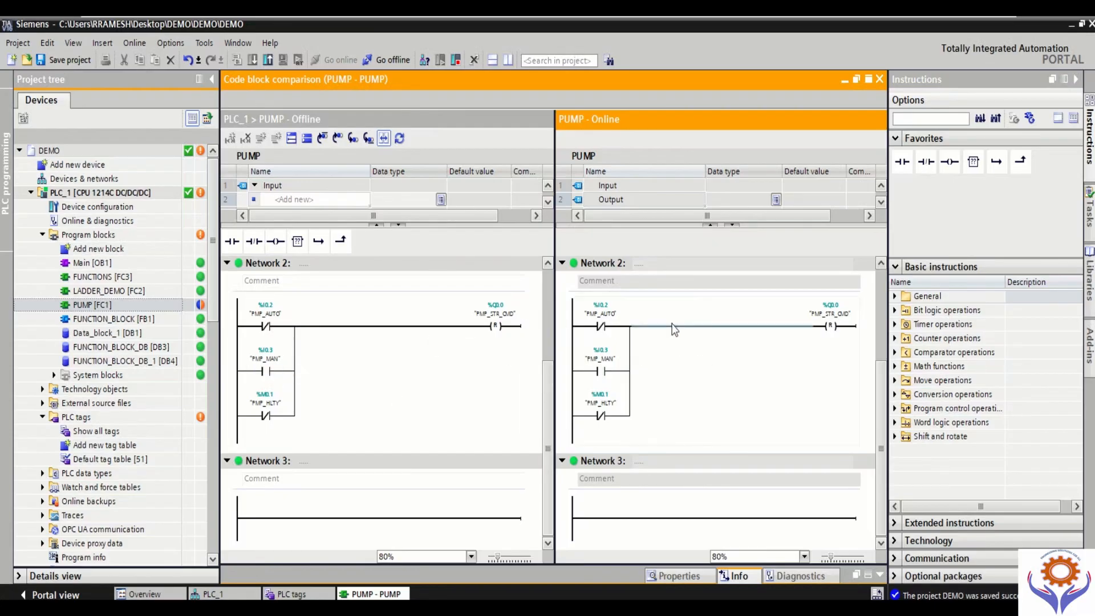
{"action": "left_click", "coordinate": [1077, 80]}
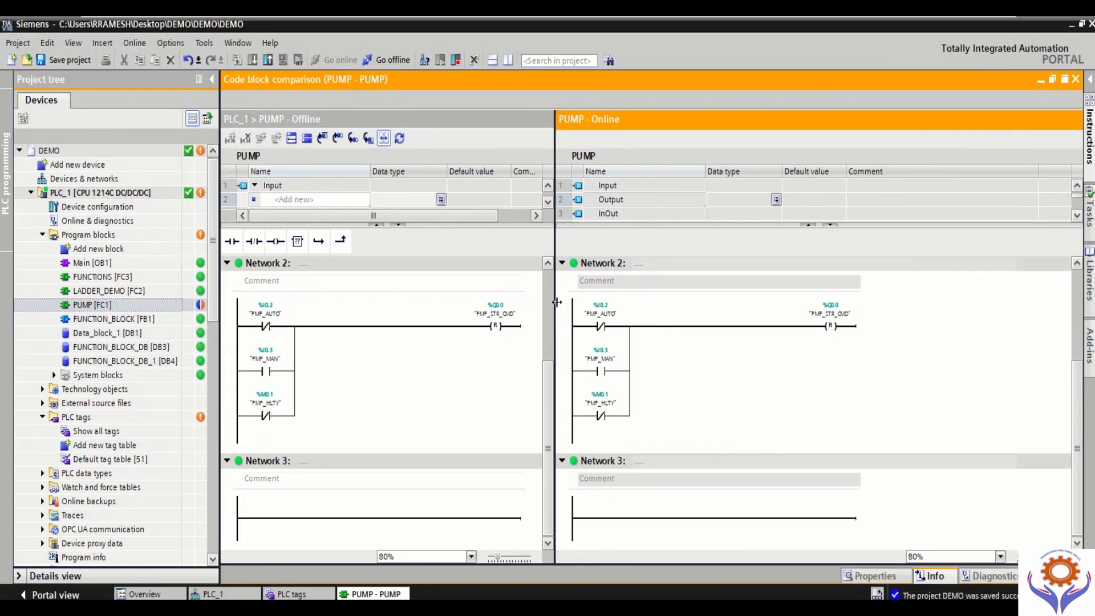
{"action": "left_click_drag", "start_coordinate": [556, 292], "coordinate": [705, 294]}
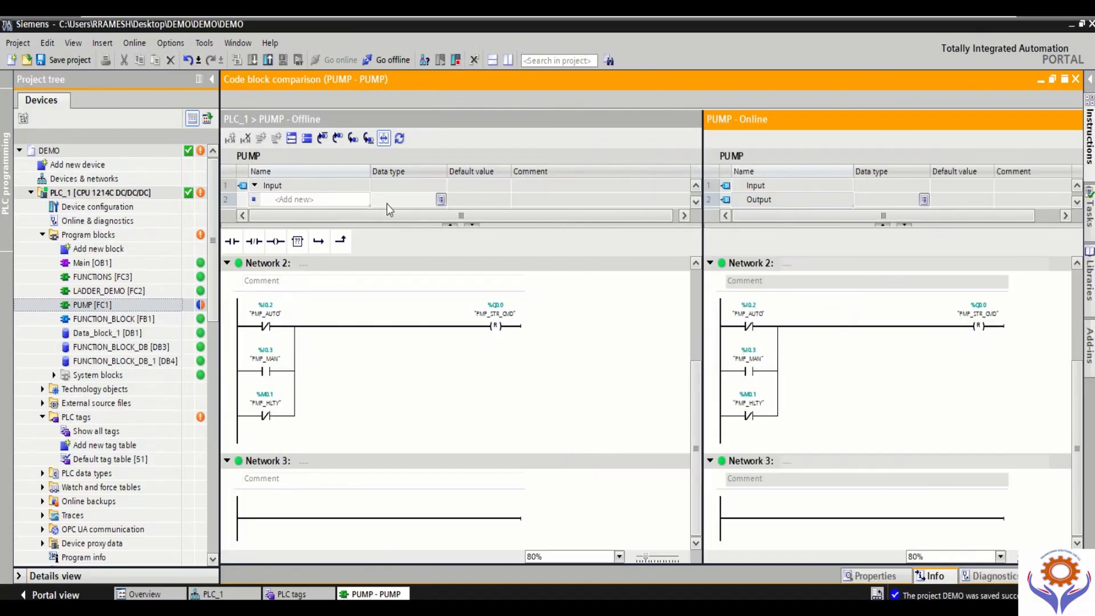
{"action": "left_click", "coordinate": [1077, 80]}
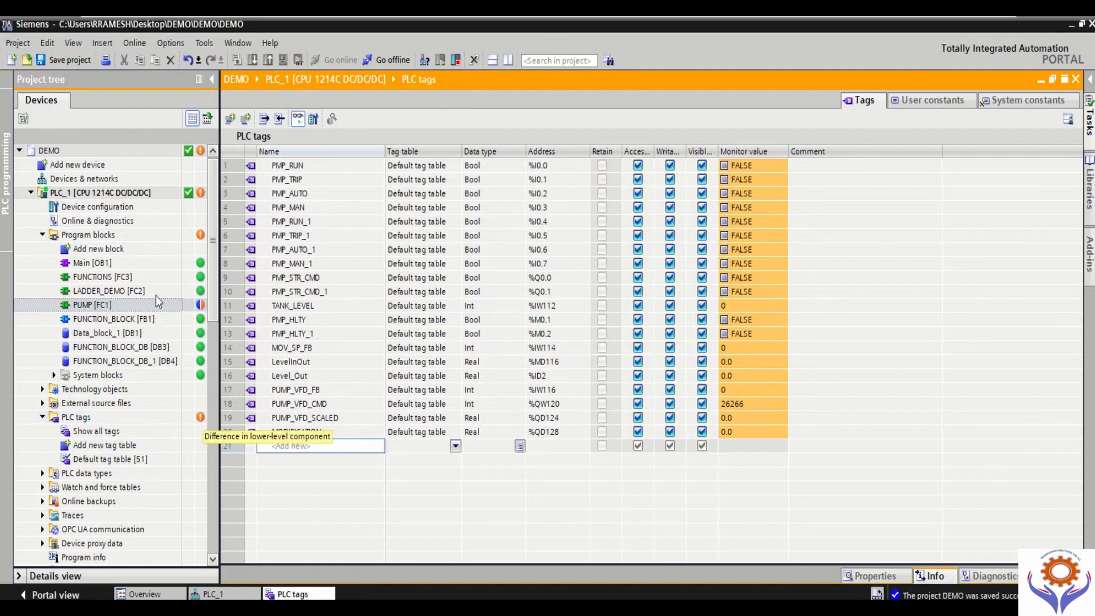
Step: Close the PLC tags table and start downloading PUMP [FC1] to the device with the Software (only changes) option
{"action": "left_click", "coordinate": [1076, 79]}
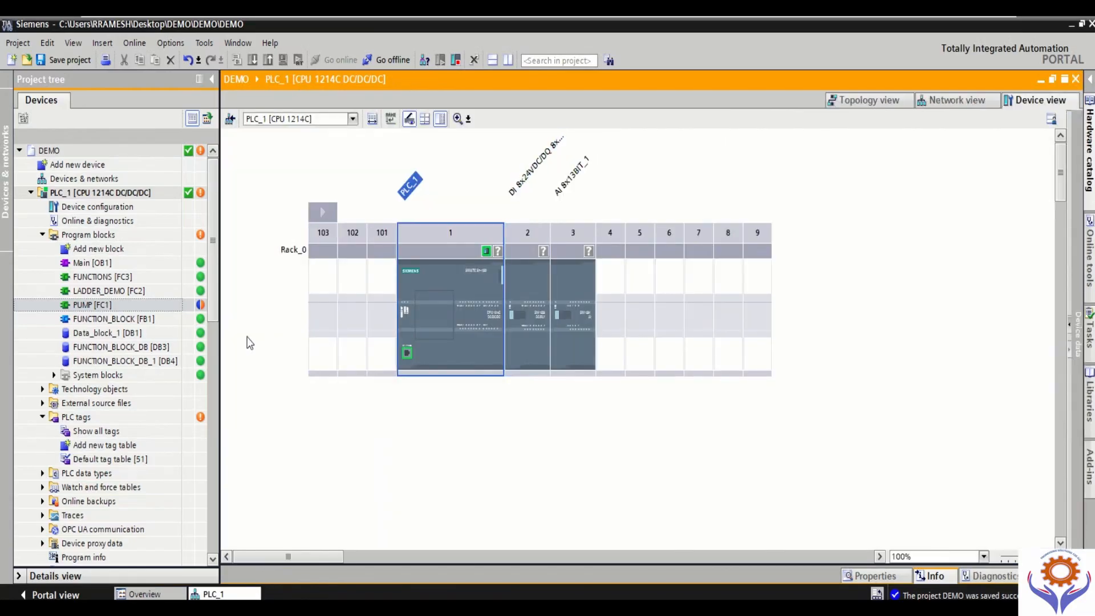
{"action": "left_click", "coordinate": [108, 305]}
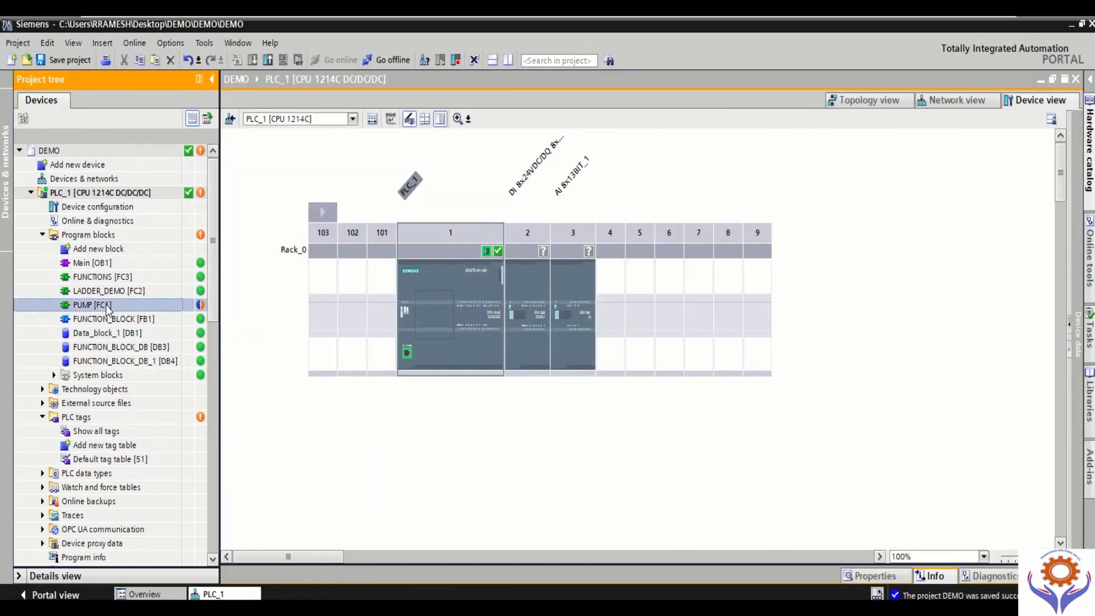
{"action": "right_click", "coordinate": [108, 307]}
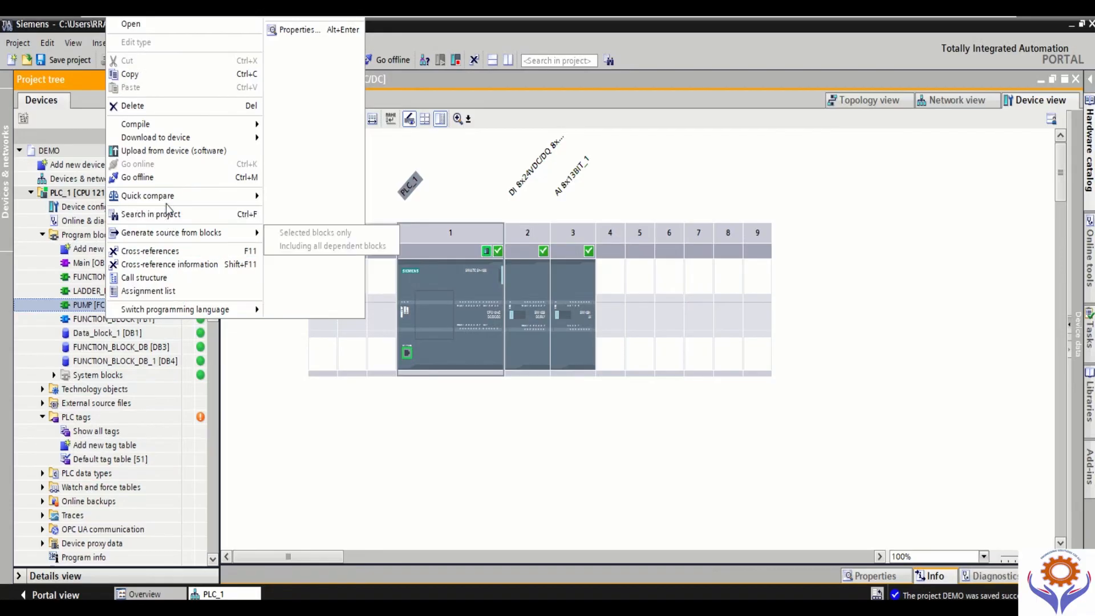
{"action": "mouse_move", "coordinate": [162, 129]}
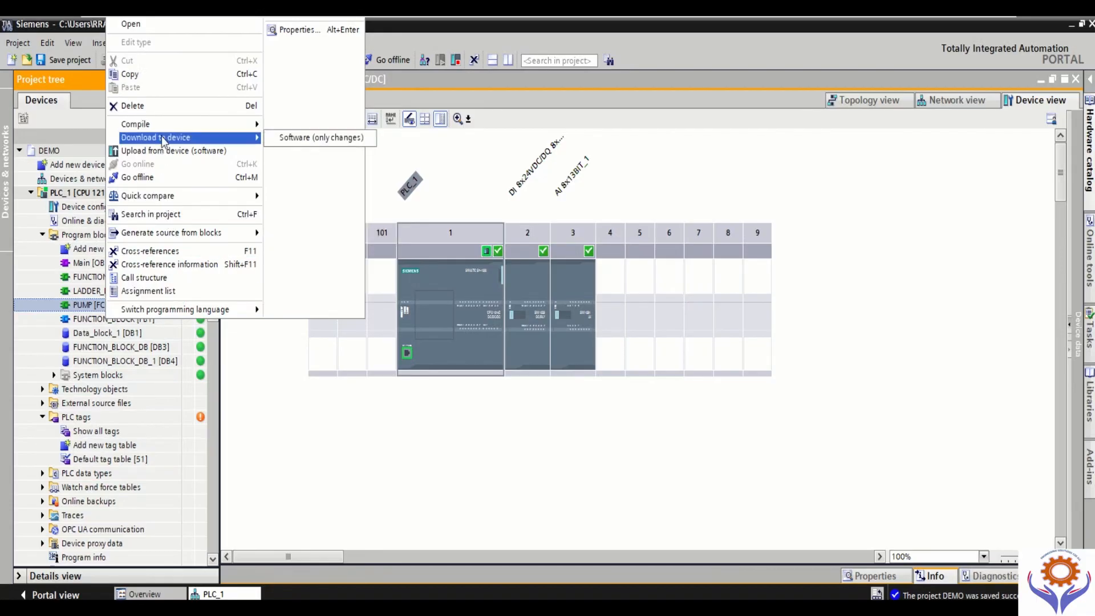
{"action": "left_click", "coordinate": [292, 141]}
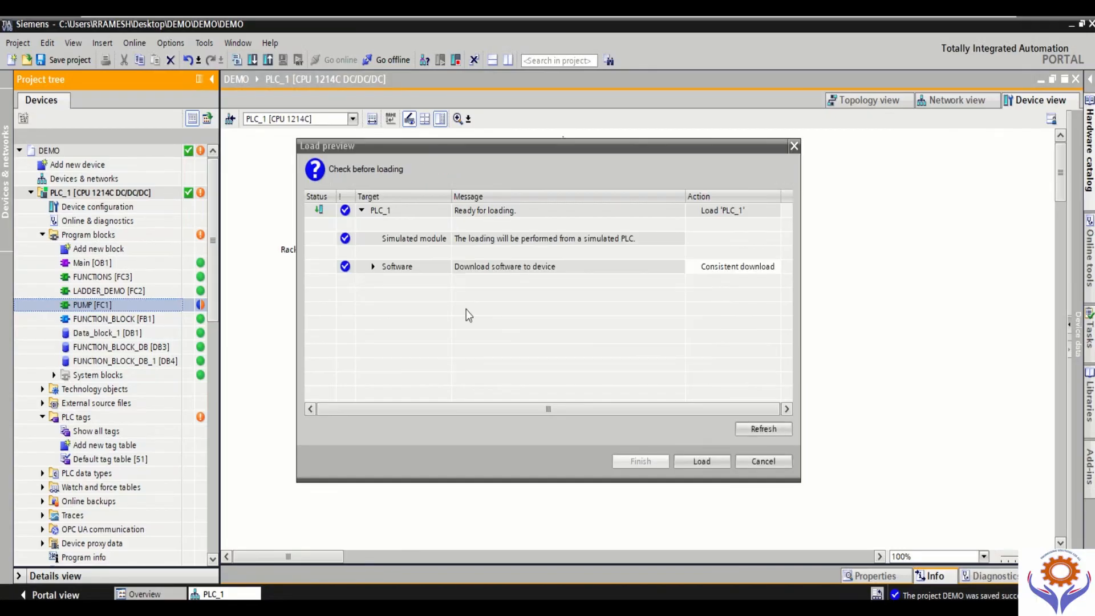
Step: Expand the software objects being overwritten in the load preview, load them as a consistent download, and close the device view
{"action": "left_click", "coordinate": [737, 268]}
{"action": "left_click", "coordinate": [777, 267]}
{"action": "left_click", "coordinate": [778, 268]}
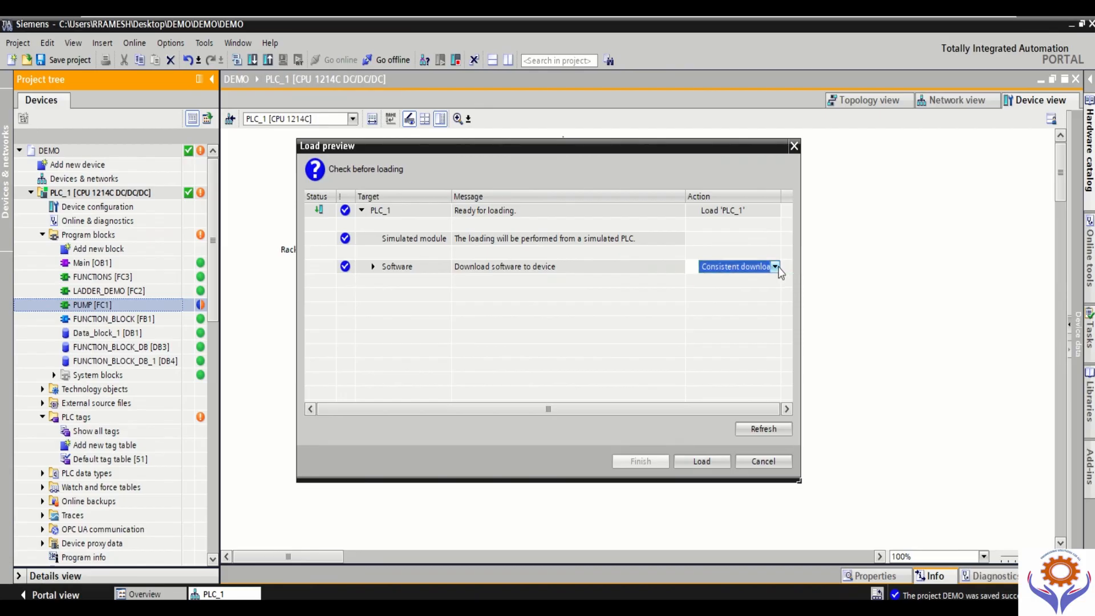
{"action": "left_click", "coordinate": [374, 266]}
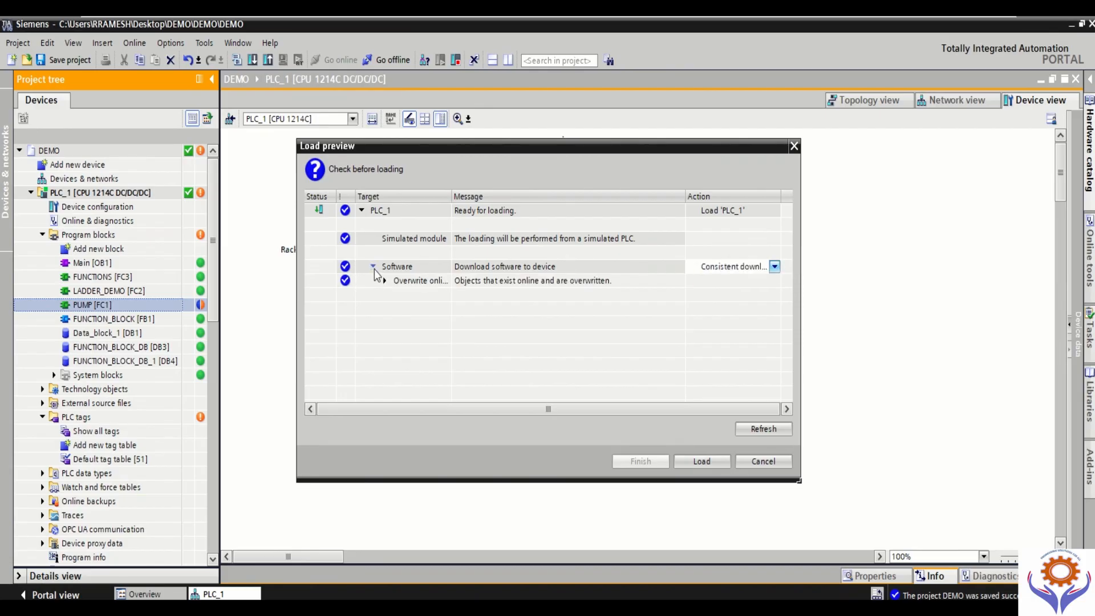
{"action": "left_click", "coordinate": [386, 282]}
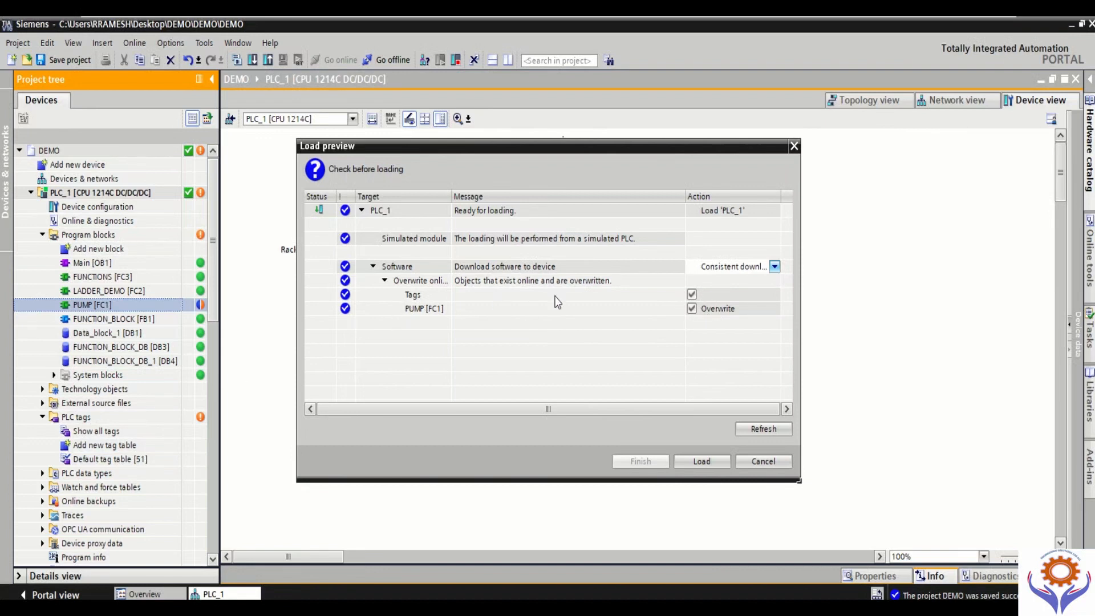
{"action": "left_click", "coordinate": [696, 463]}
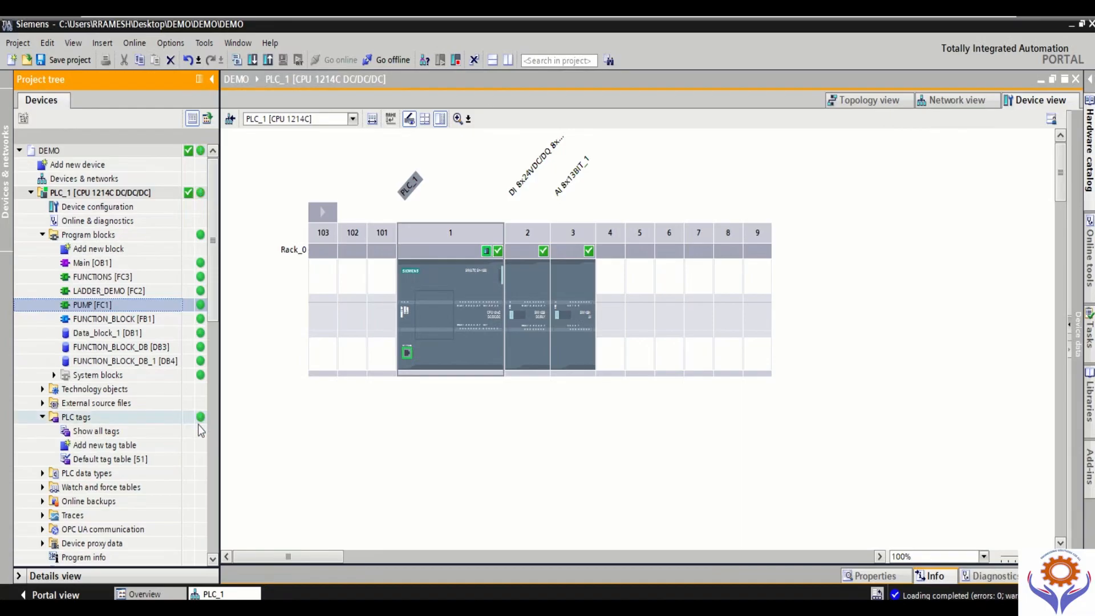
{"action": "left_click", "coordinate": [552, 279]}
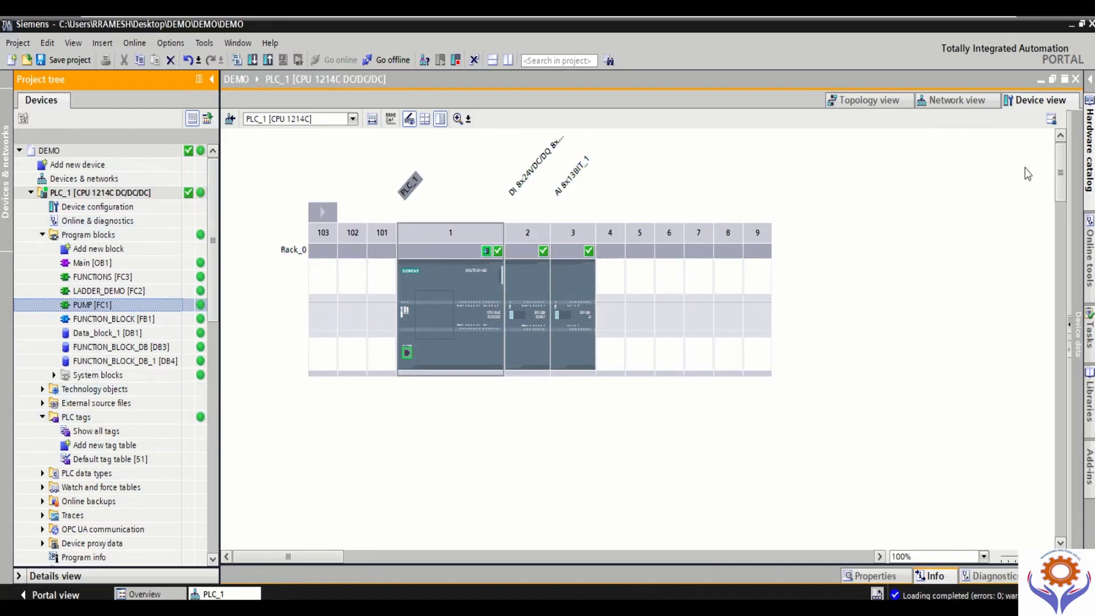
{"action": "left_click", "coordinate": [1076, 80]}
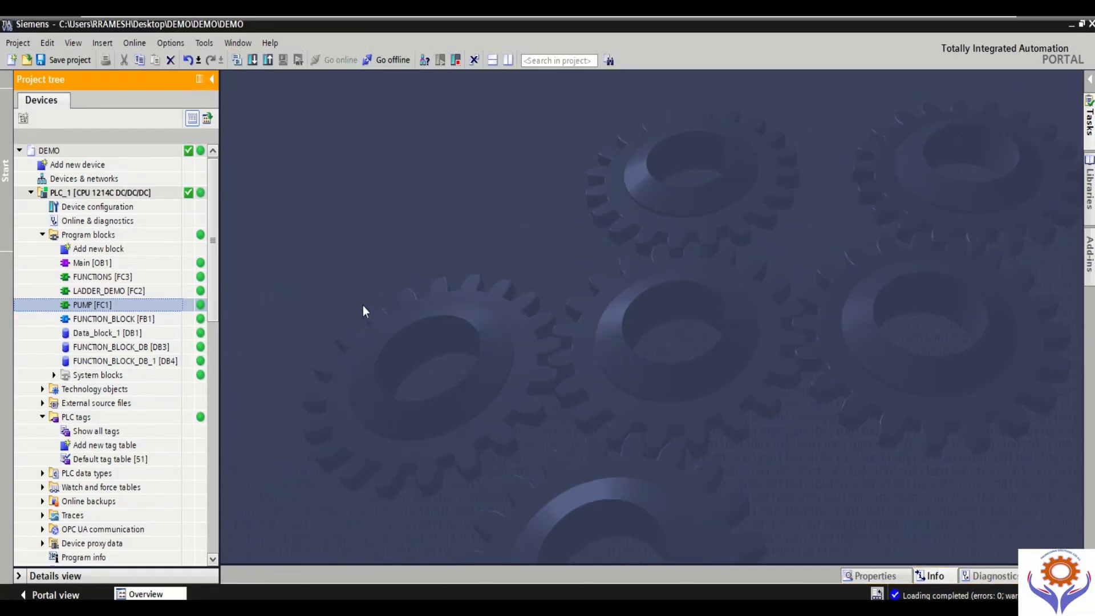
Step: Open the Online access page of PLC_1's online diagnostics and switch Flash LED on and off again
{"action": "double_click", "coordinate": [96, 222]}
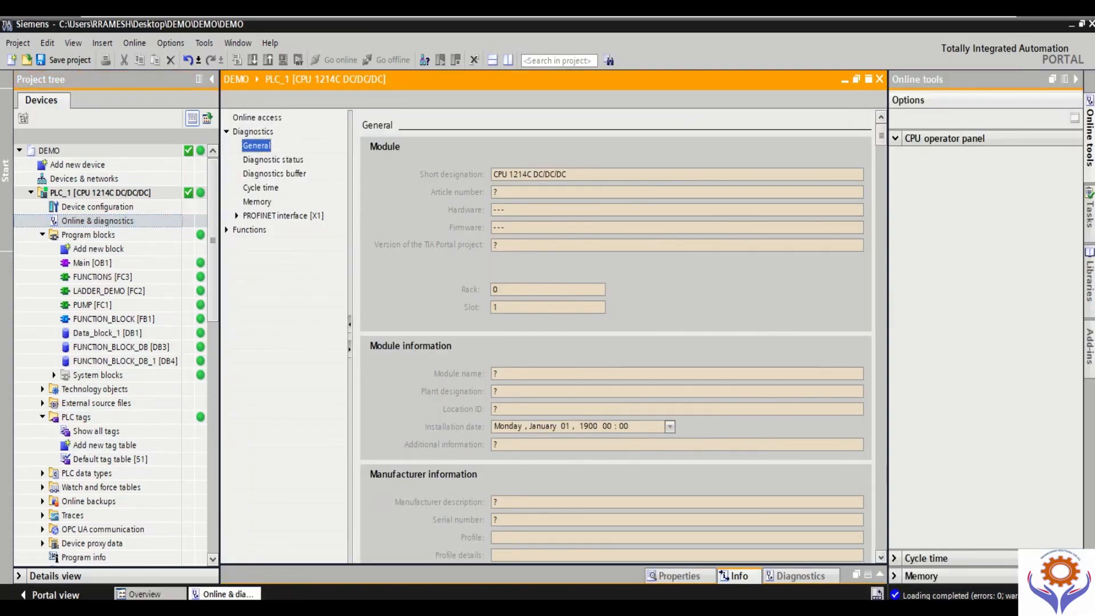
{"action": "left_click", "coordinate": [258, 118]}
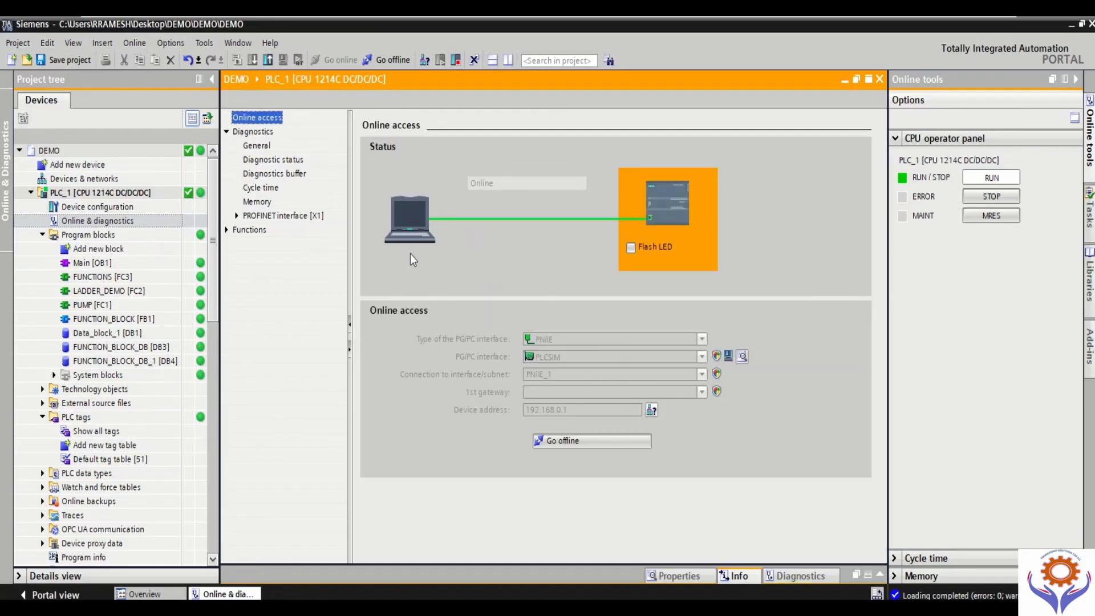
{"action": "left_click", "coordinate": [631, 247]}
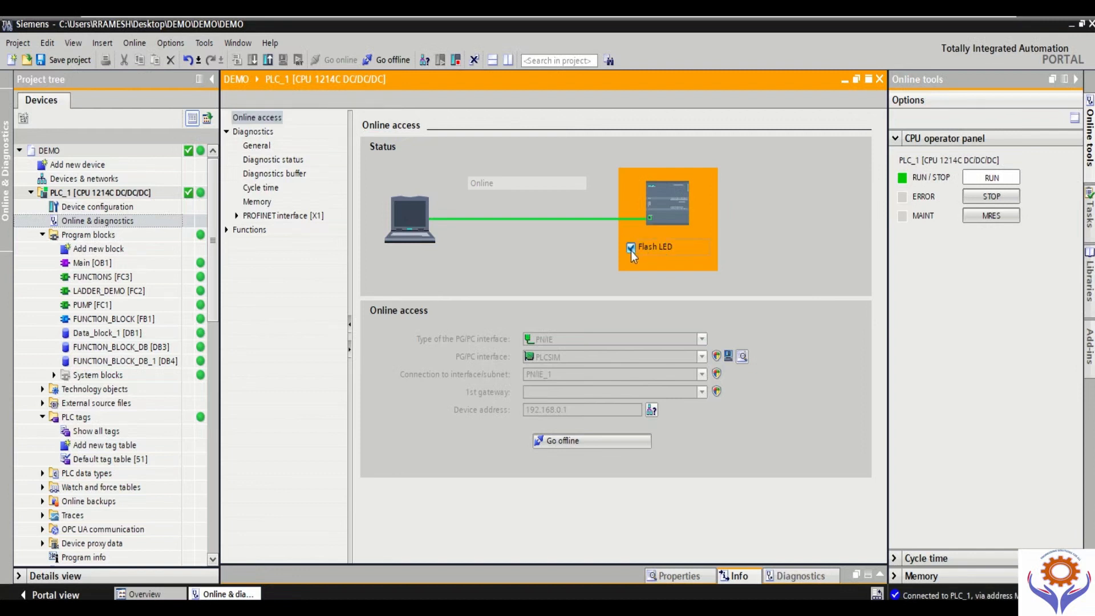
{"action": "left_click", "coordinate": [631, 249]}
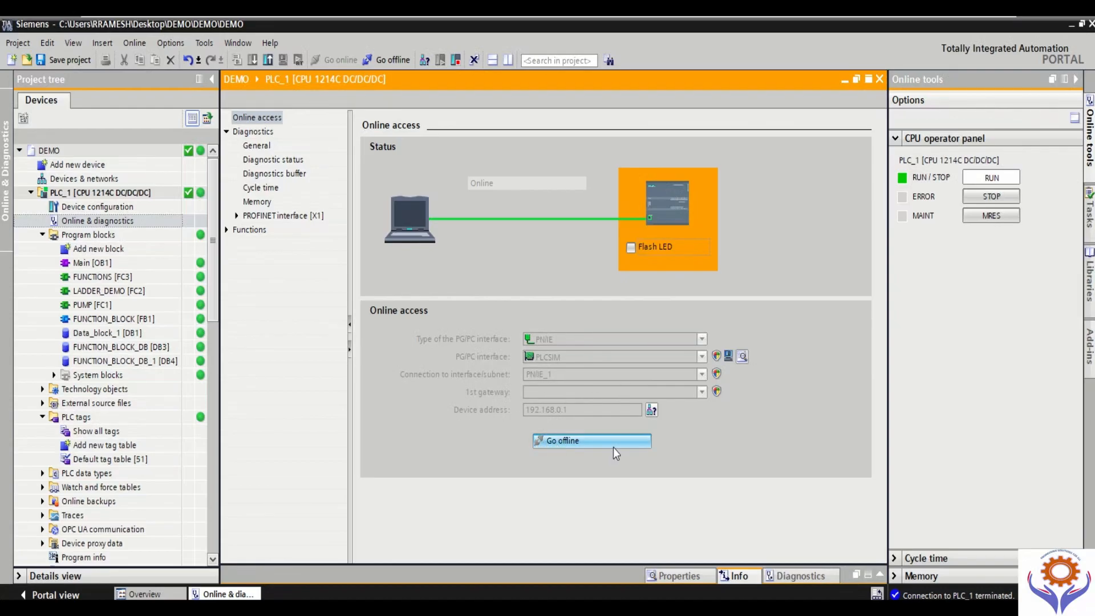
Step: Examine PLC_1's general module details, manufacturer information and diagnostic status
{"action": "left_click", "coordinate": [258, 147]}
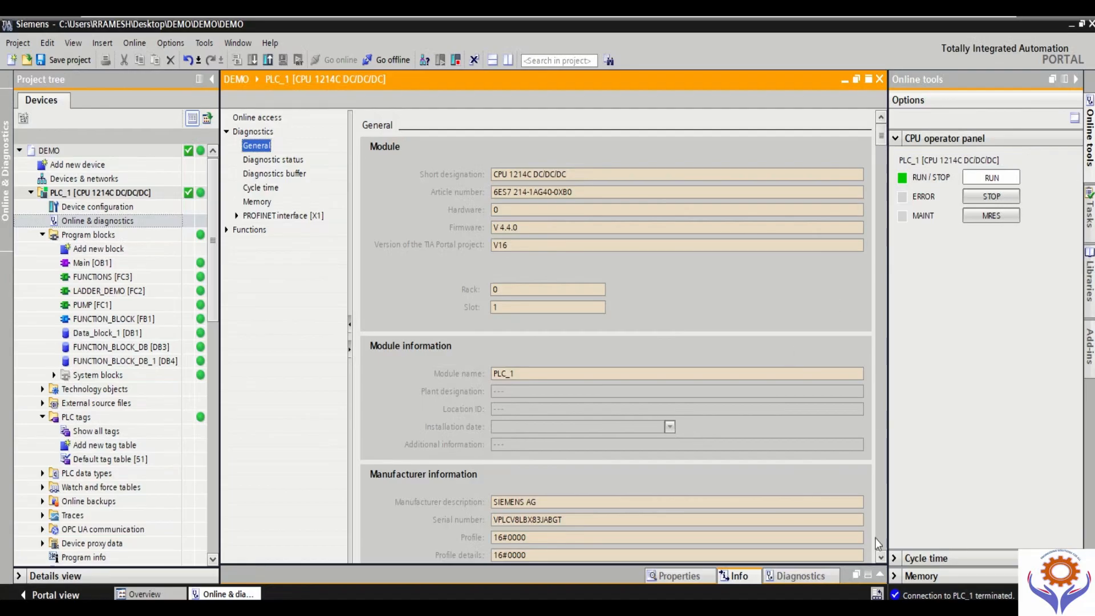
{"action": "left_click", "coordinate": [880, 556]}
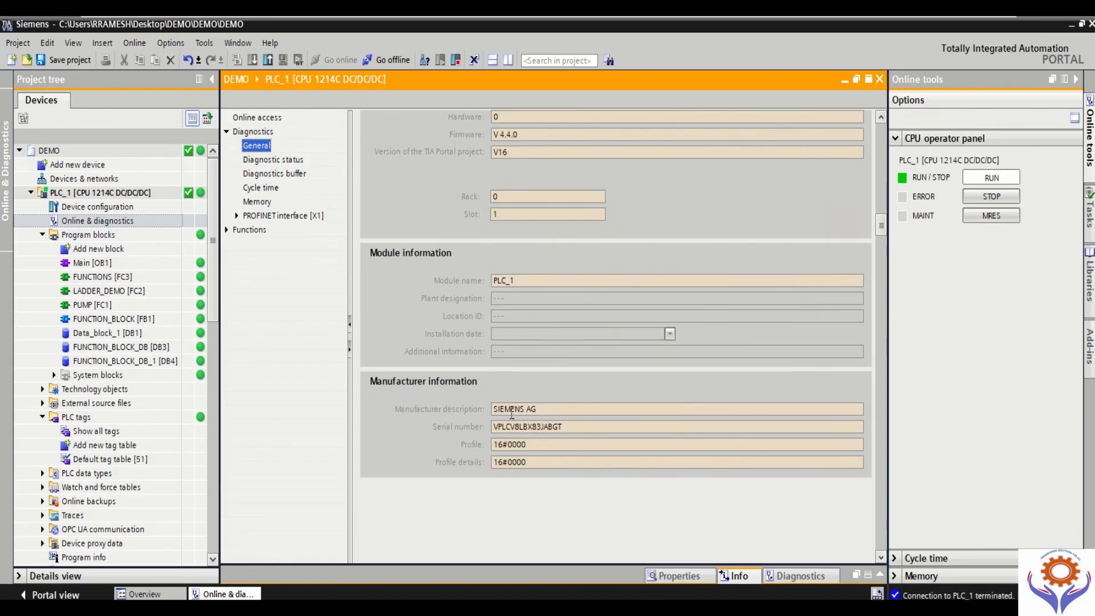
{"action": "left_click_drag", "start_coordinate": [497, 429], "coordinate": [593, 428]}
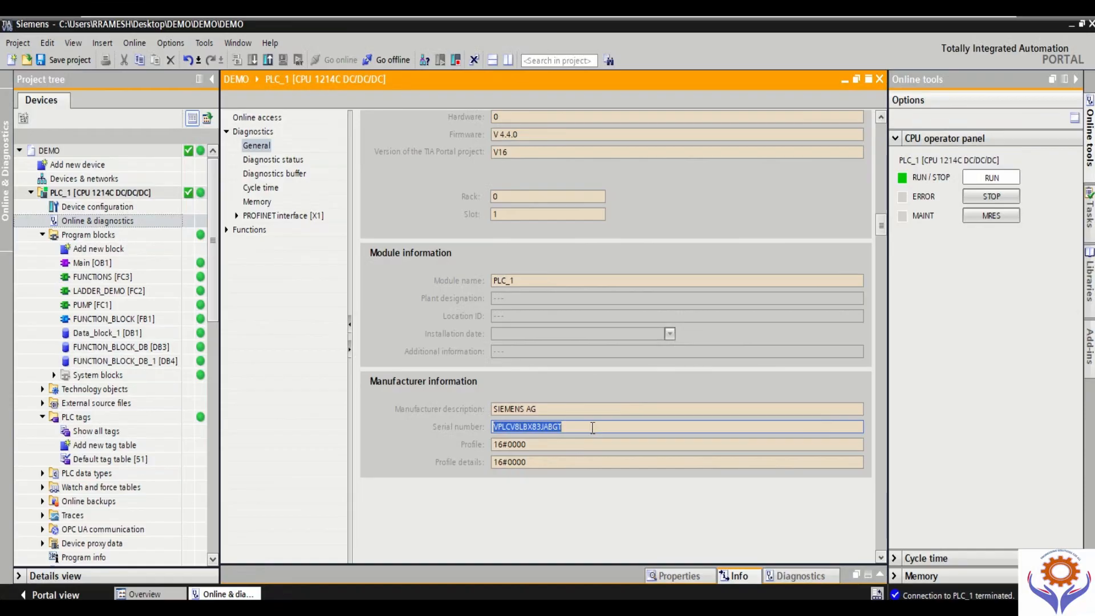
{"action": "left_click", "coordinate": [546, 447]}
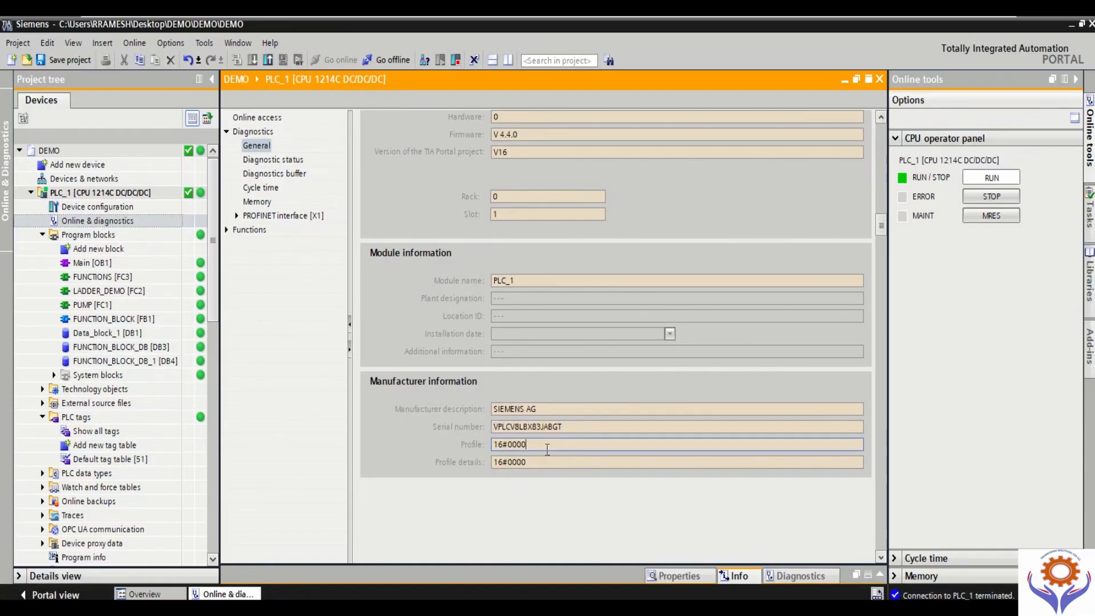
{"action": "left_click", "coordinate": [539, 463]}
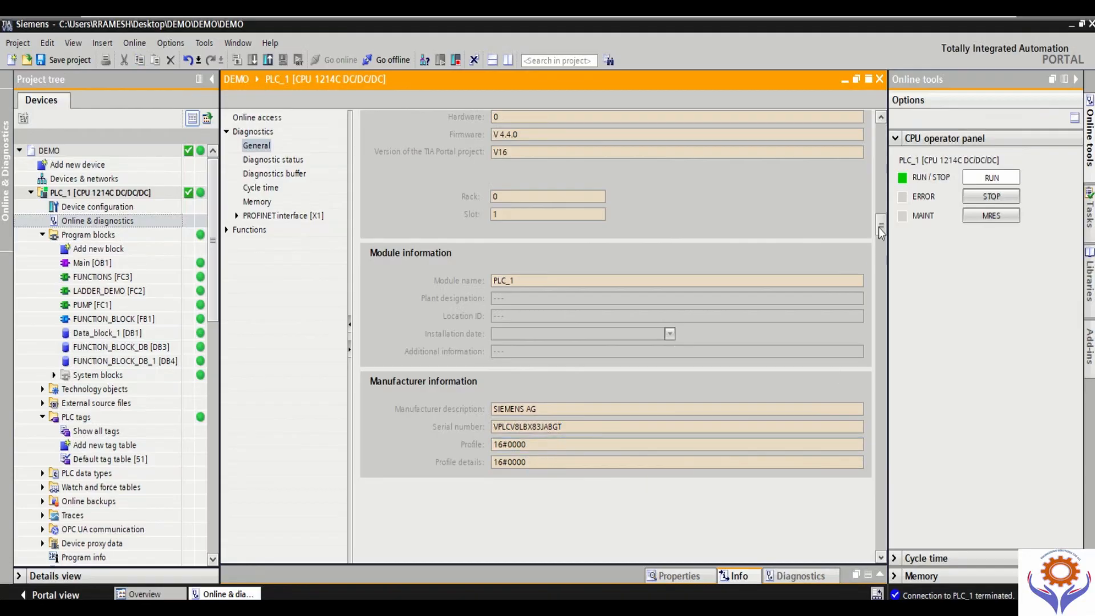
{"action": "left_click_drag", "start_coordinate": [879, 227], "coordinate": [871, 188]}
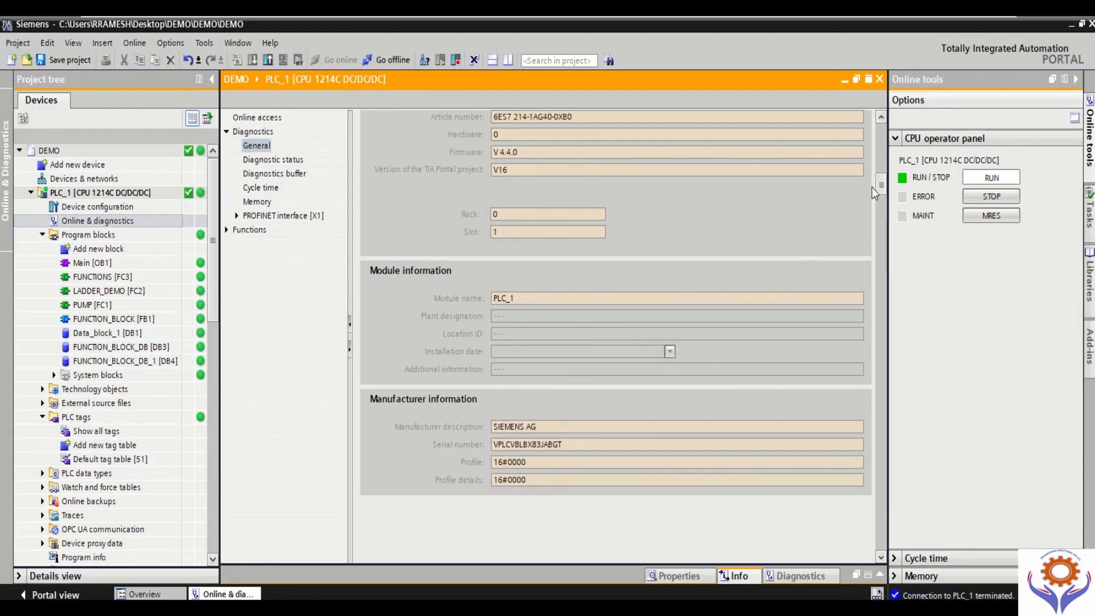
{"action": "left_click", "coordinate": [284, 163]}
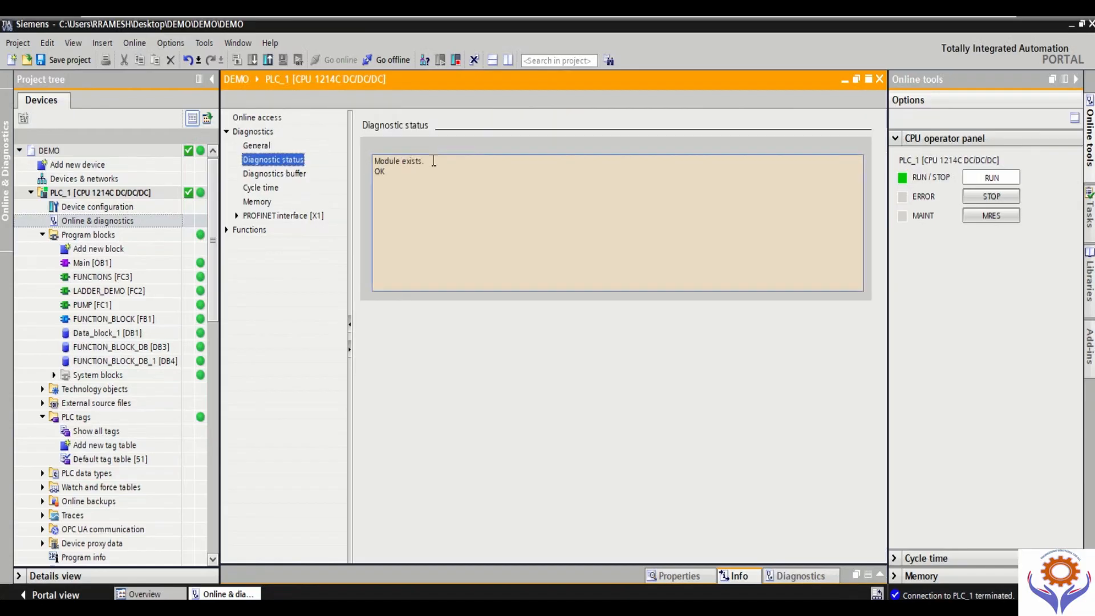
{"action": "left_click_drag", "start_coordinate": [434, 162], "coordinate": [371, 173]}
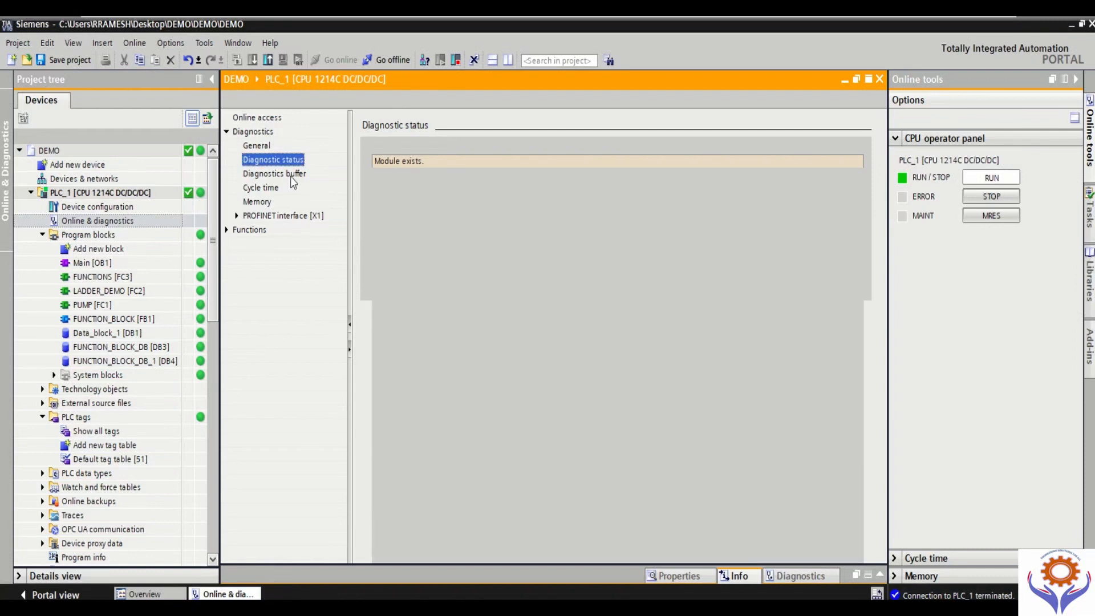
Step: Examine the list of events in PLC_1's diagnostics buffer down to the event details section
{"action": "left_click", "coordinate": [290, 176]}
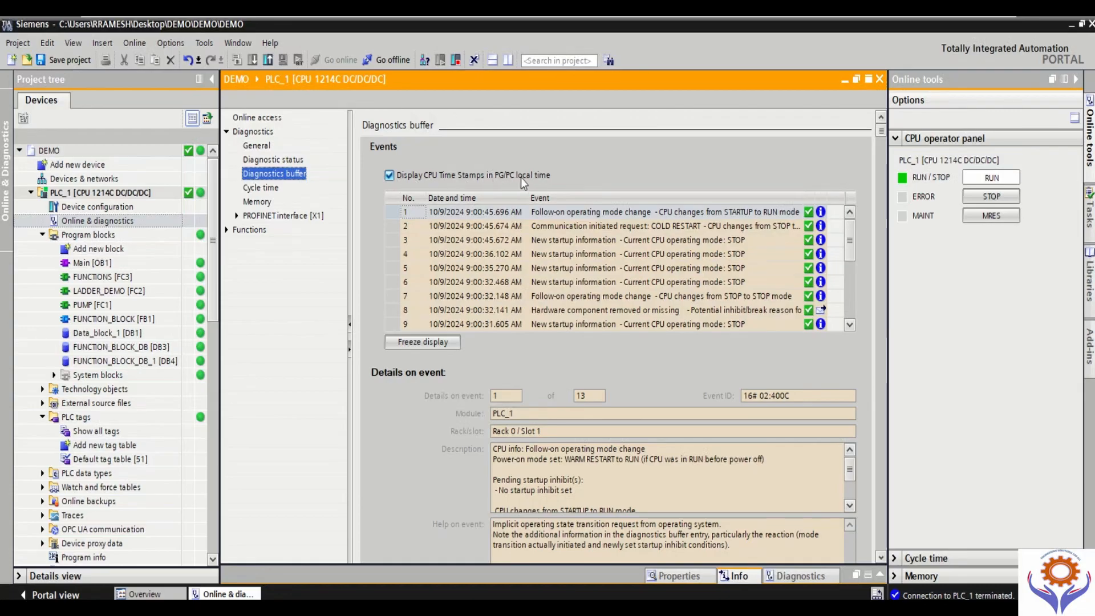
{"action": "mouse_move", "coordinate": [445, 183]}
{"action": "scroll", "coordinate": [850, 269], "scroll_direction": "down", "scroll_amount": 2}
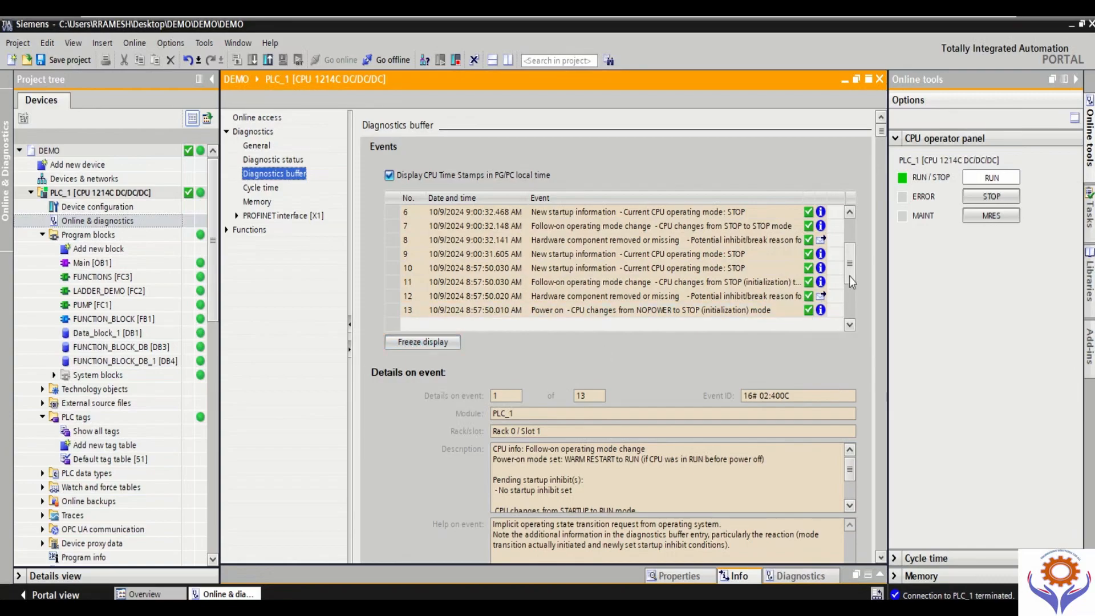
{"action": "left_click", "coordinate": [882, 557]}
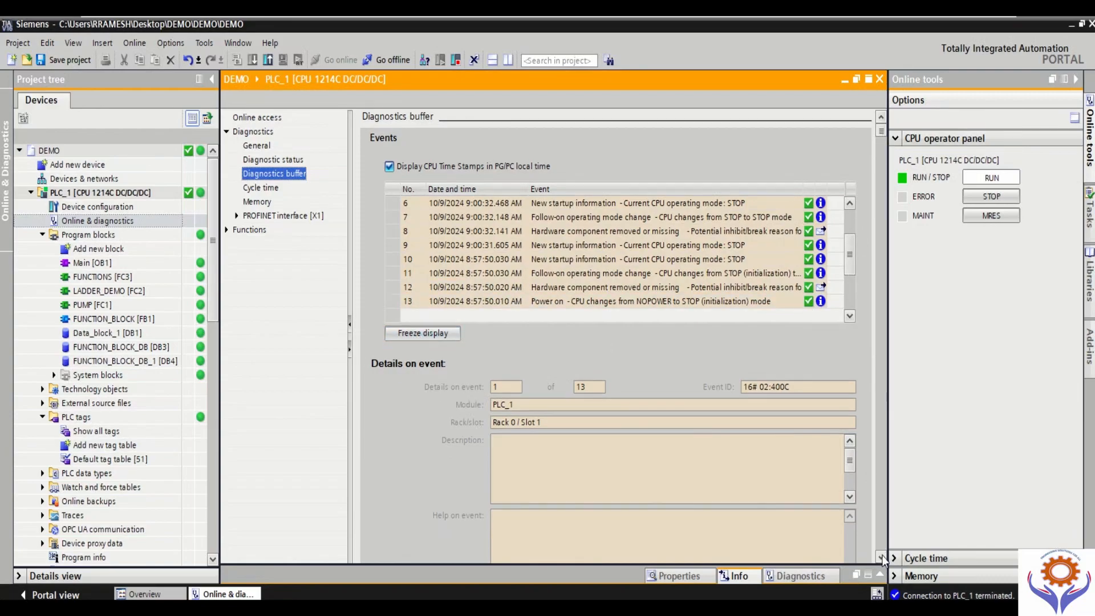
{"action": "left_click", "coordinate": [882, 556]}
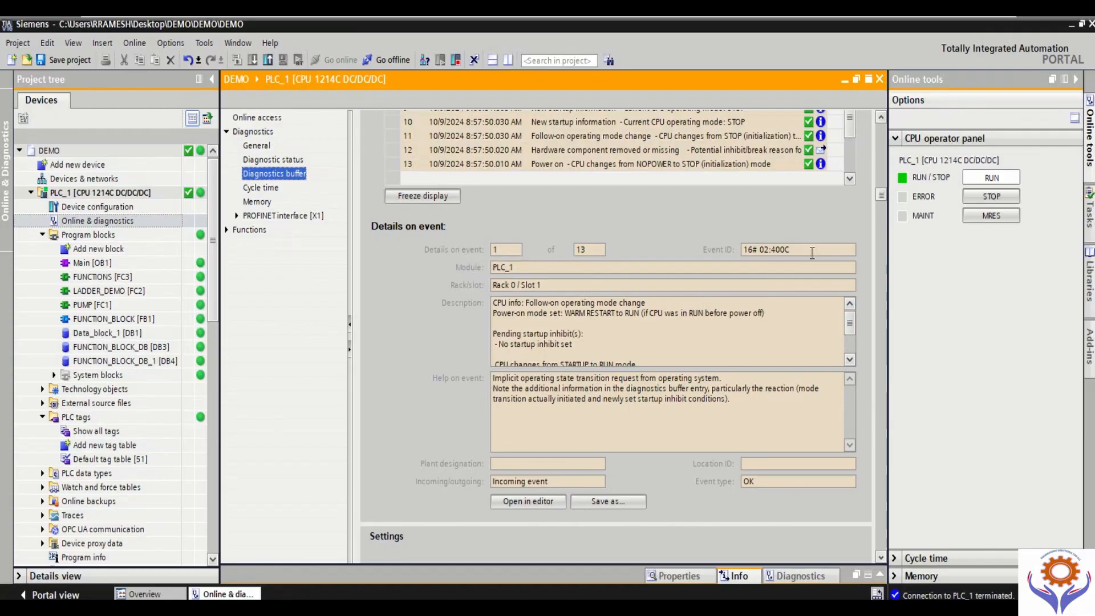
{"action": "left_click_drag", "start_coordinate": [880, 196], "coordinate": [880, 183]}
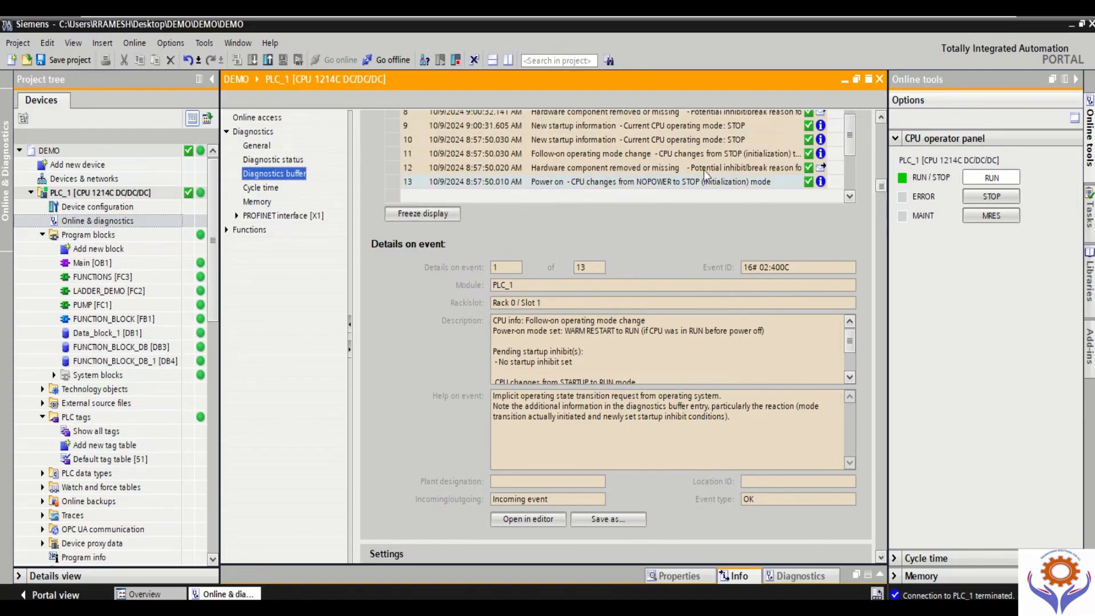
Step: Review the details of diagnostics buffer events 11, 12, 13 and 3, highlighting event 3's description
{"action": "left_click", "coordinate": [648, 154]}
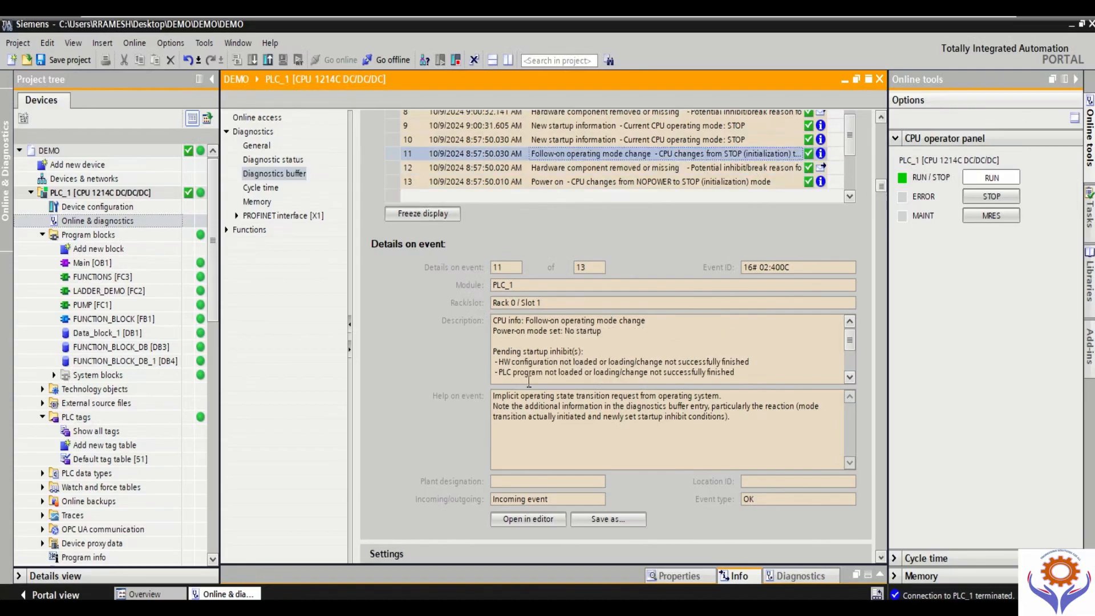
{"action": "left_click", "coordinate": [563, 168]}
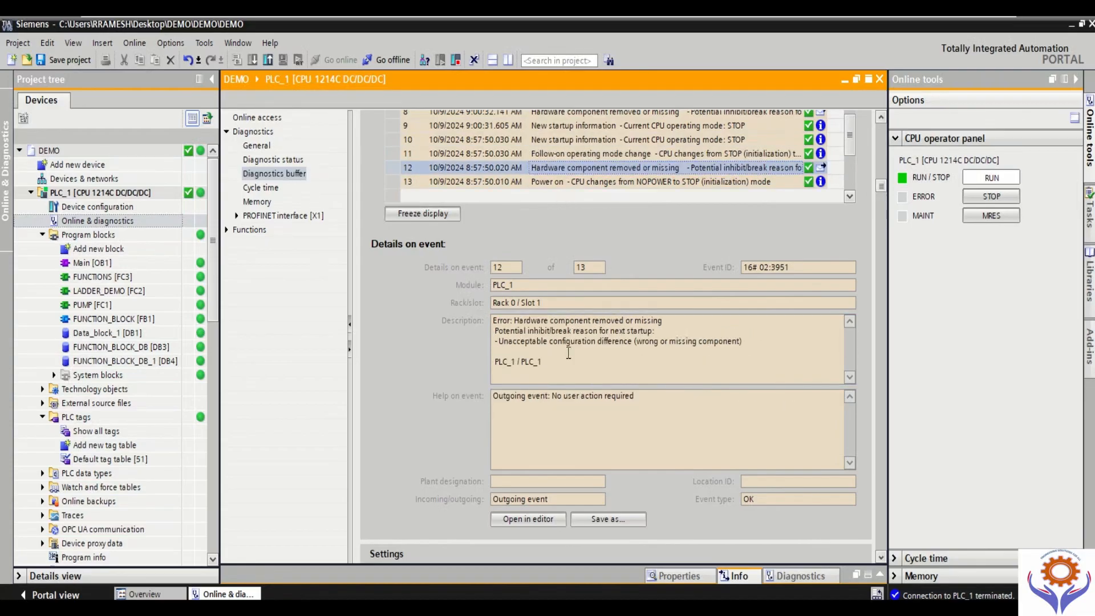
{"action": "left_click", "coordinate": [564, 182]}
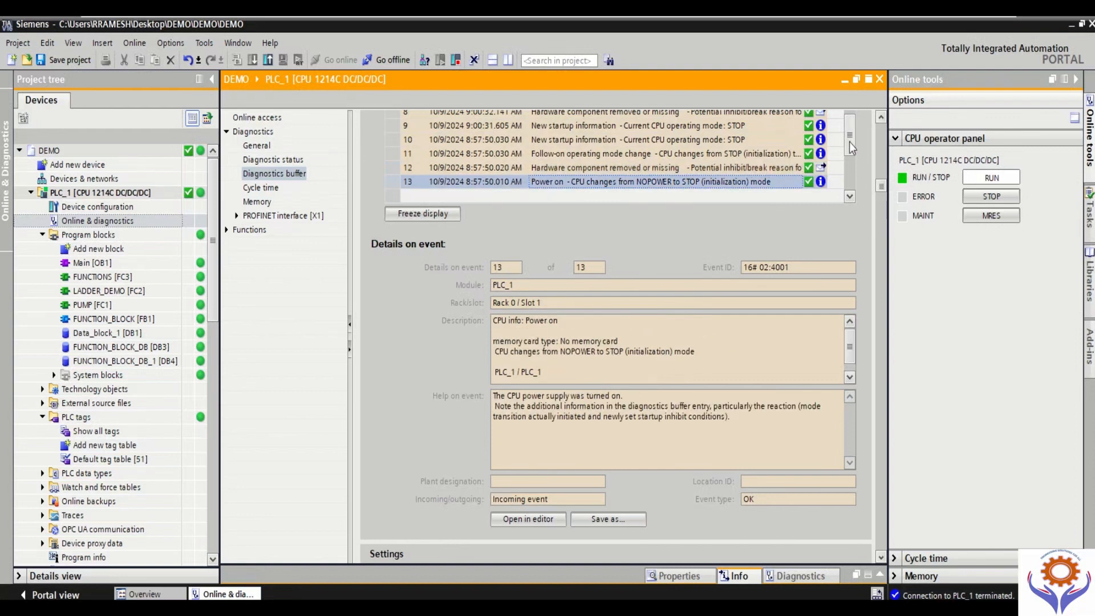
{"action": "left_click_drag", "start_coordinate": [850, 141], "coordinate": [828, 125]}
{"action": "left_click", "coordinate": [618, 113]}
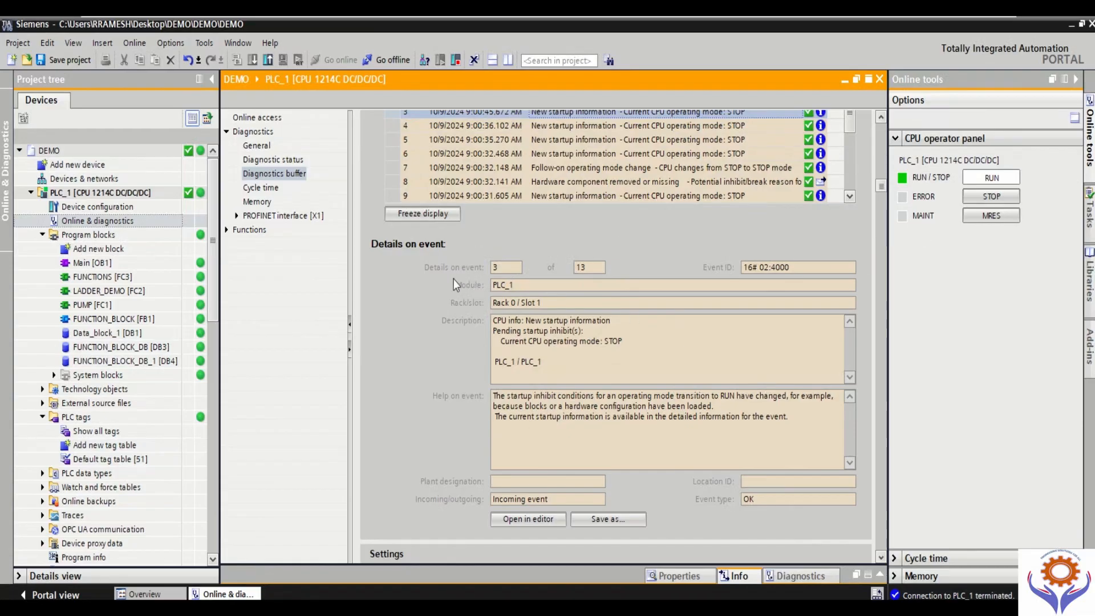
{"action": "left_click", "coordinate": [506, 268]}
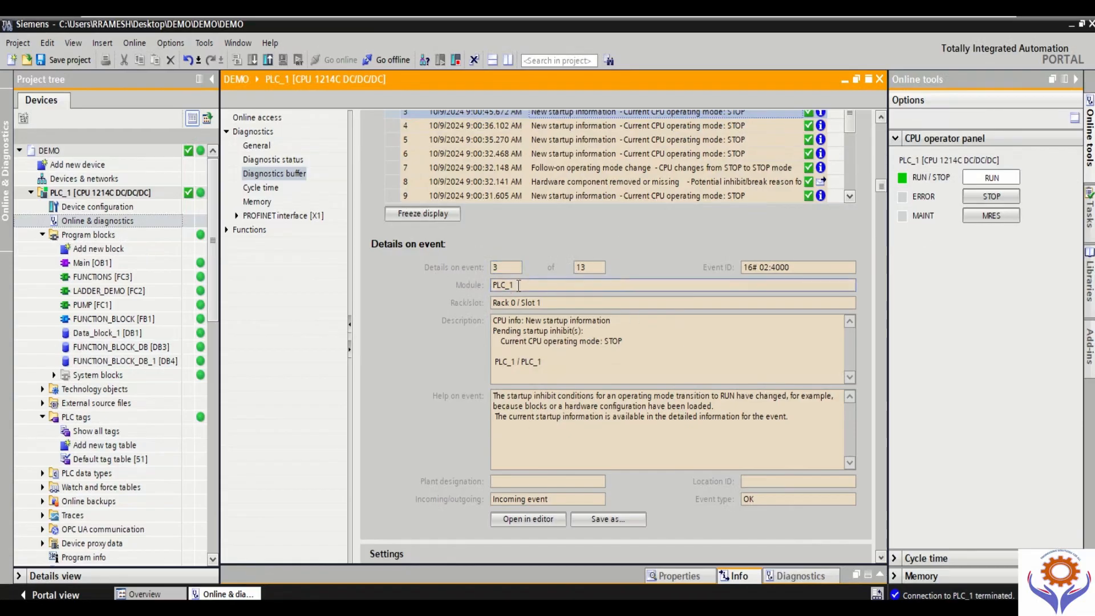
{"action": "left_click", "coordinate": [495, 323]}
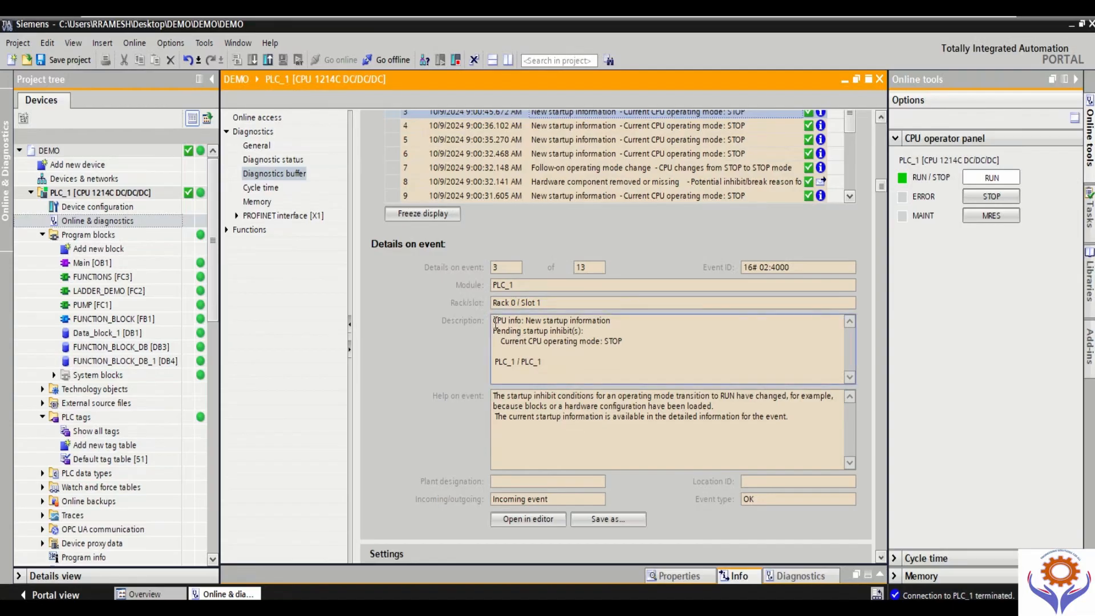
{"action": "left_click_drag", "start_coordinate": [496, 323], "coordinate": [656, 349]}
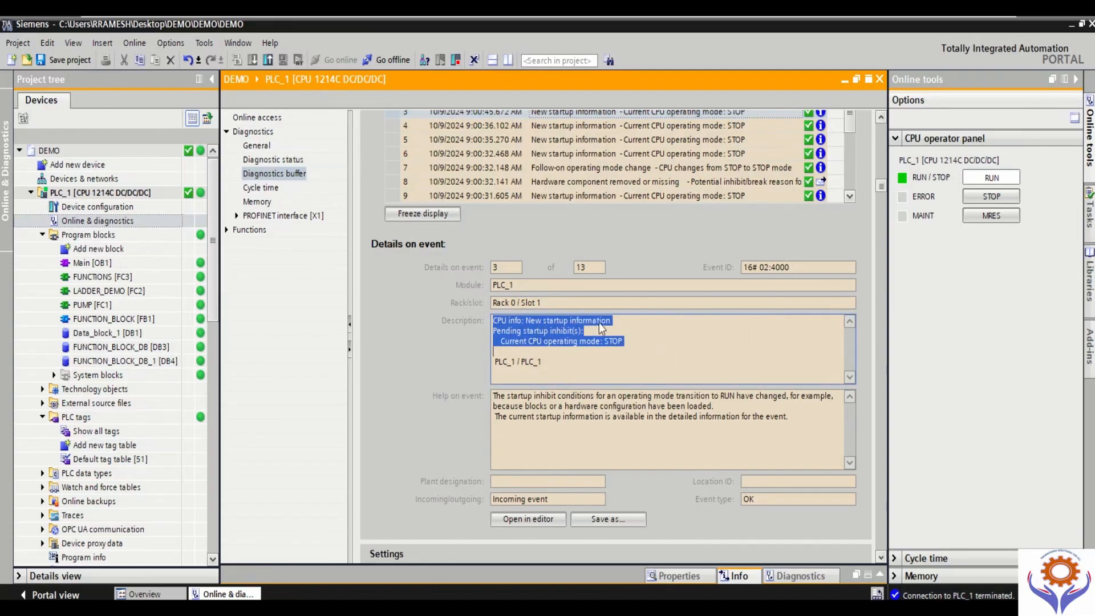
Step: Read the help text for event 3 in the diagnostics buffer's event details, highlighting it passage by passage
{"action": "left_click", "coordinate": [649, 342]}
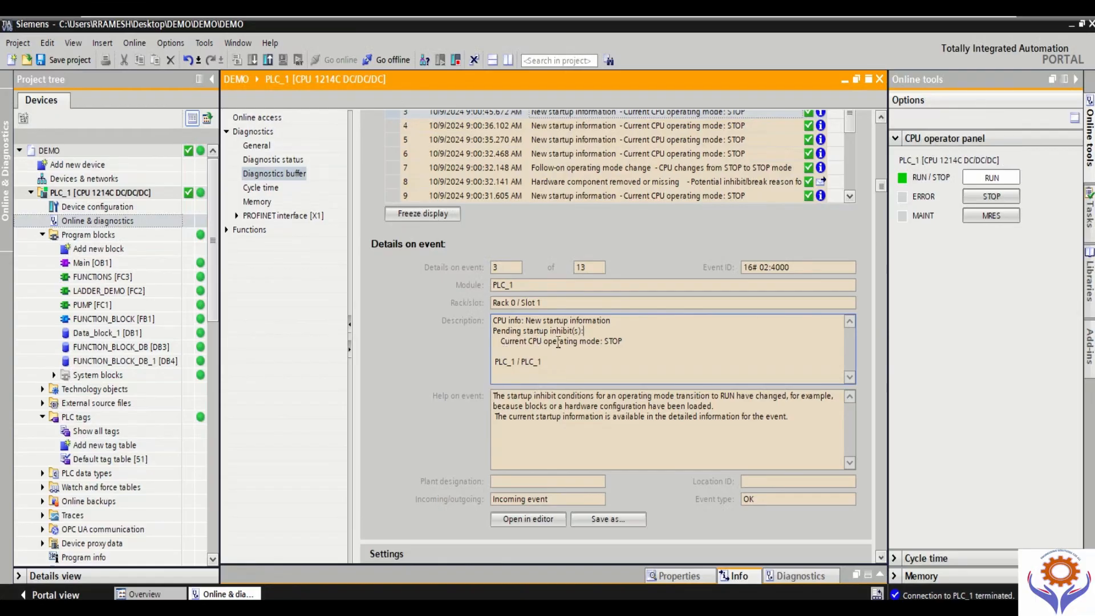
{"action": "left_click", "coordinate": [499, 396]}
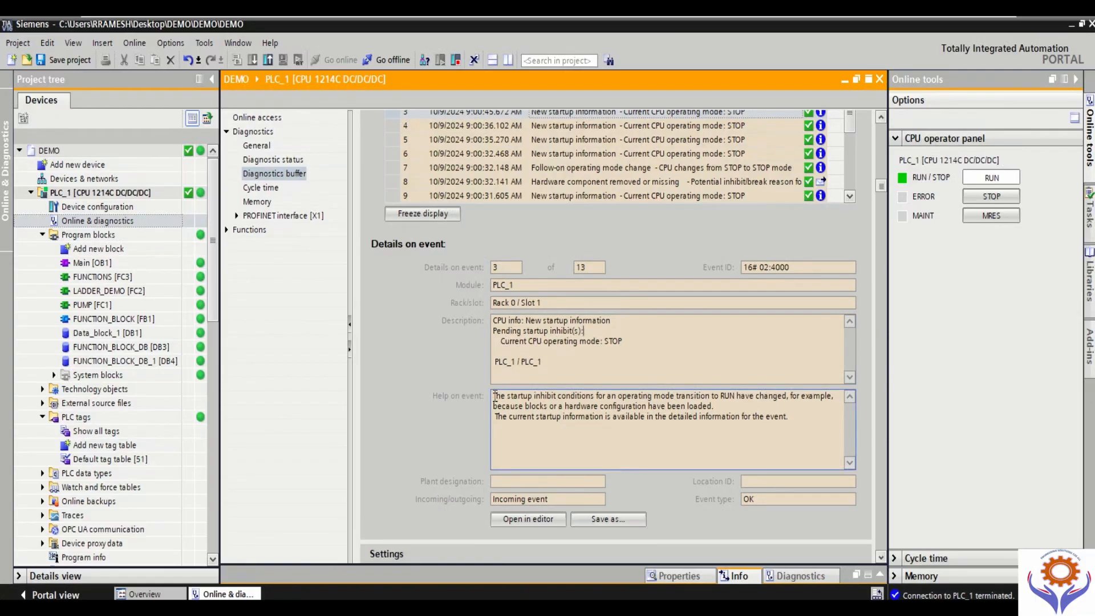
{"action": "left_click_drag", "start_coordinate": [494, 396], "coordinate": [557, 406]}
{"action": "left_click_drag", "start_coordinate": [636, 409], "coordinate": [807, 422]}
{"action": "left_click", "coordinate": [693, 431]}
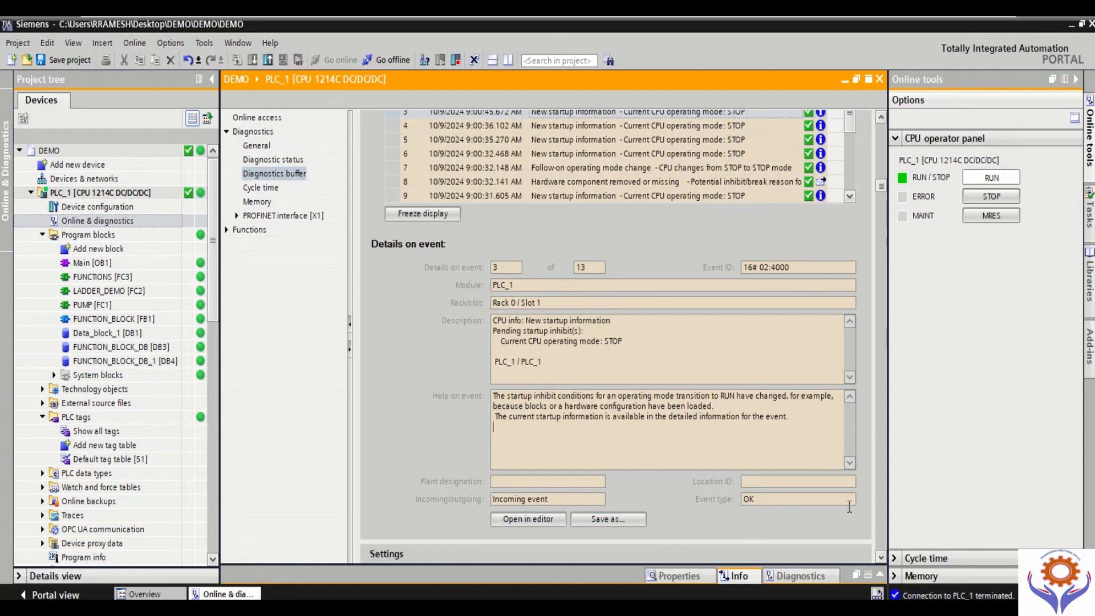
Step: Exclude CPU error and temporary error, CPU operating state and maintenance, and CPU and configuration-internal messages from the events displayed in the diagnostics buffer
{"action": "left_click", "coordinate": [880, 556]}
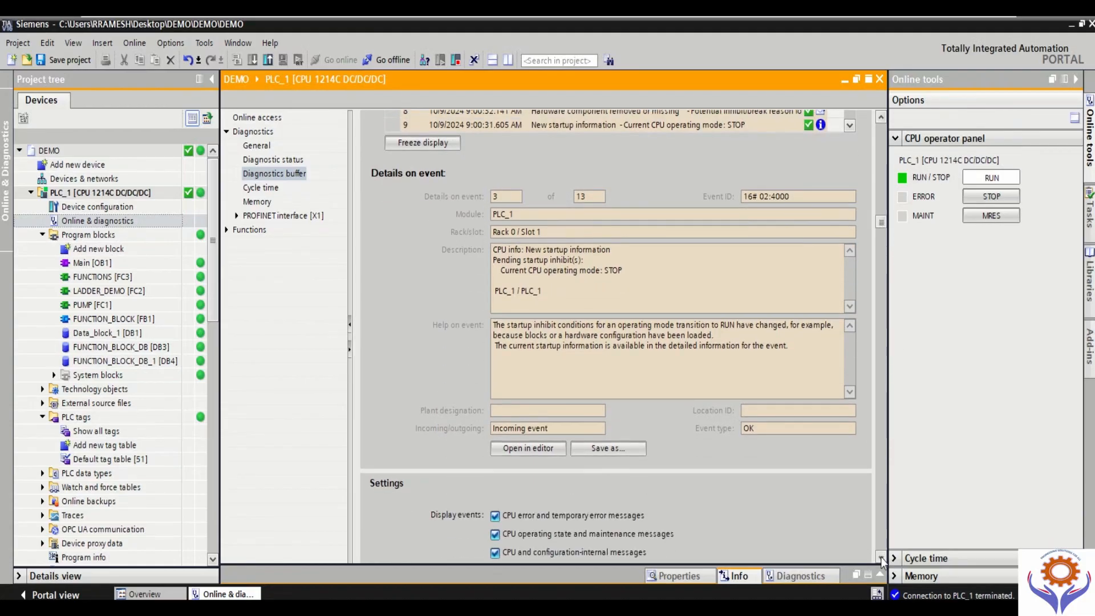
{"action": "left_click", "coordinate": [881, 557]}
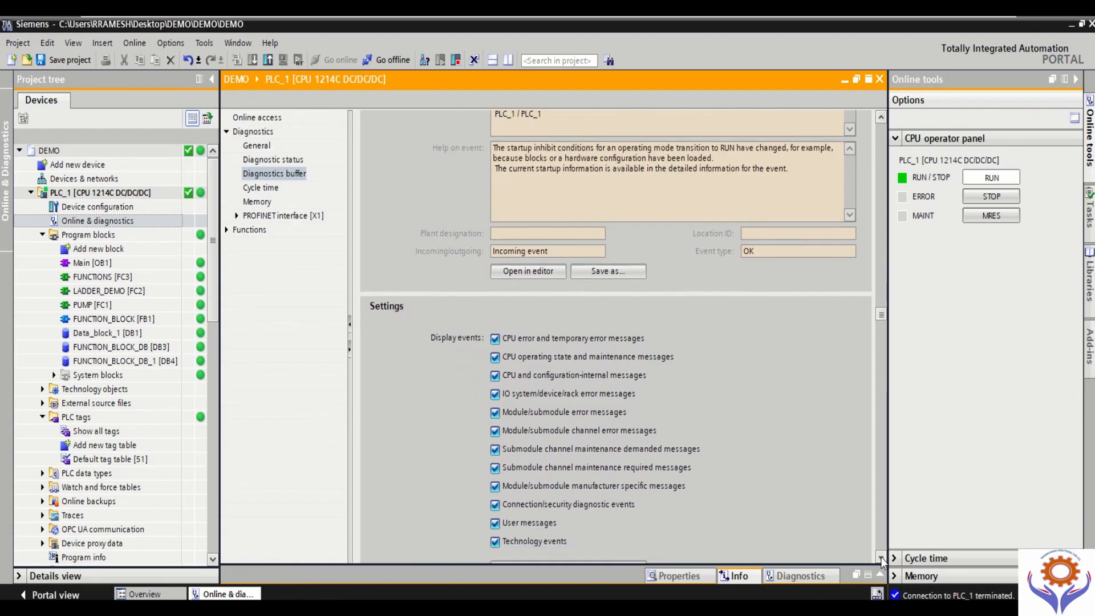
{"action": "left_click", "coordinate": [880, 556]}
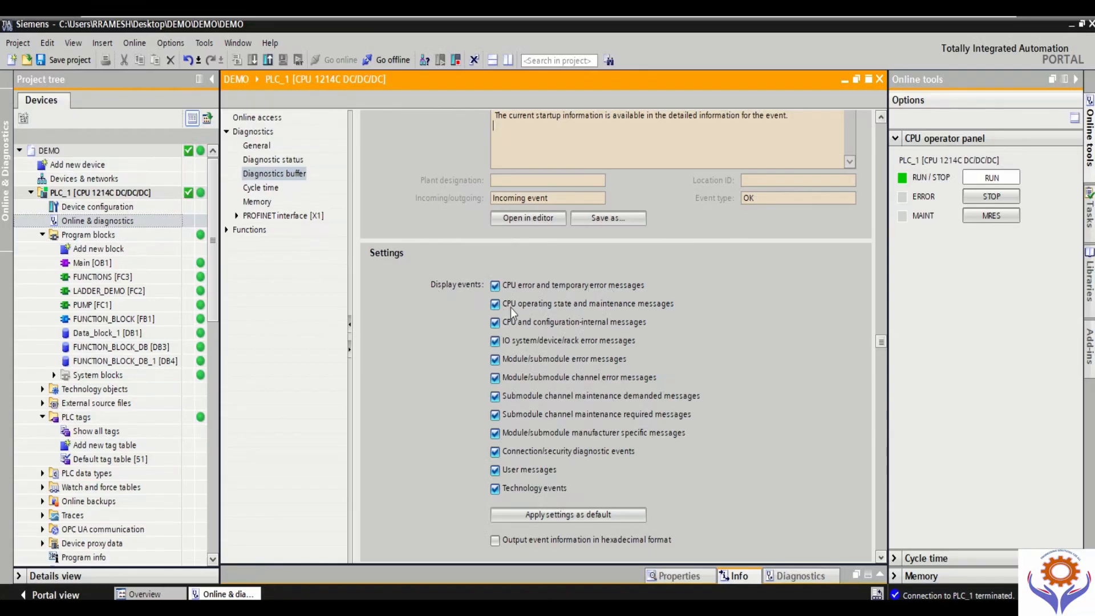
{"action": "left_click", "coordinate": [495, 305]}
{"action": "left_click", "coordinate": [496, 322]}
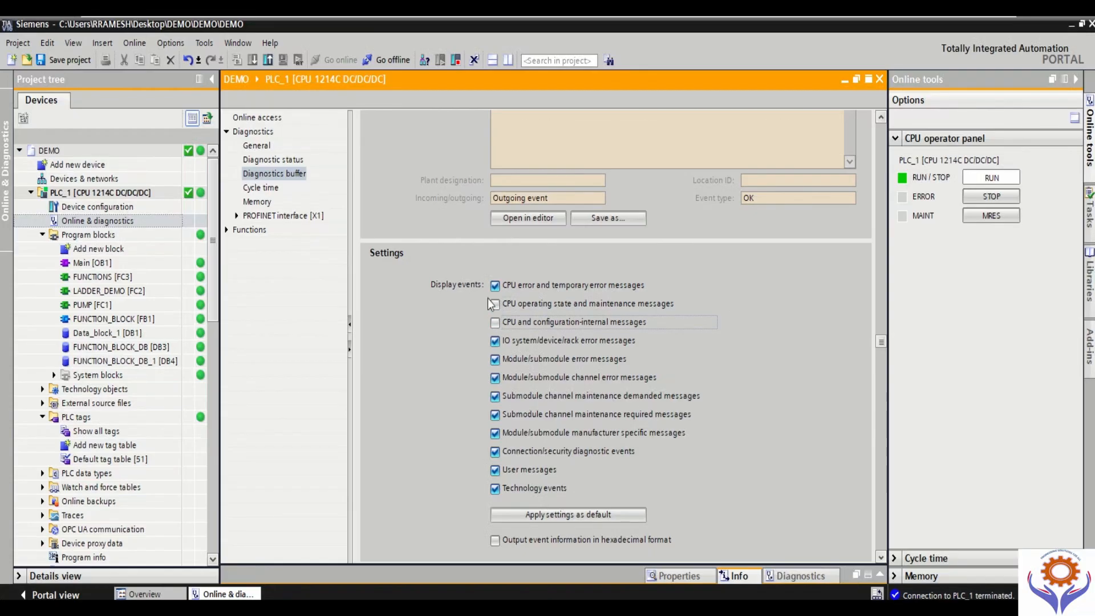
{"action": "left_click", "coordinate": [495, 286]}
Step: Review the filtered diagnostics buffer event list and the details of its selected event
{"action": "left_click", "coordinate": [881, 116]}
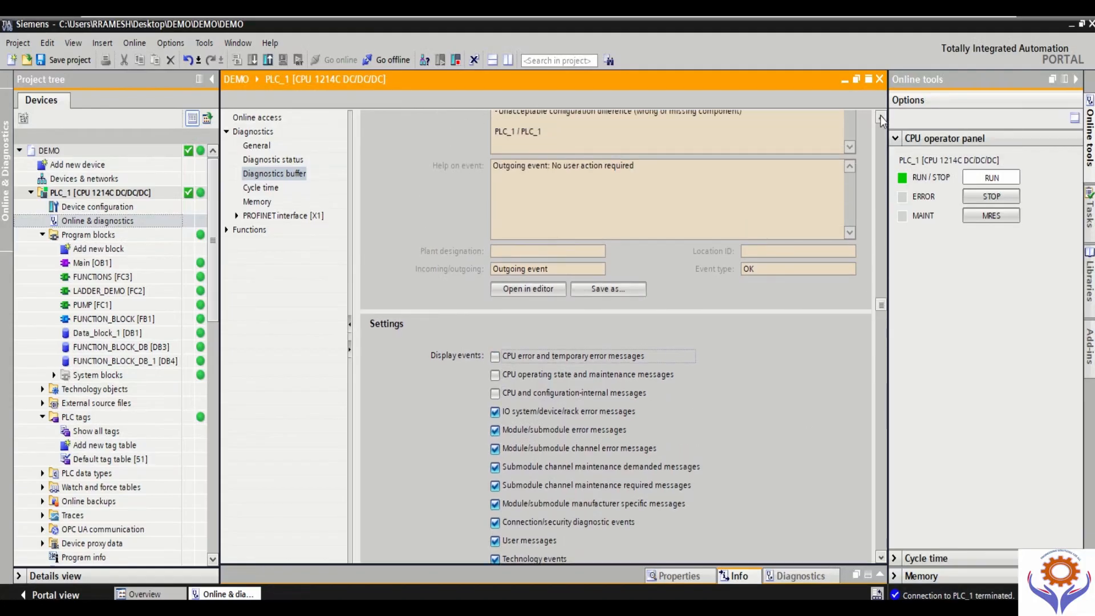
{"action": "left_click", "coordinate": [881, 115]}
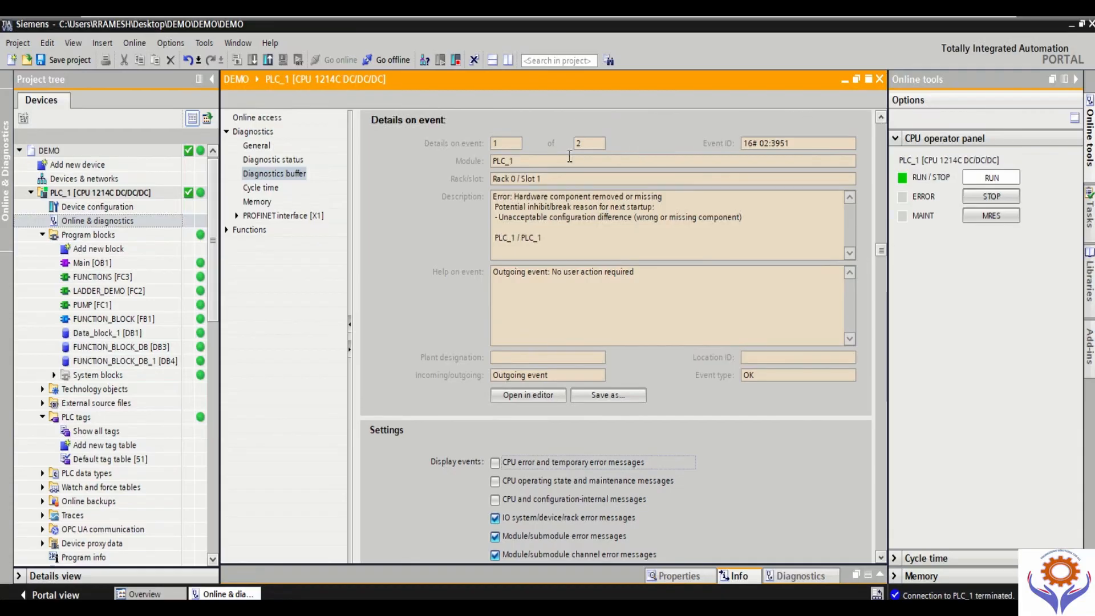
{"action": "scroll", "coordinate": [883, 181], "scroll_direction": "up", "scroll_amount": 1}
{"action": "scroll", "coordinate": [883, 181], "scroll_direction": "up", "scroll_amount": 3}
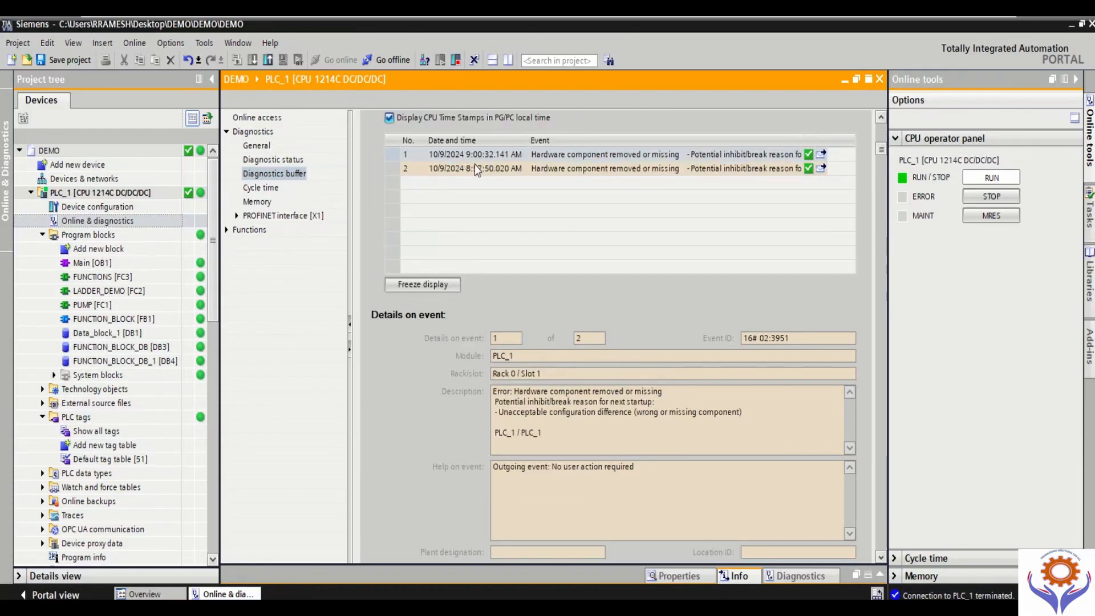
Step: Include the CPU and configuration-internal, CPU operating state and maintenance, and CPU error and temporary error messages in the displayed events again
{"action": "scroll", "coordinate": [881, 152], "scroll_direction": "down", "scroll_amount": 3}
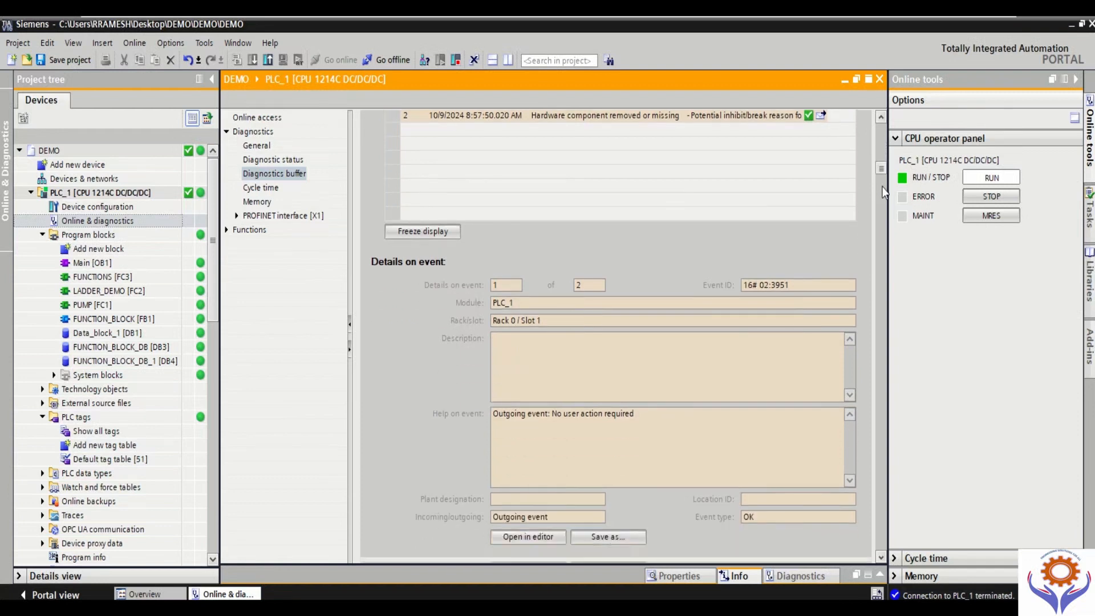
{"action": "scroll", "coordinate": [884, 227], "scroll_direction": "down", "scroll_amount": 5}
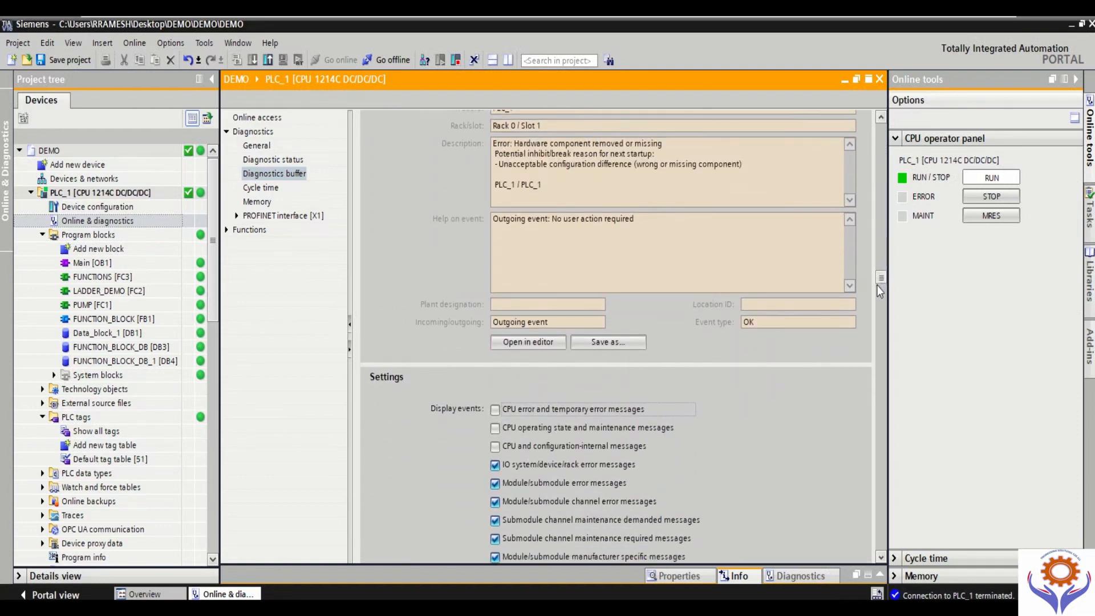
{"action": "scroll", "coordinate": [867, 328], "scroll_direction": "down", "scroll_amount": 1}
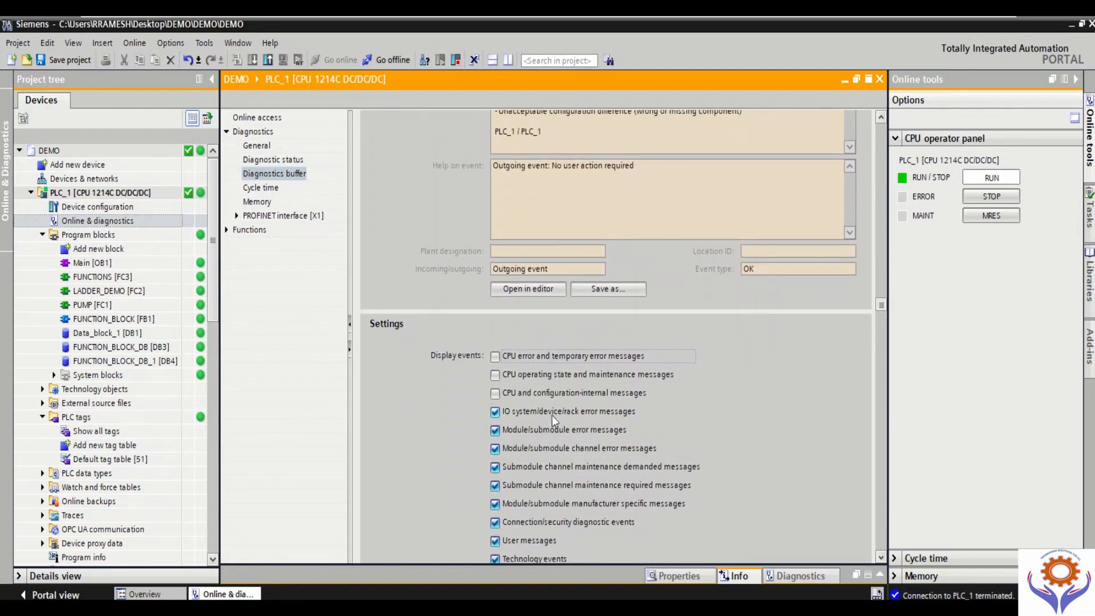
{"action": "left_click", "coordinate": [495, 393]}
{"action": "left_click", "coordinate": [495, 375]}
{"action": "left_click", "coordinate": [495, 356]}
Step: Output event information in hexadecimal format, review event 8's description and the event list, and switch the hexadecimal format off again
{"action": "left_click_drag", "start_coordinate": [881, 305], "coordinate": [878, 375]}
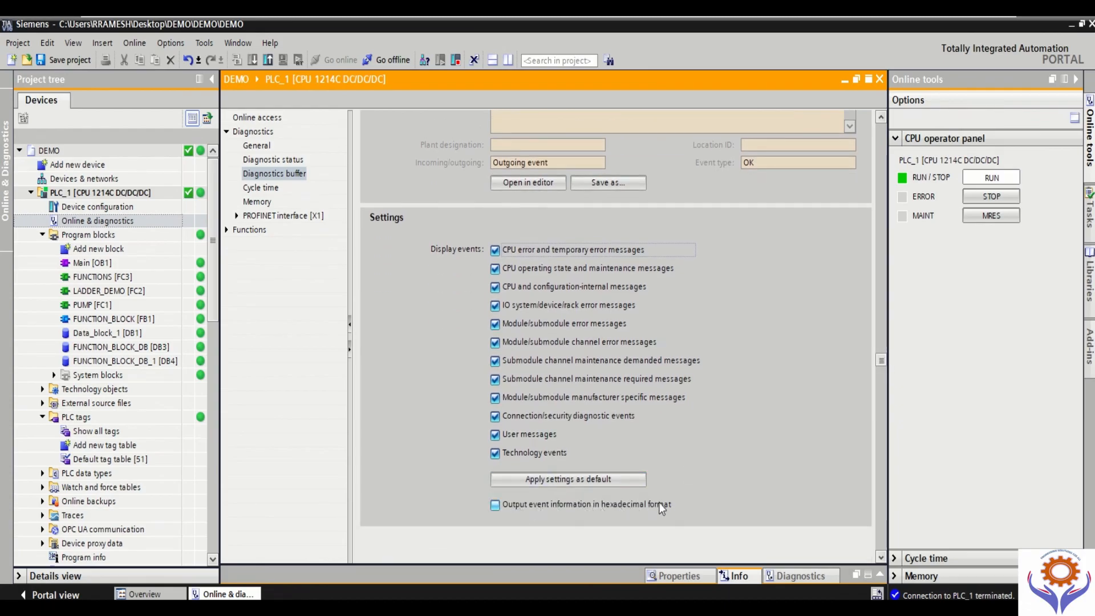
{"action": "left_click", "coordinate": [495, 506]}
{"action": "left_click_drag", "start_coordinate": [883, 362], "coordinate": [888, 237]}
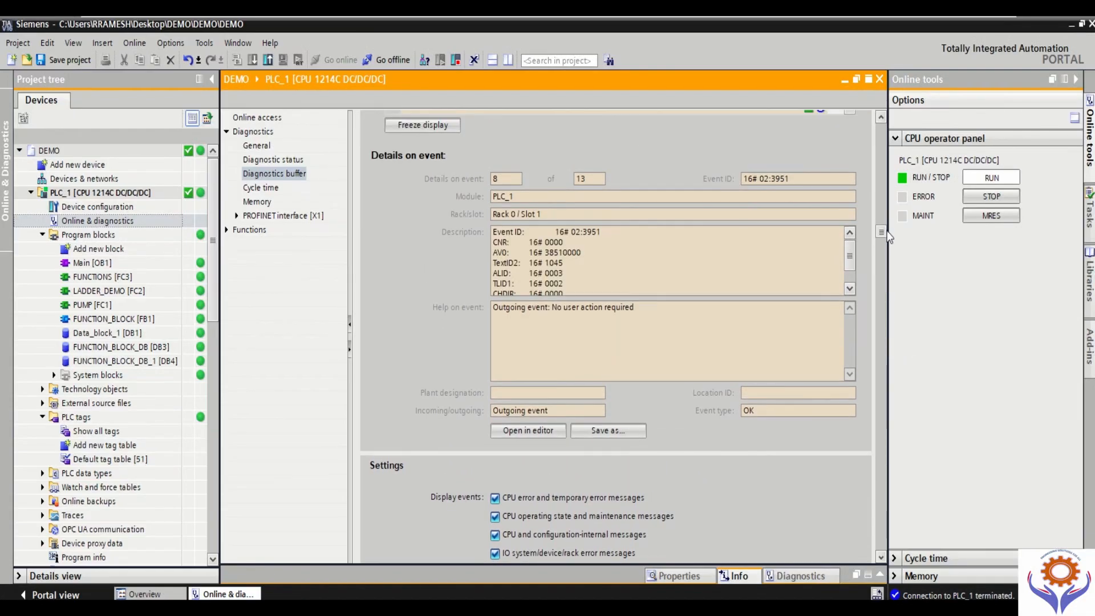
{"action": "left_click", "coordinate": [500, 242]}
{"action": "left_click_drag", "start_coordinate": [500, 243], "coordinate": [864, 318]}
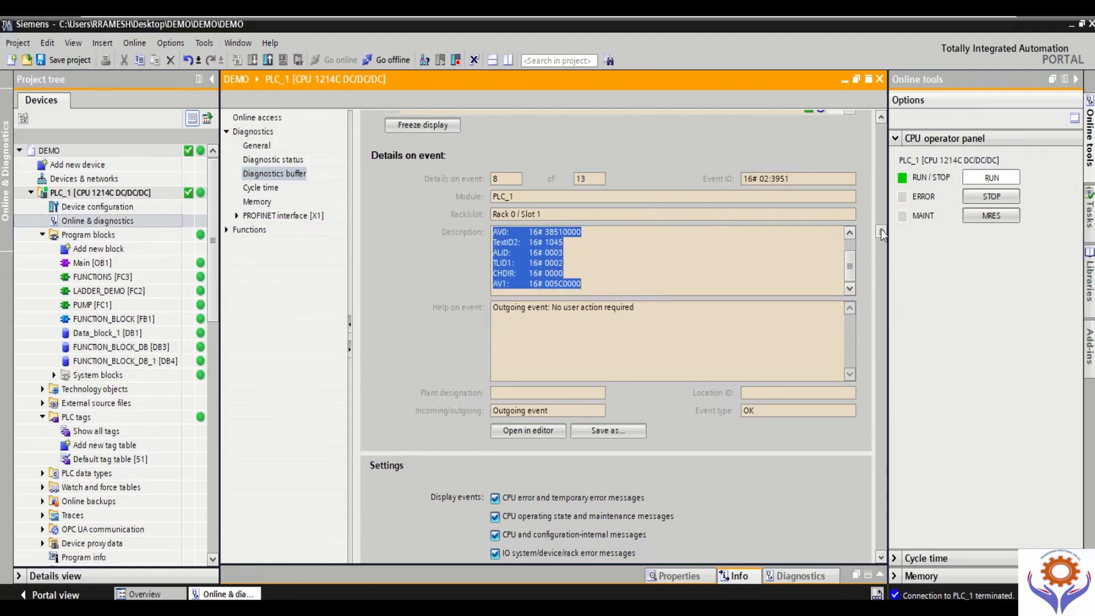
{"action": "left_click_drag", "start_coordinate": [880, 234], "coordinate": [886, 127]}
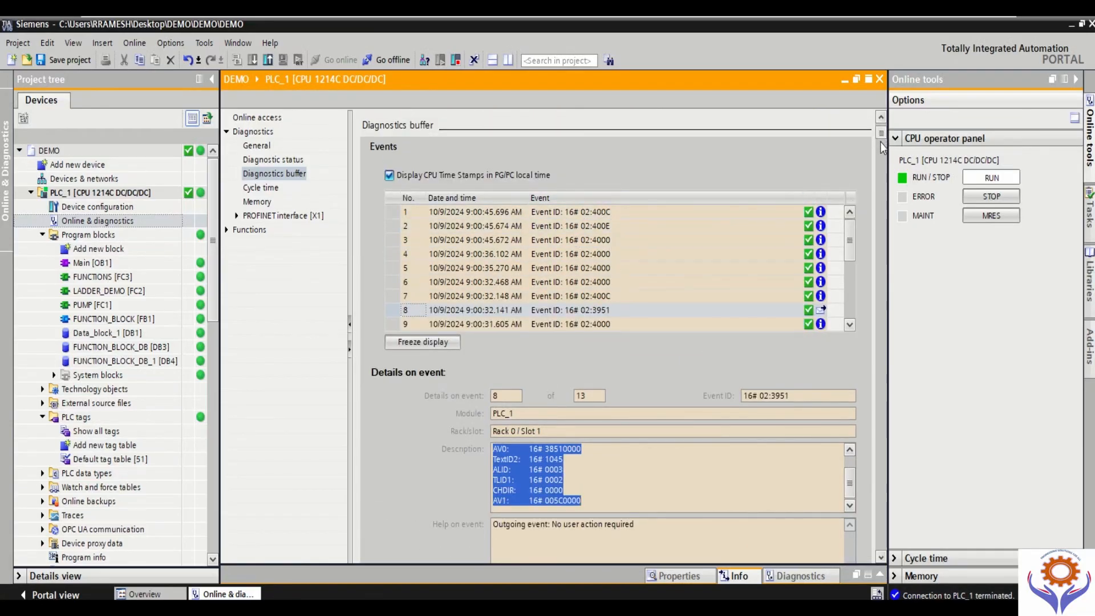
{"action": "left_click_drag", "start_coordinate": [881, 142], "coordinate": [893, 365]}
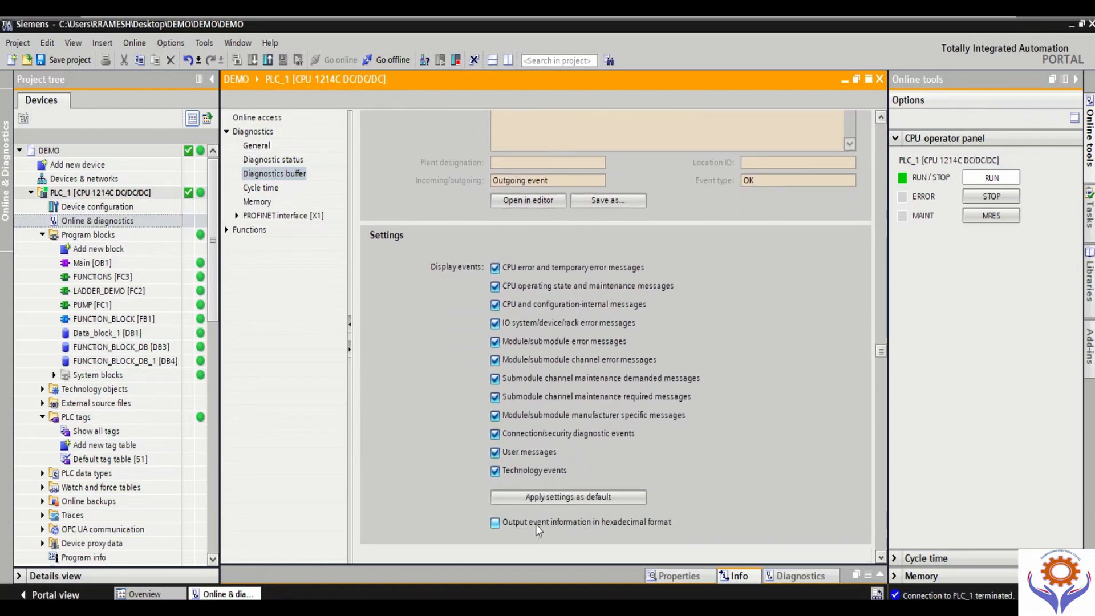
{"action": "left_click_drag", "start_coordinate": [882, 351], "coordinate": [881, 318]}
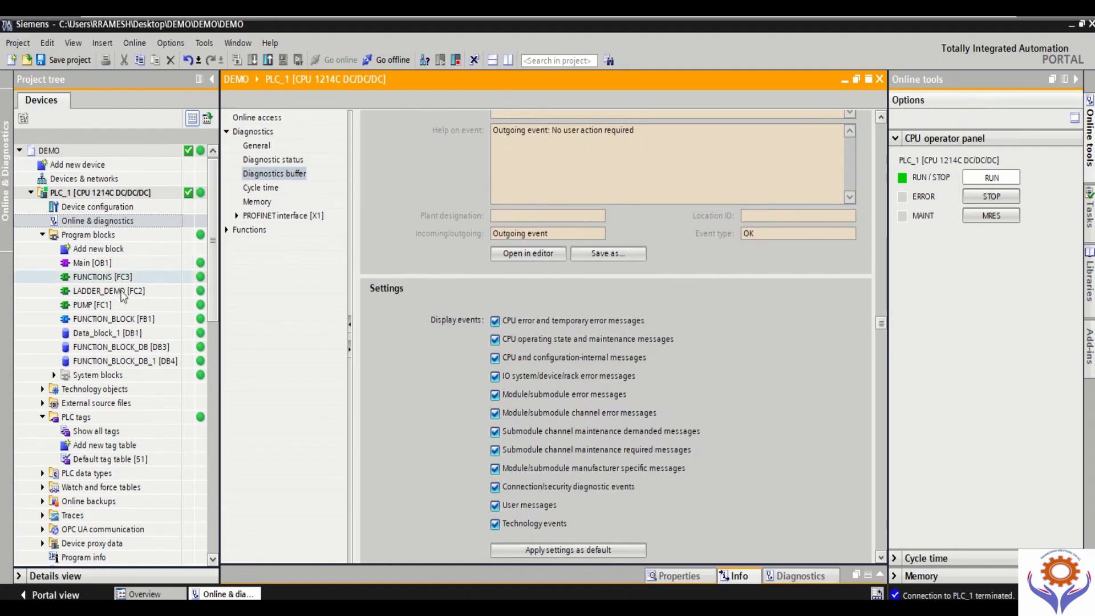
Step: Examine PLC_1's Cycle time diagnostics, highlighting the cycle monitoring time among the set cycle times
{"action": "left_click", "coordinate": [301, 192]}
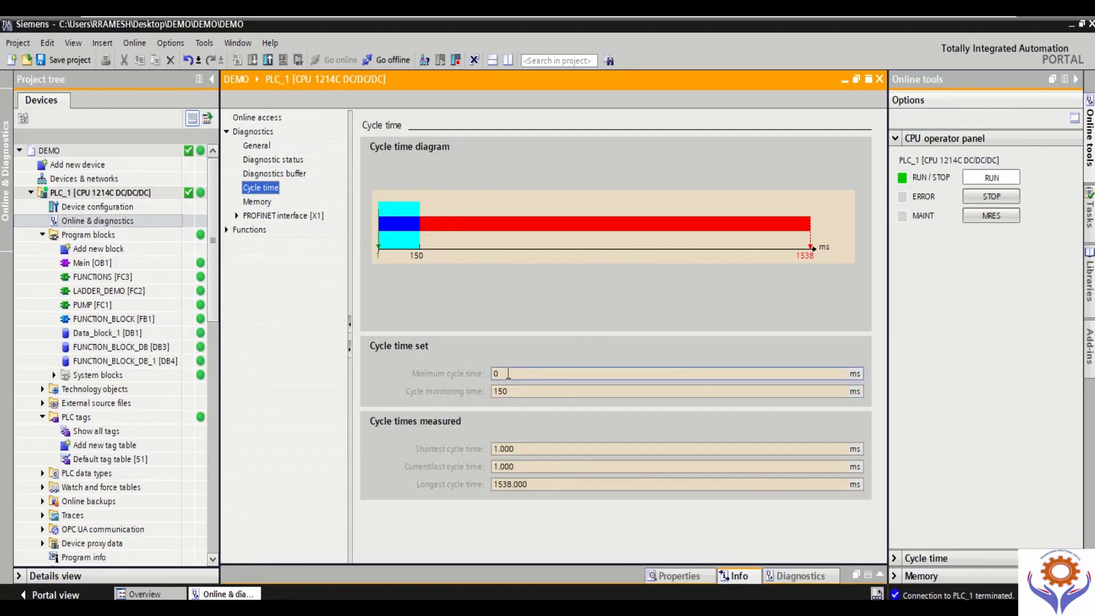
{"action": "double_click", "coordinate": [496, 392]}
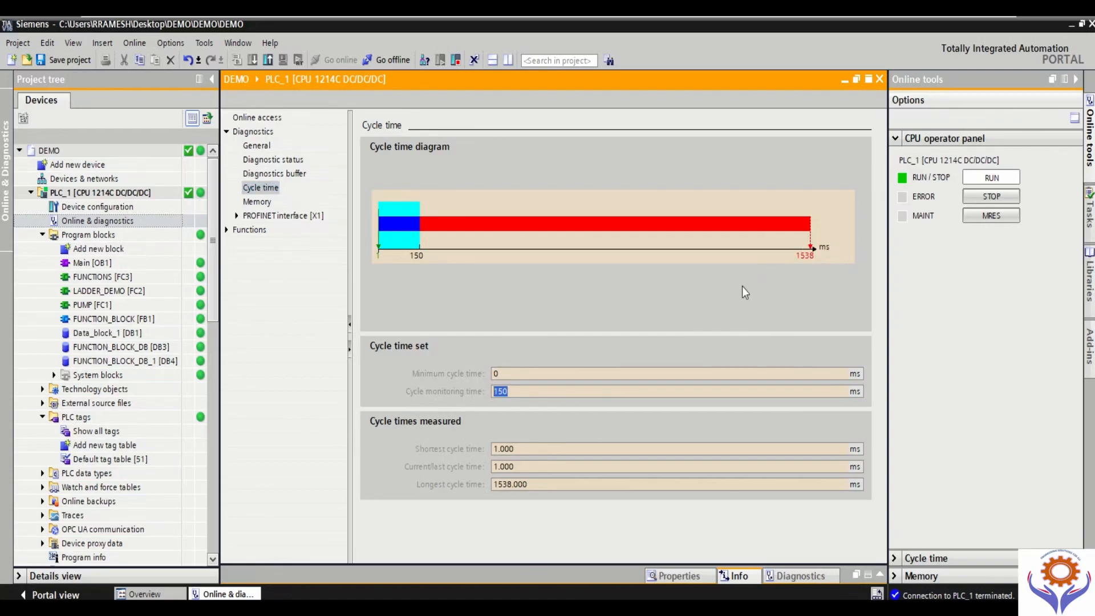
{"action": "left_click", "coordinate": [531, 393]}
{"action": "left_click_drag", "start_coordinate": [514, 393], "coordinate": [493, 393]}
{"action": "left_click", "coordinate": [533, 391]}
{"action": "double_click", "coordinate": [534, 394]}
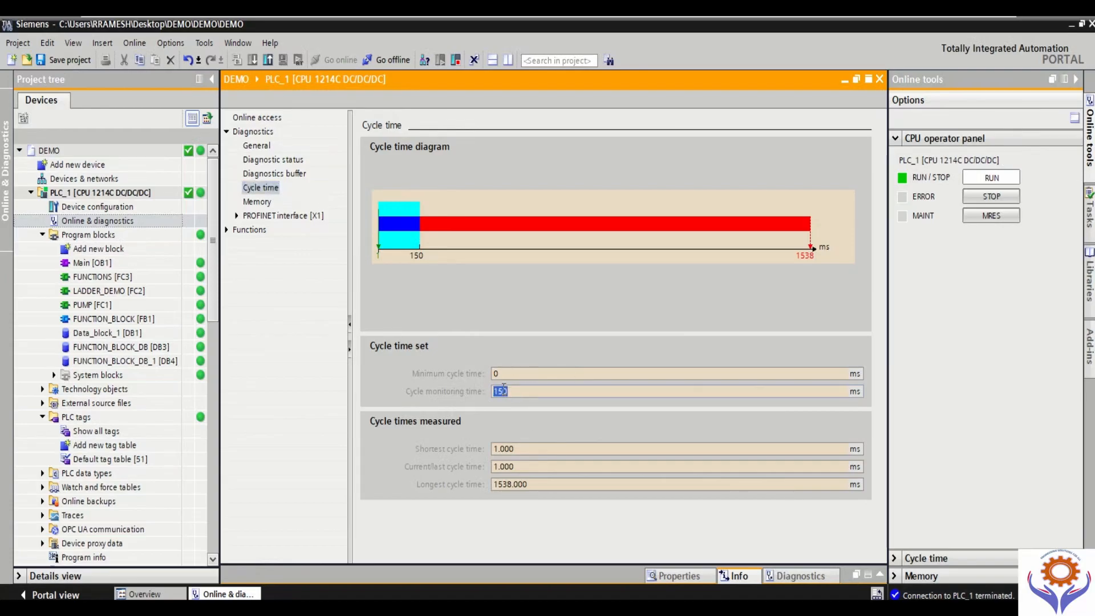
Step: Open PLC_1's device configuration and show the CPU's properties in an enlarged inspector area
{"action": "double_click", "coordinate": [100, 208]}
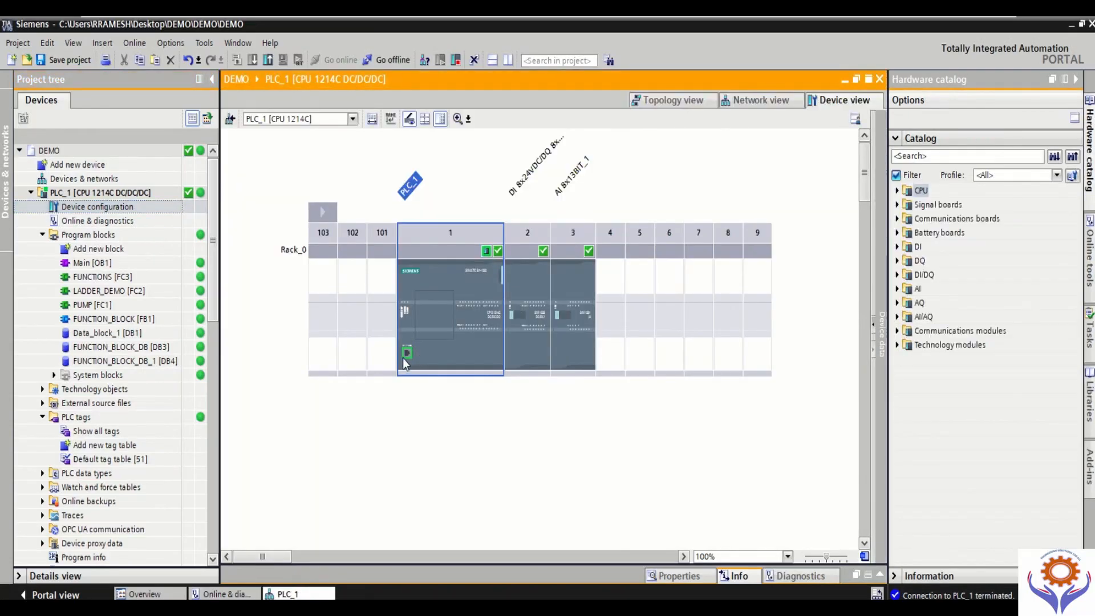
{"action": "left_click", "coordinate": [442, 292]}
{"action": "left_click", "coordinate": [684, 576]}
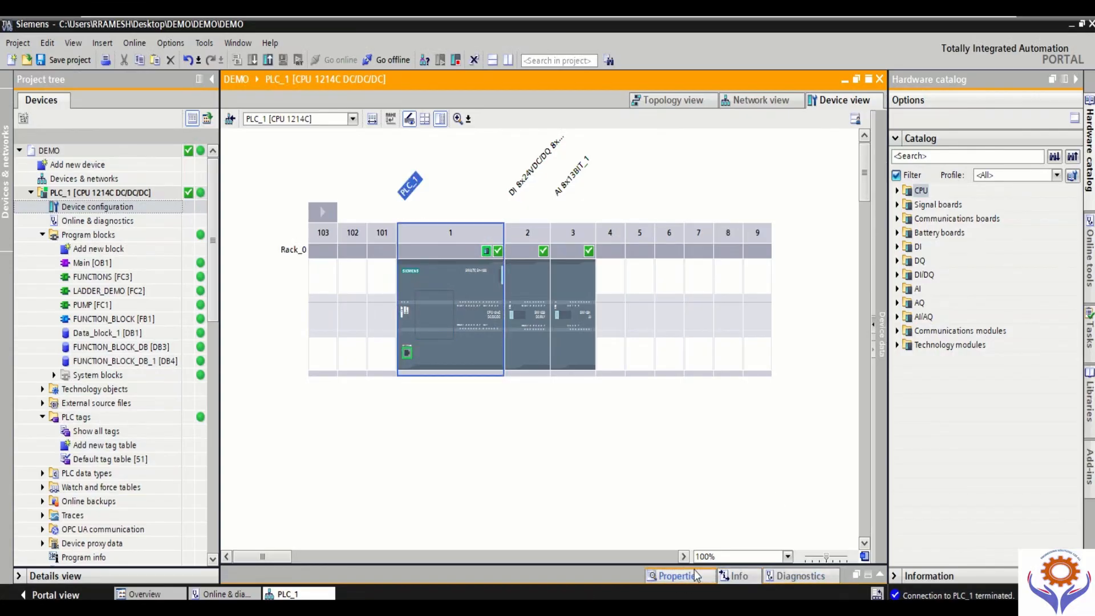
{"action": "left_click", "coordinate": [695, 531]}
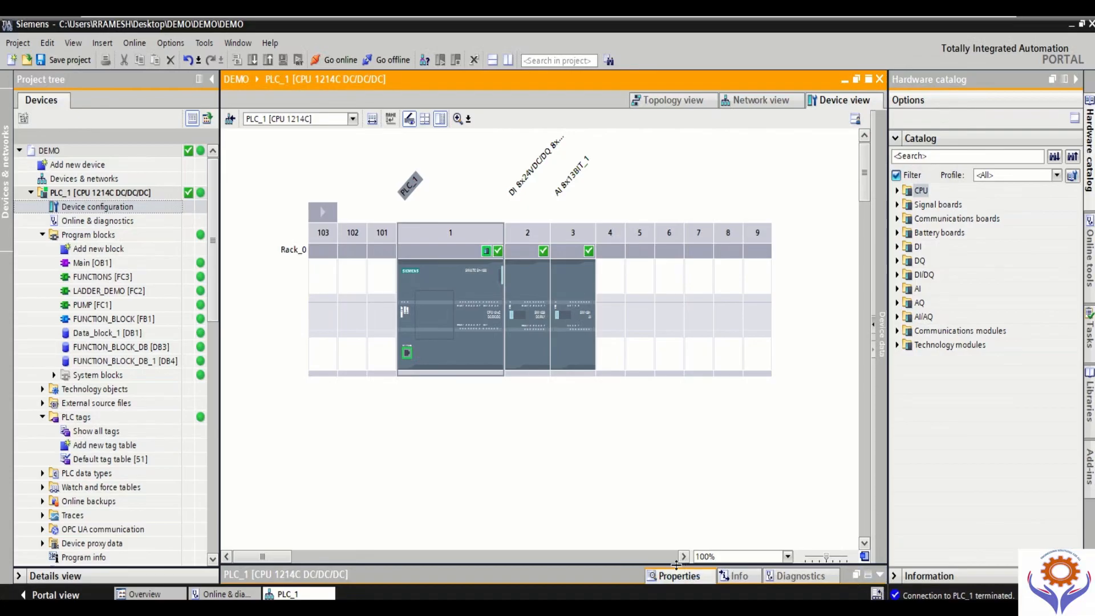
{"action": "left_click_drag", "start_coordinate": [679, 566], "coordinate": [691, 418]}
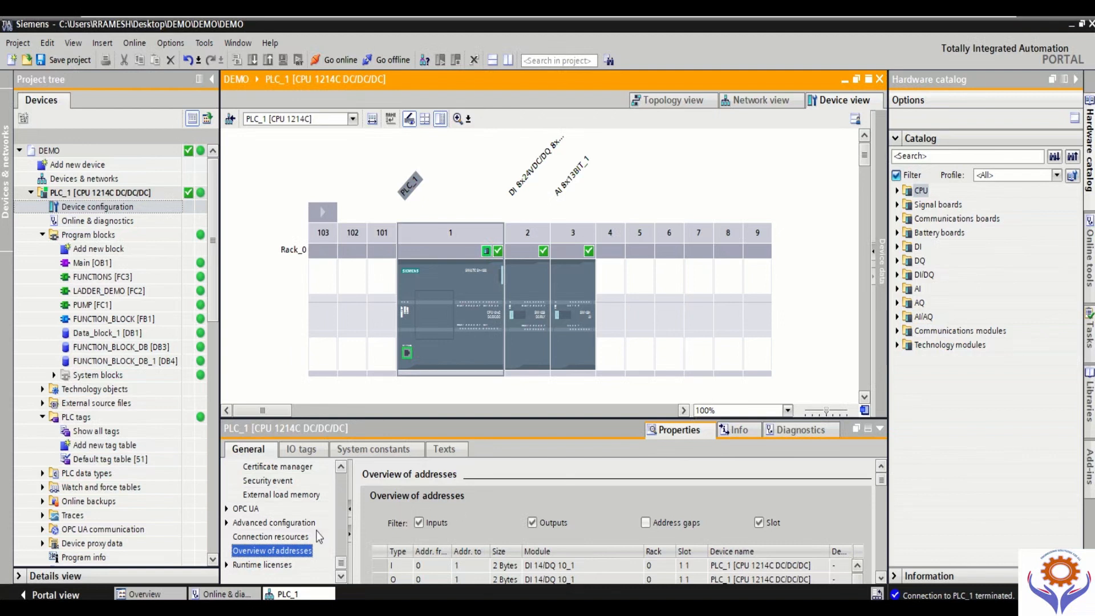
Step: Find the Cycle settings in PLC_1's general properties and highlight the cycle monitoring time
{"action": "left_click_drag", "start_coordinate": [341, 563], "coordinate": [341, 469]}
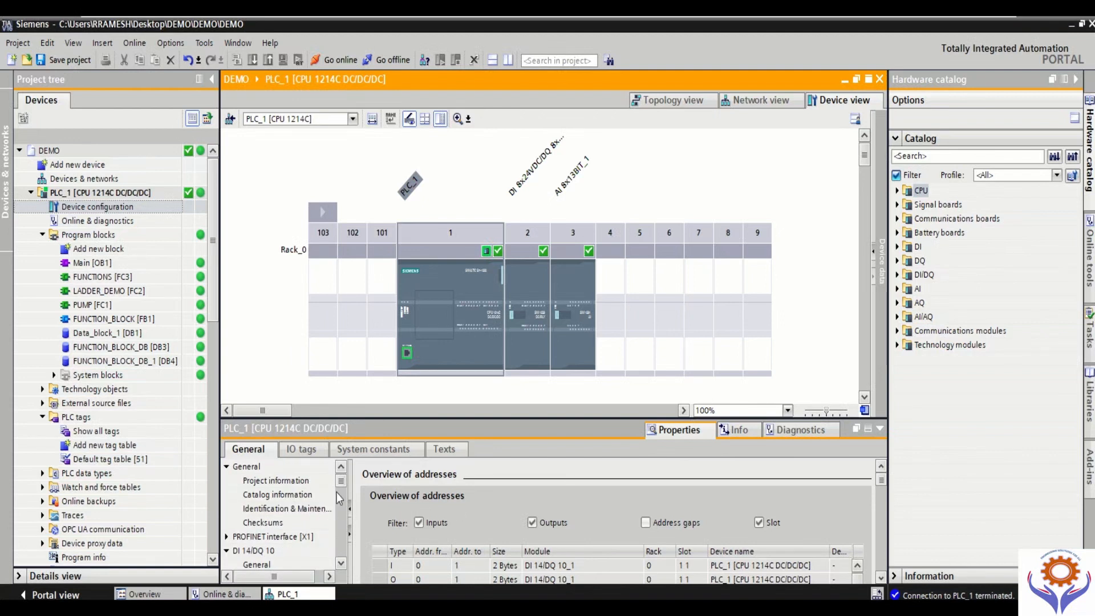
{"action": "scroll", "coordinate": [339, 487], "scroll_direction": "down", "scroll_amount": 6}
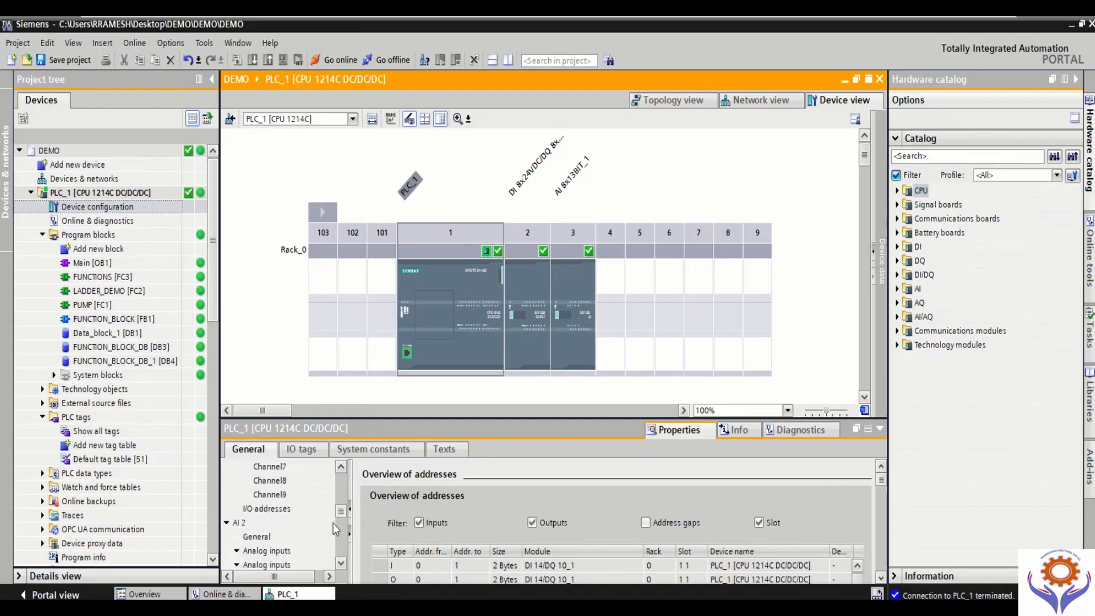
{"action": "scroll", "coordinate": [333, 523], "scroll_direction": "down", "scroll_amount": 10}
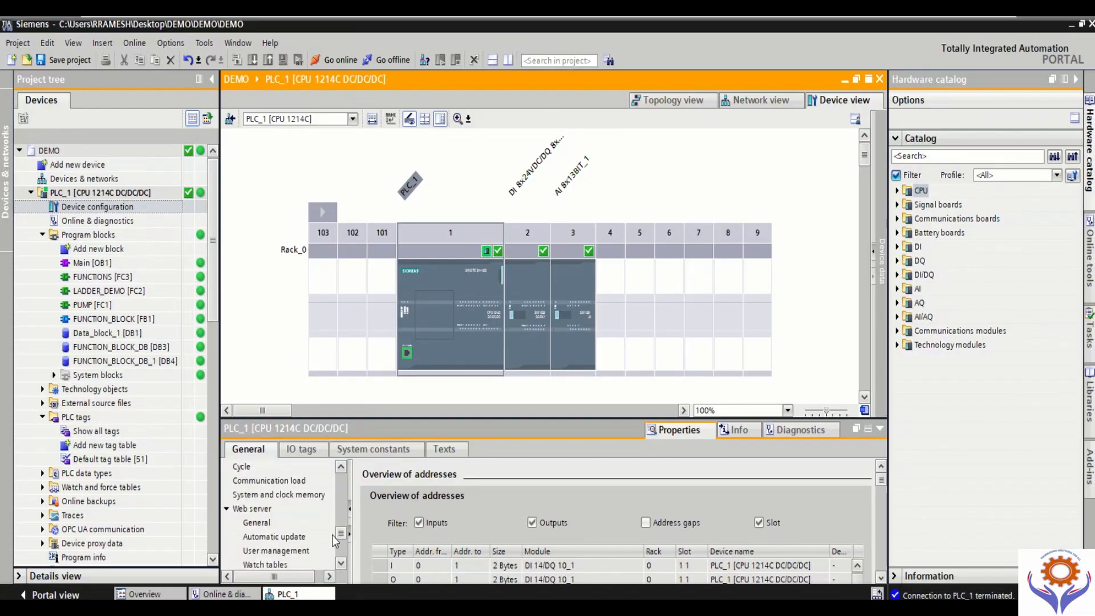
{"action": "left_click", "coordinate": [242, 466]}
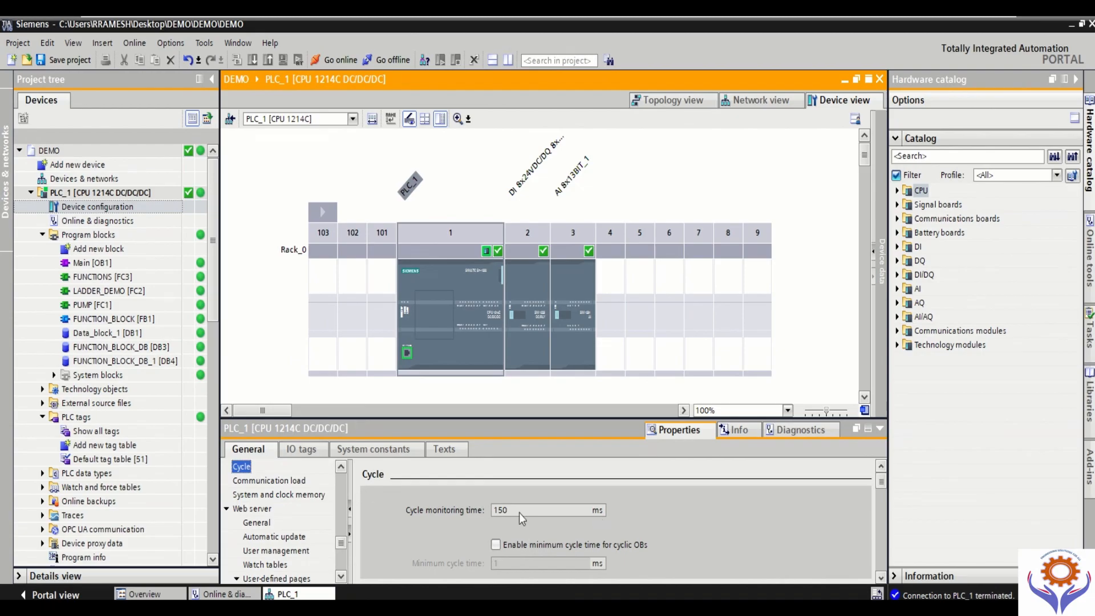
{"action": "double_click", "coordinate": [508, 511]}
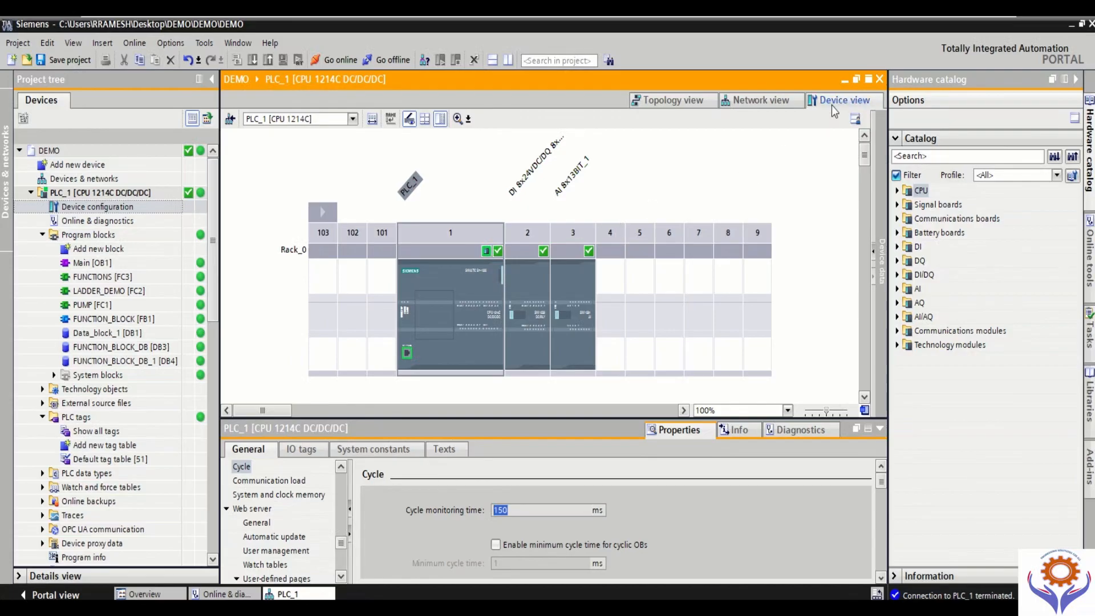
Step: Return to PLC_1's online diagnostics with the properties collapsed, and view the Memory and PROFINET interface [X1] pages
{"action": "left_click", "coordinate": [843, 80]}
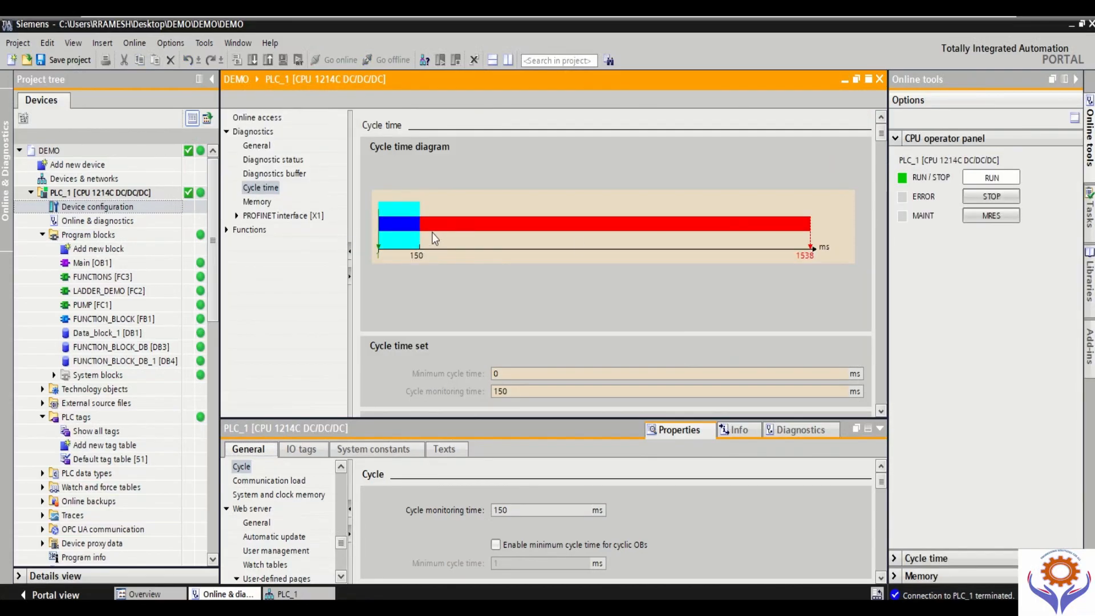
{"action": "left_click", "coordinate": [880, 430]}
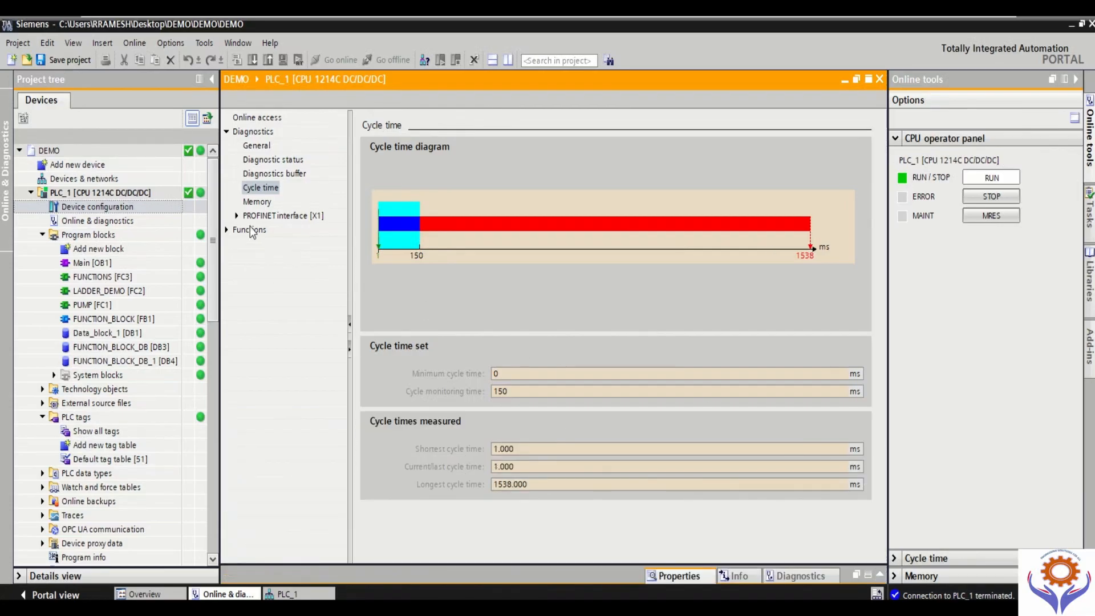
{"action": "left_click", "coordinate": [265, 201]}
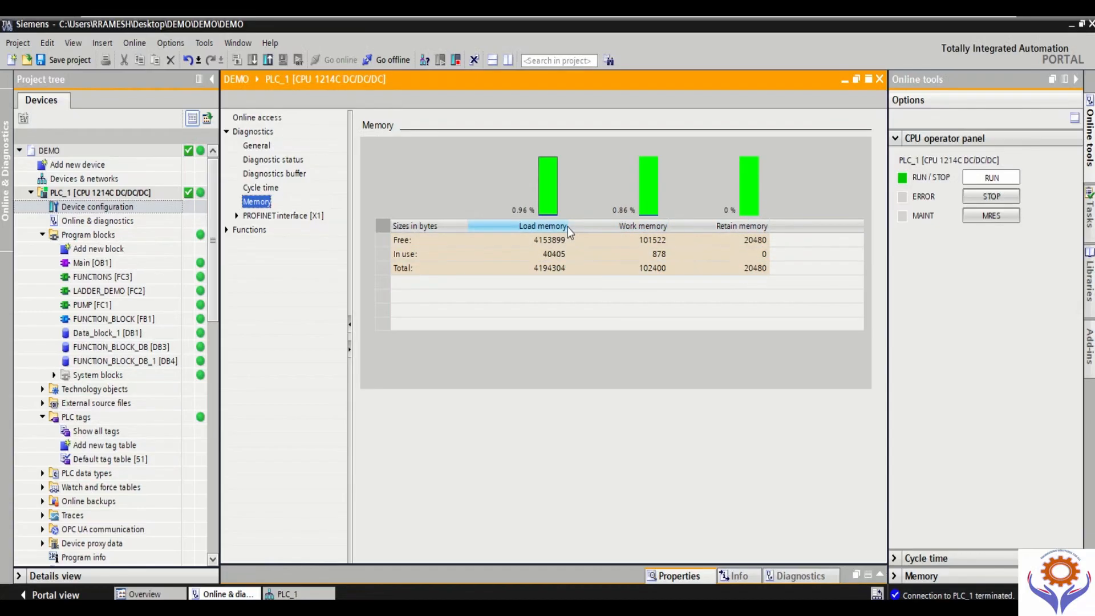
{"action": "left_click", "coordinate": [251, 217]}
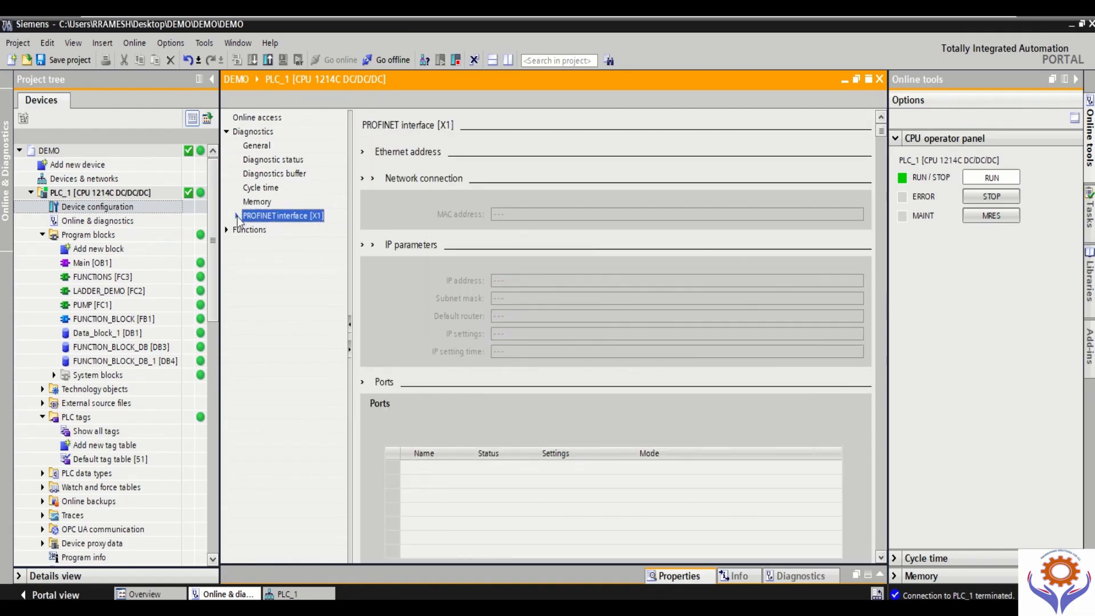
Step: Examine PLC_1's PROFINET interface [X1] diagnostics, including Ethernet address, network connection, IP parameters, ports and communication diagnostics
{"action": "left_click", "coordinate": [237, 217]}
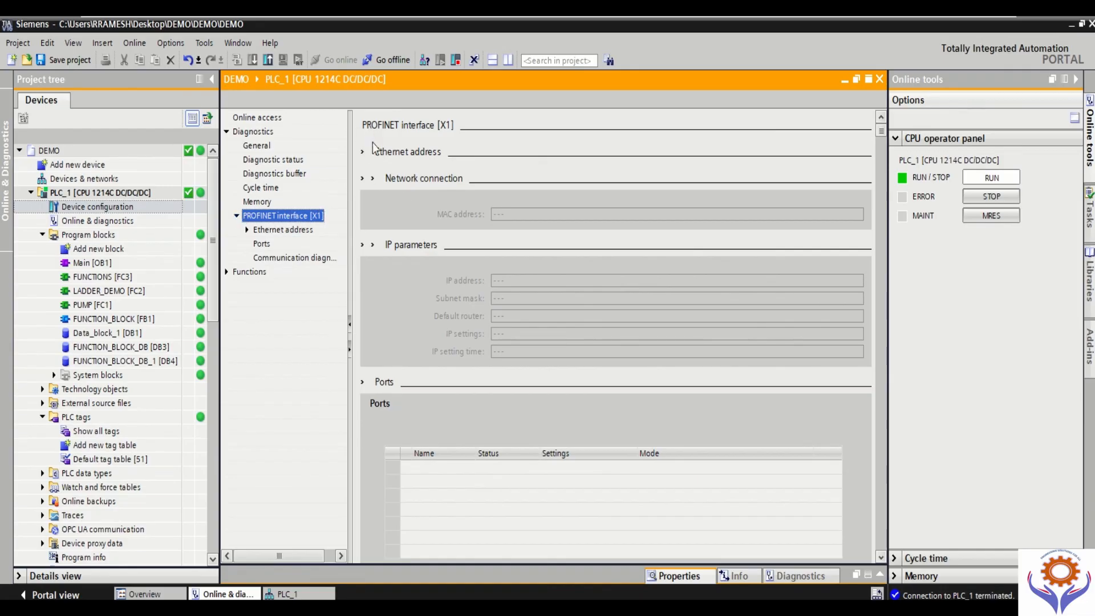
{"action": "left_click", "coordinate": [247, 230]}
{"action": "left_click", "coordinate": [295, 242]}
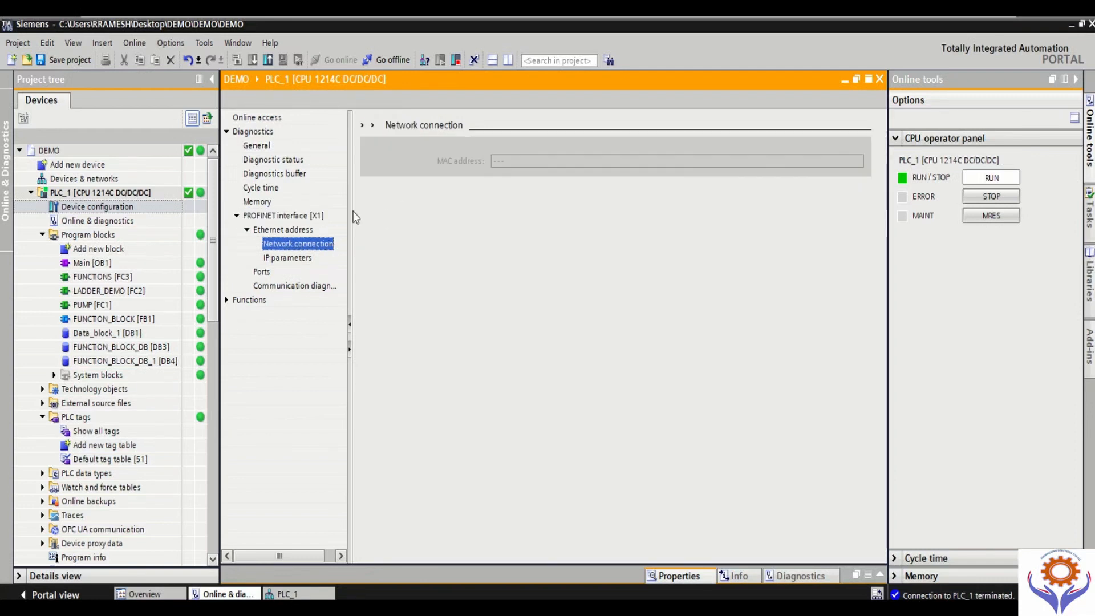
{"action": "left_click", "coordinate": [281, 230]}
{"action": "left_click", "coordinate": [289, 216]}
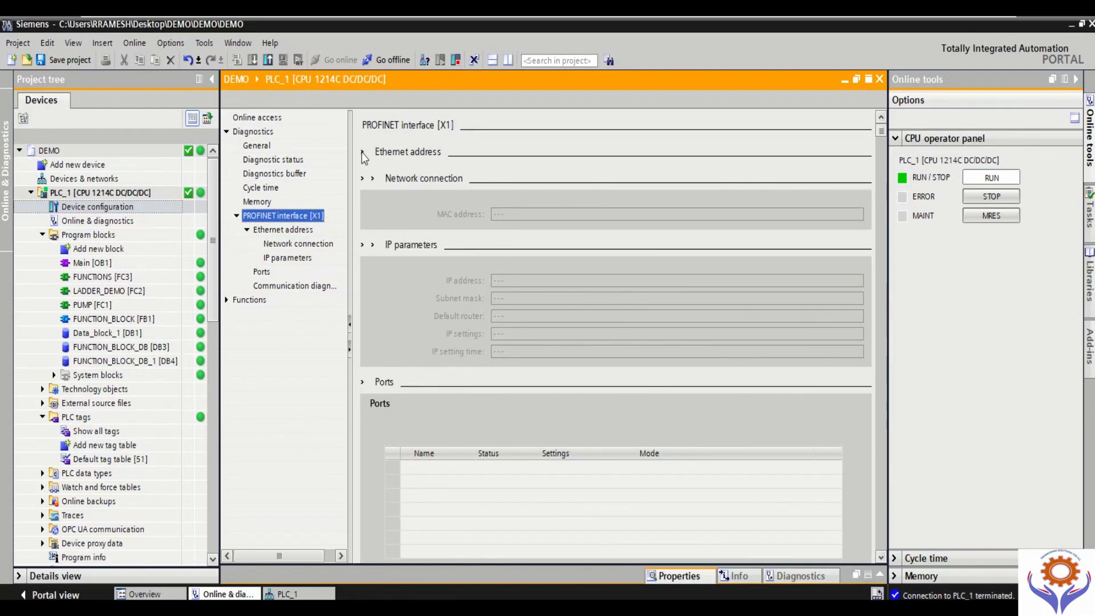
{"action": "left_click", "coordinate": [286, 232]}
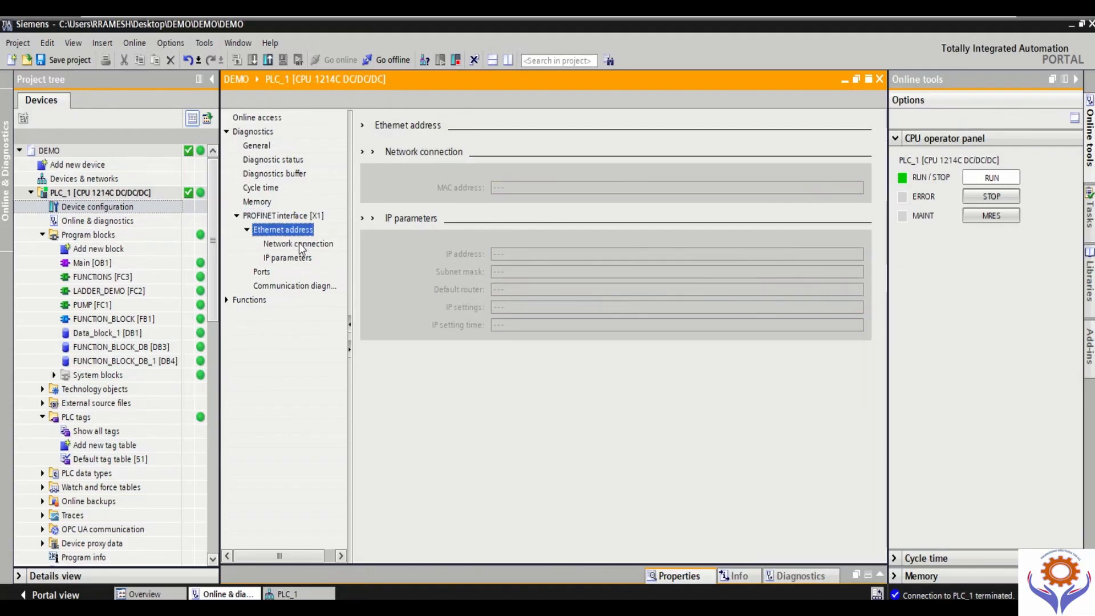
{"action": "left_click", "coordinate": [299, 244]}
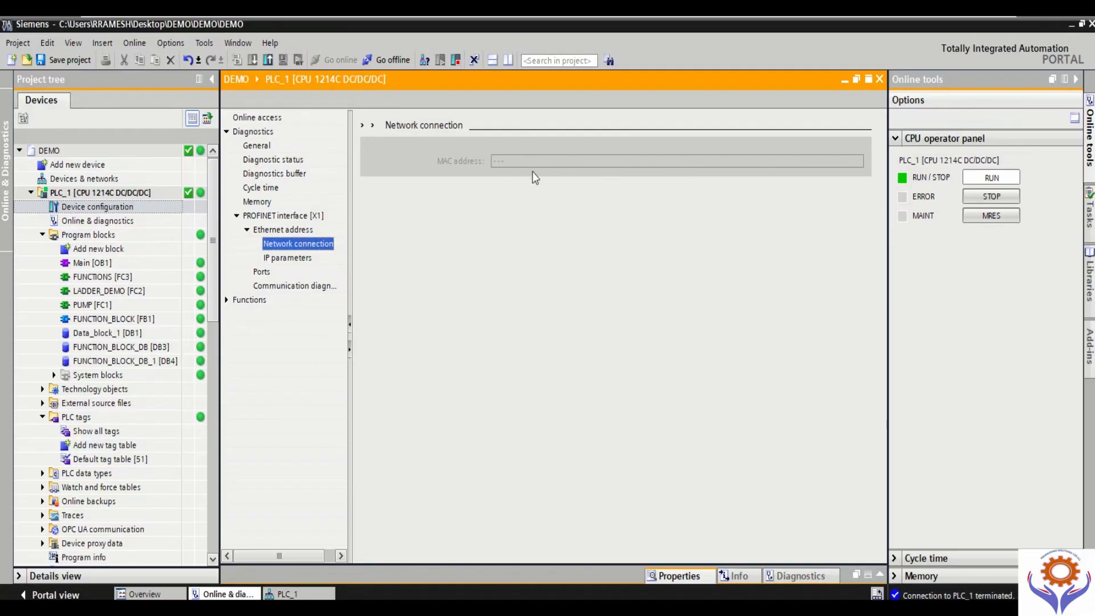
{"action": "left_click", "coordinate": [308, 259]}
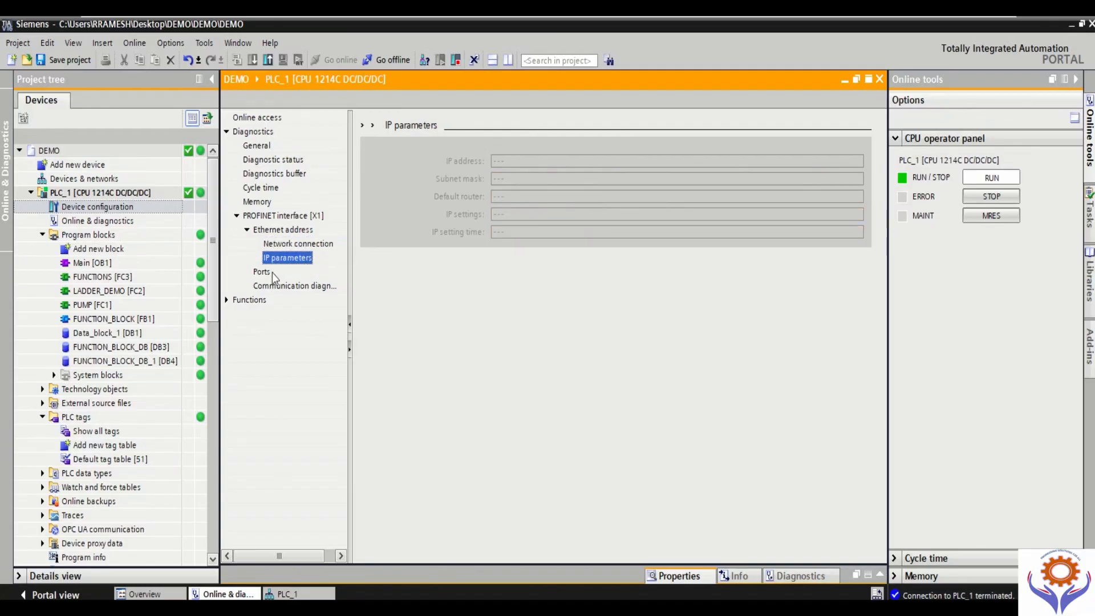
{"action": "left_click", "coordinate": [271, 273]}
{"action": "left_click", "coordinate": [294, 284]}
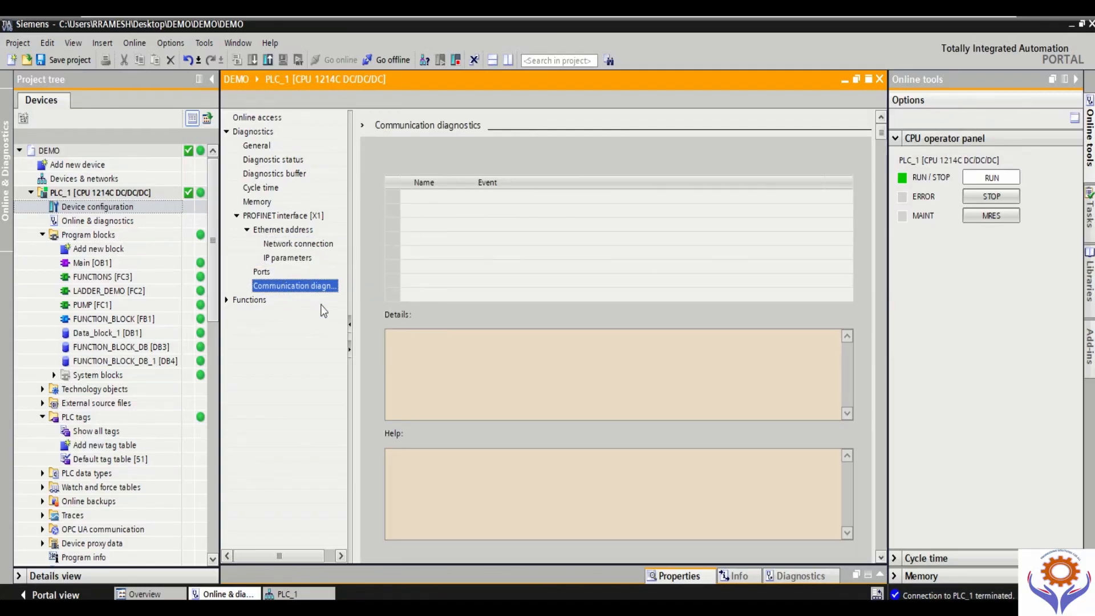
Step: View PLC_1's Assign IP address function and apply the PG/PC time to the module in the Set time function
{"action": "left_click", "coordinate": [227, 300]}
{"action": "left_click", "coordinate": [275, 315]}
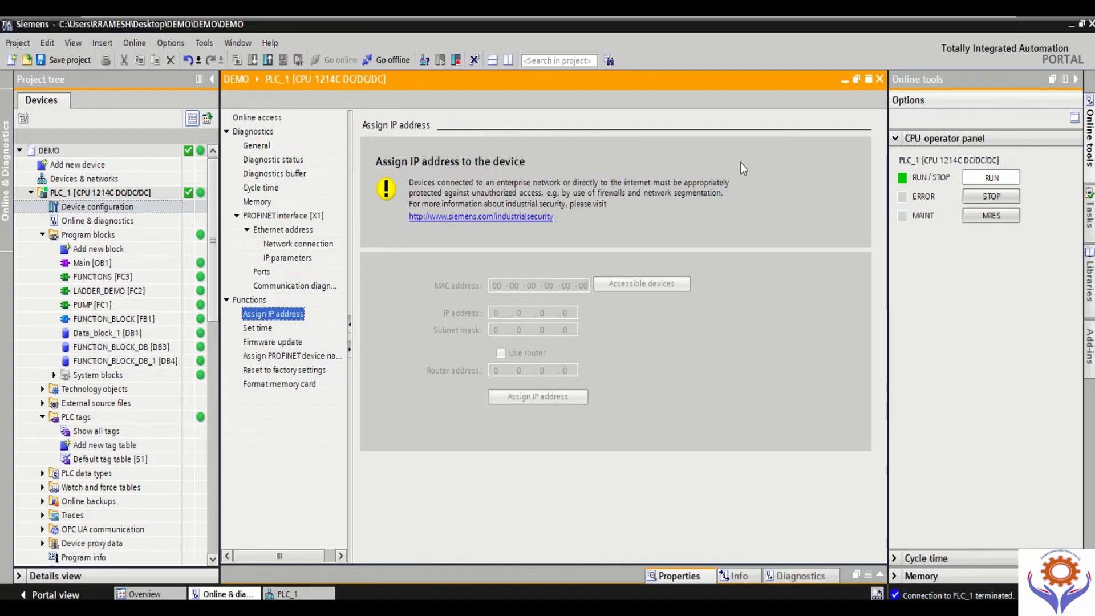
{"action": "left_click", "coordinate": [262, 328]}
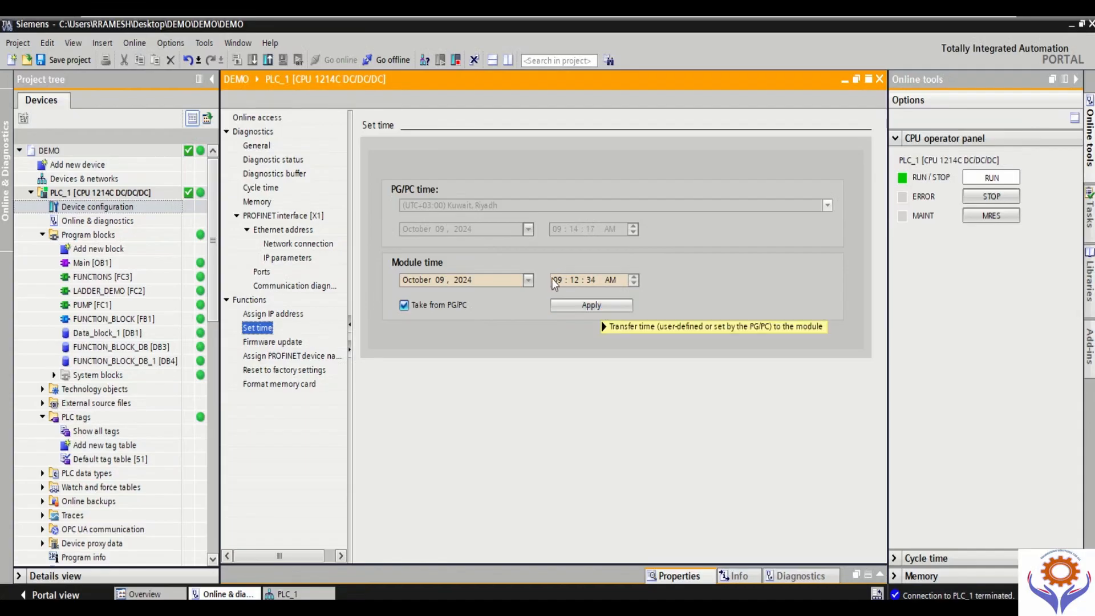
{"action": "left_click", "coordinate": [584, 304]}
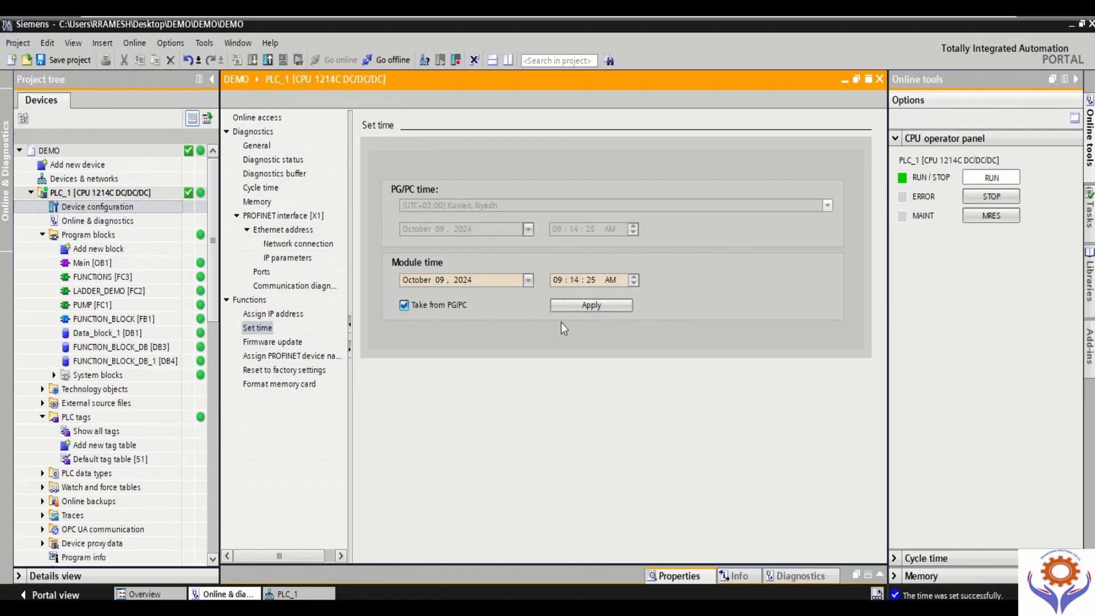
Step: Examine PLC_1's Firmware update function, highlighting the article number and firmware version and checking the firmware loader options
{"action": "left_click", "coordinate": [268, 342]}
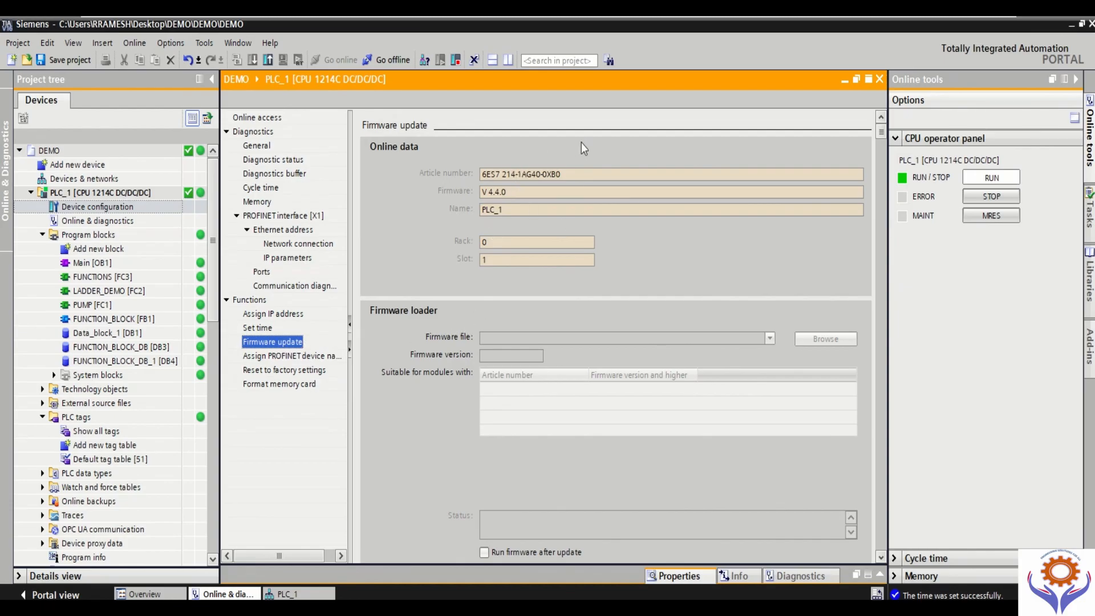
{"action": "left_click", "coordinate": [483, 174]}
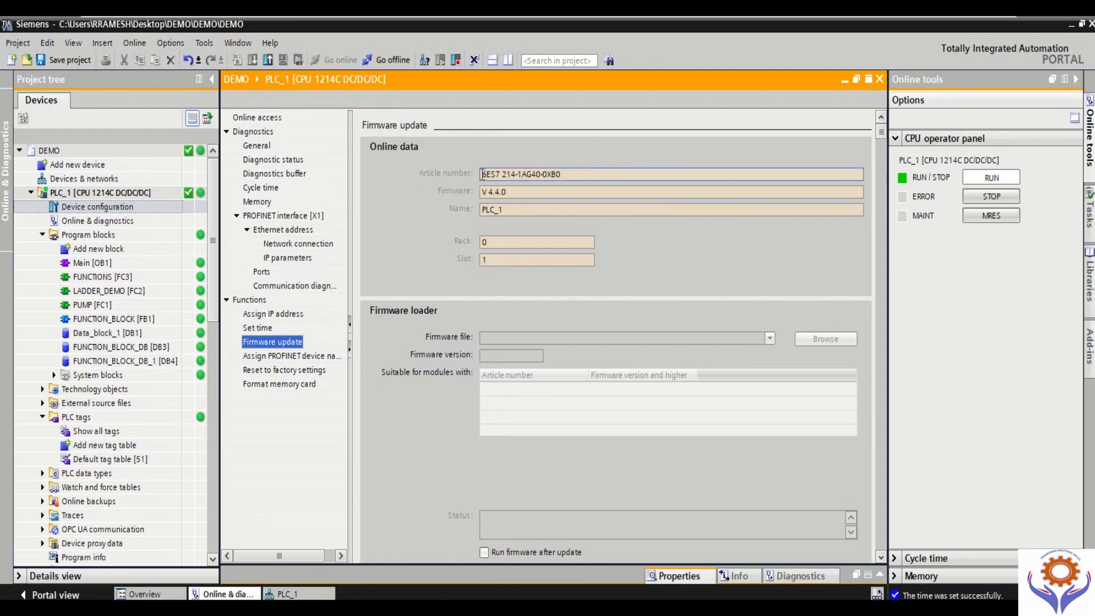
{"action": "left_click_drag", "start_coordinate": [482, 175], "coordinate": [574, 175]}
{"action": "left_click_drag", "start_coordinate": [483, 193], "coordinate": [510, 206]}
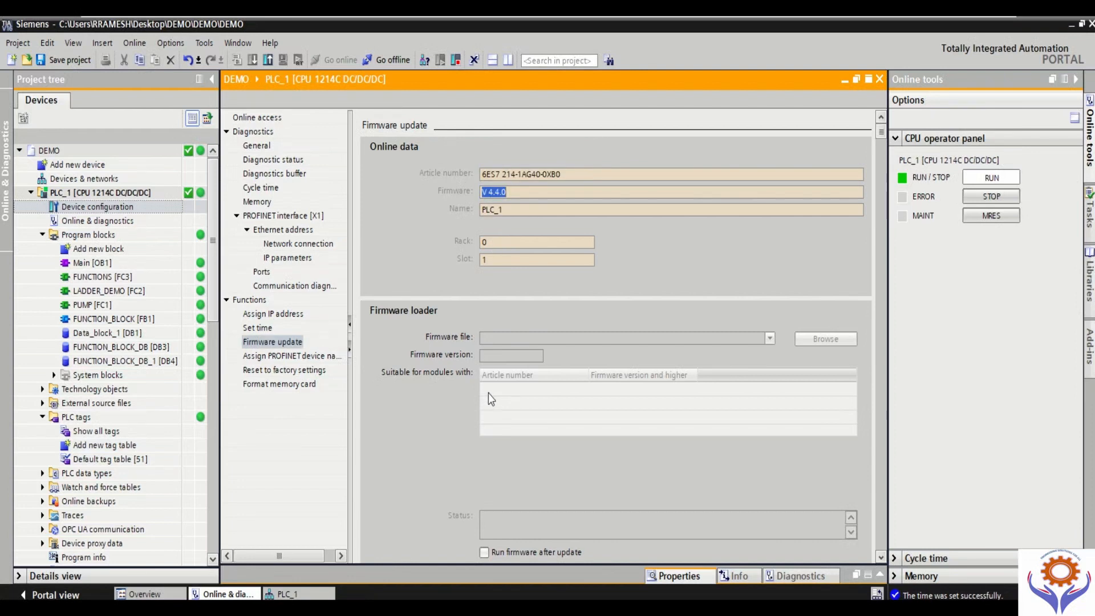
{"action": "left_click", "coordinate": [882, 557]}
{"action": "scroll", "coordinate": [881, 559], "scroll_direction": "down", "scroll_amount": 3}
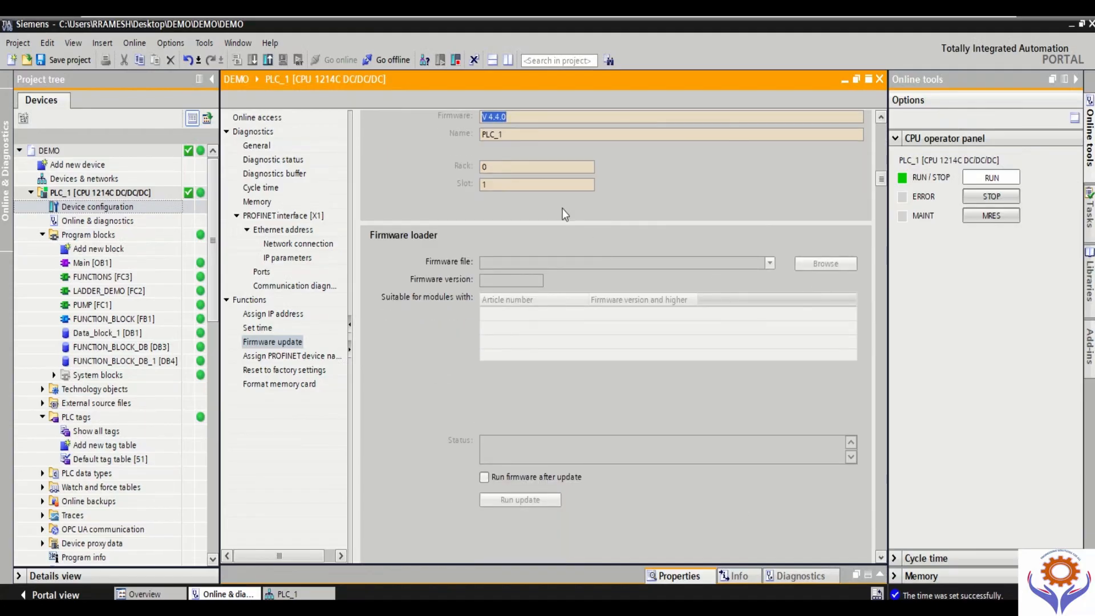
{"action": "left_click", "coordinate": [486, 480]}
{"action": "left_click", "coordinate": [486, 479]}
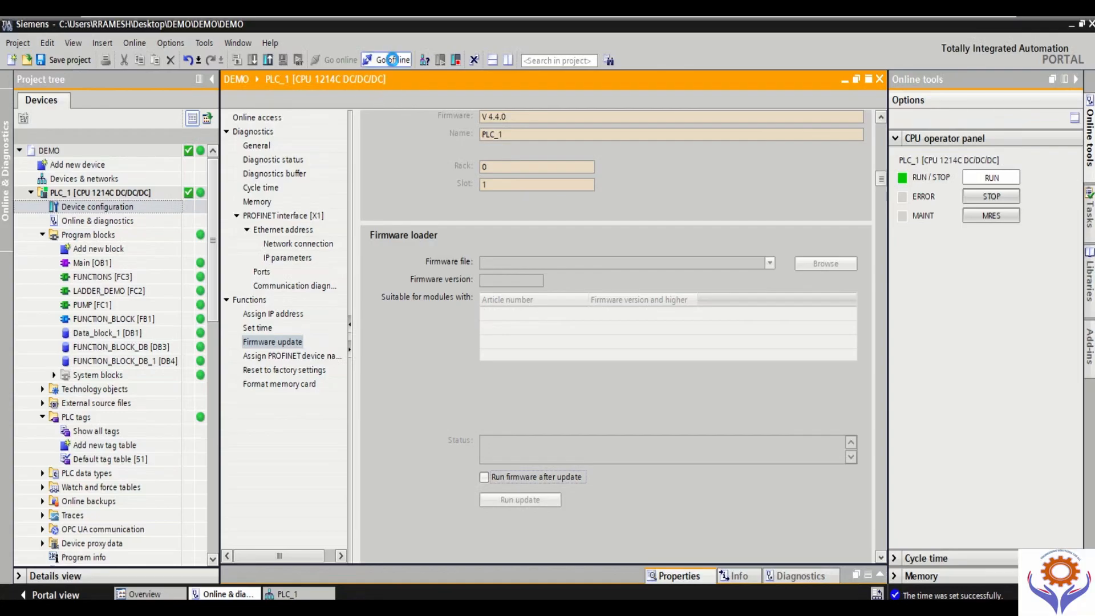
Step: Take PLC_1 offline to check the Firmware update function, and go back online
{"action": "left_click", "coordinate": [393, 60]}
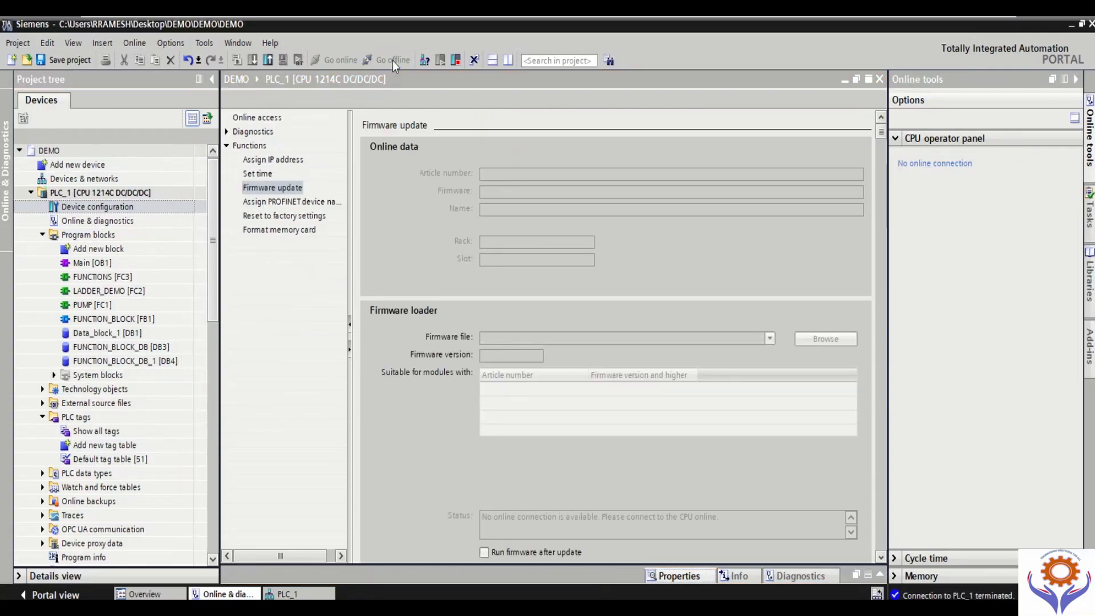
{"action": "left_click", "coordinate": [279, 190]}
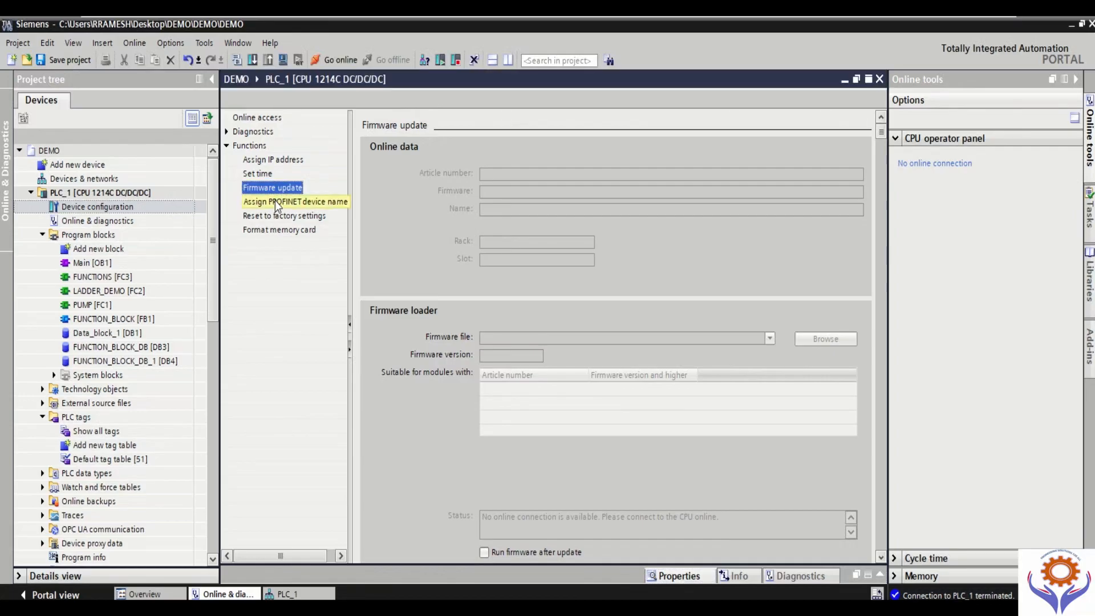
{"action": "left_click", "coordinate": [274, 201]}
{"action": "left_click", "coordinate": [271, 190]}
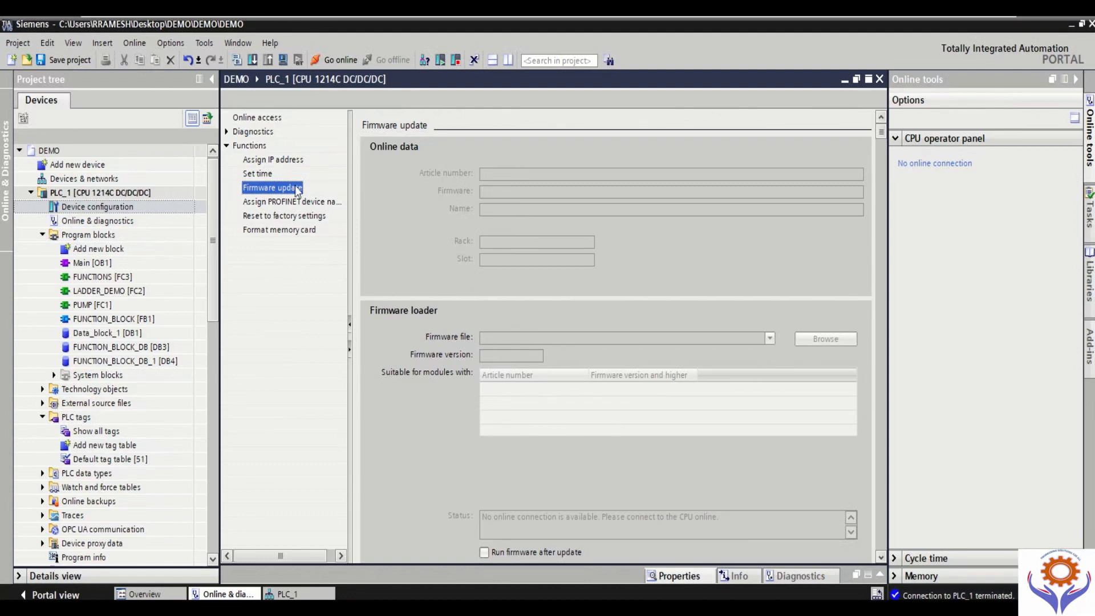
{"action": "left_click", "coordinate": [341, 60]}
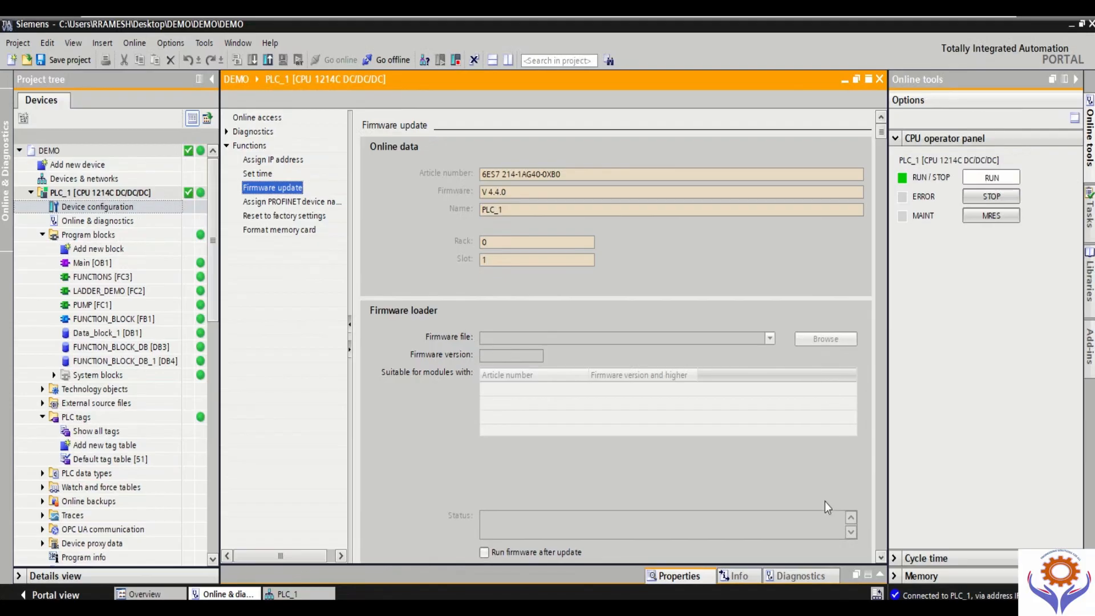
Step: View PLC_1's Assign PROFINET device name, Reset to factory settings and Format memory card functions, and return to Firmware update
{"action": "left_click", "coordinate": [293, 202]}
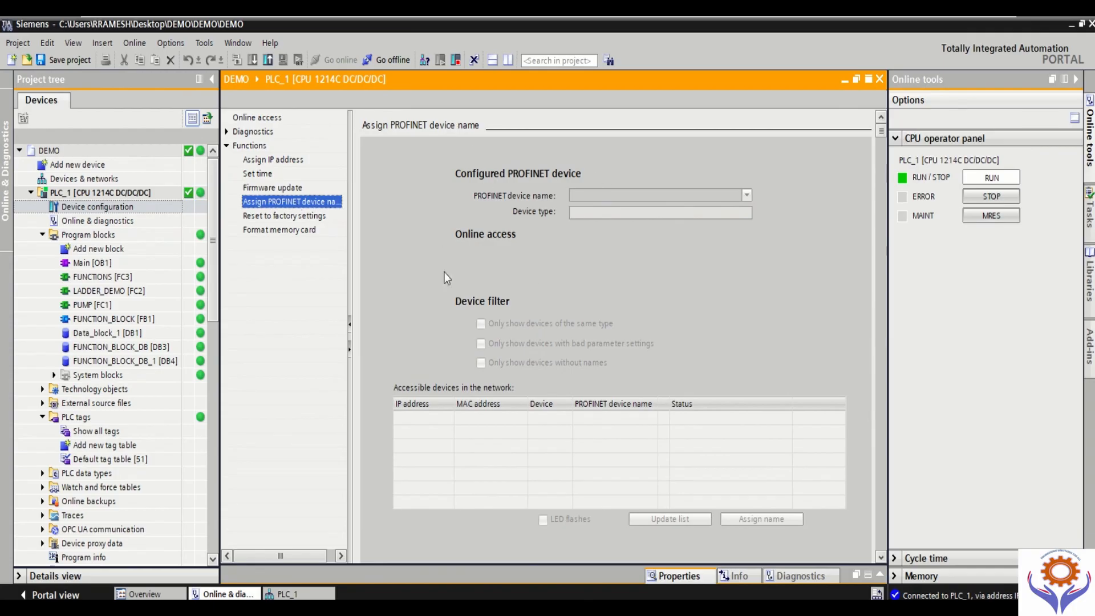
{"action": "left_click", "coordinate": [289, 217]}
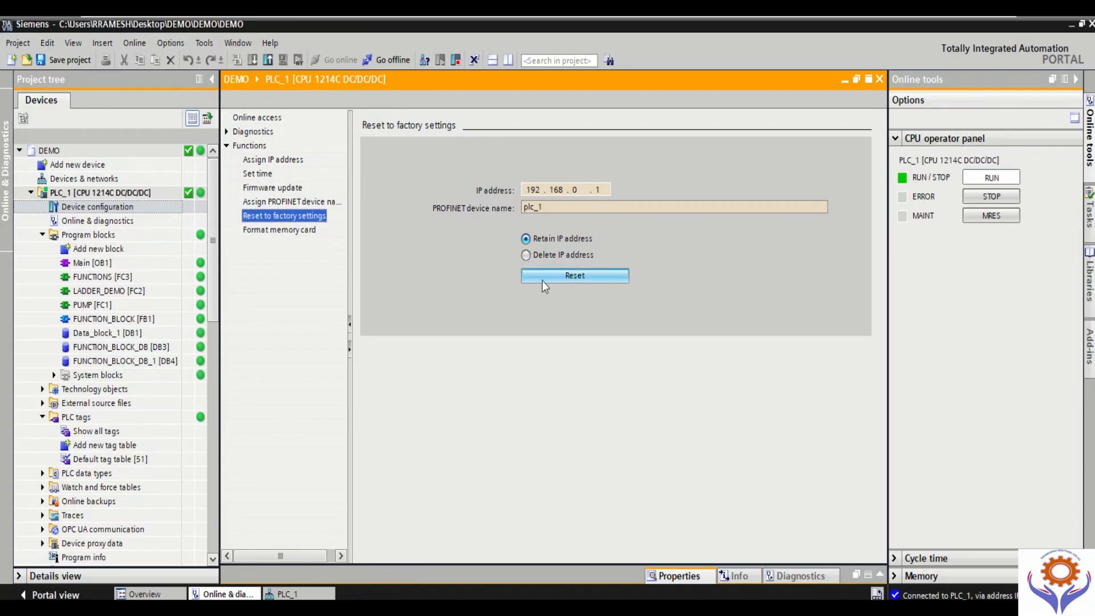
{"action": "left_click", "coordinate": [277, 231]}
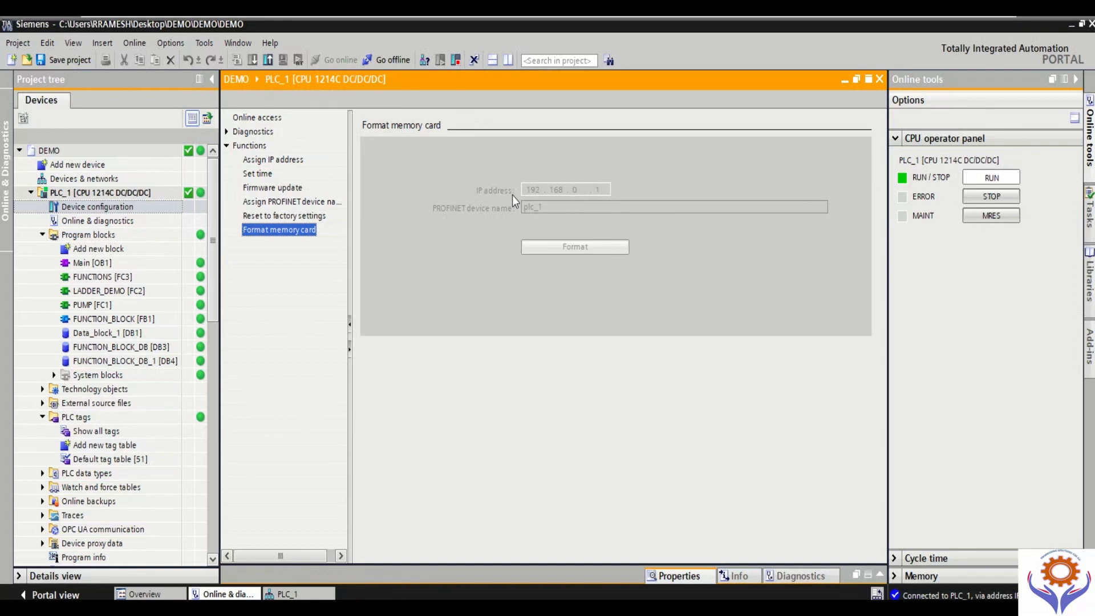
{"action": "left_click", "coordinate": [272, 188]}
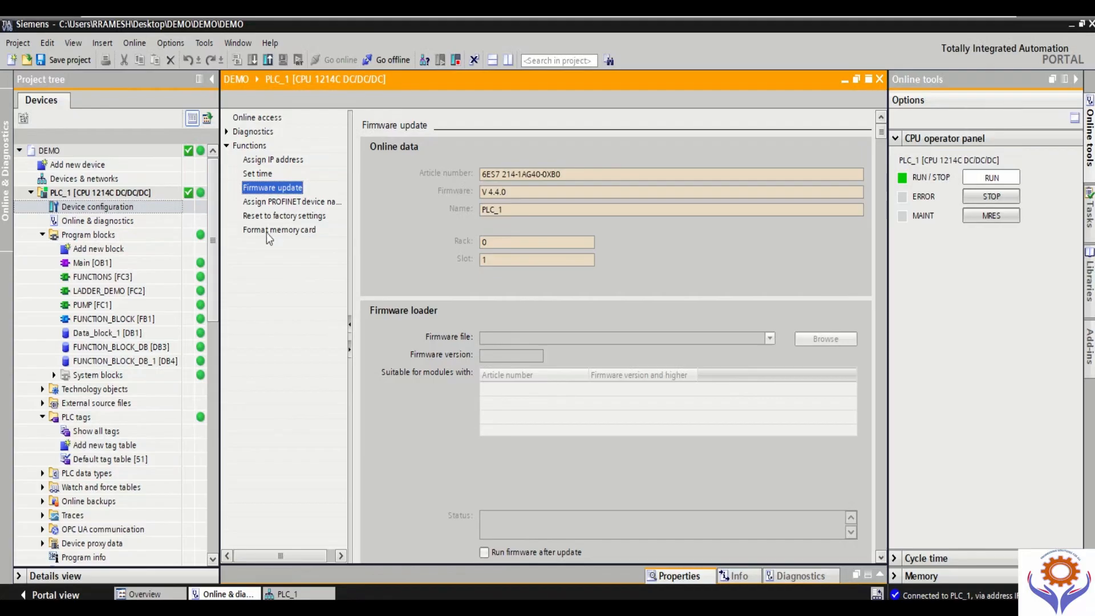
Step: Show the opened DEMO project in the project view
{"action": "left_click", "coordinate": [174, 42]}
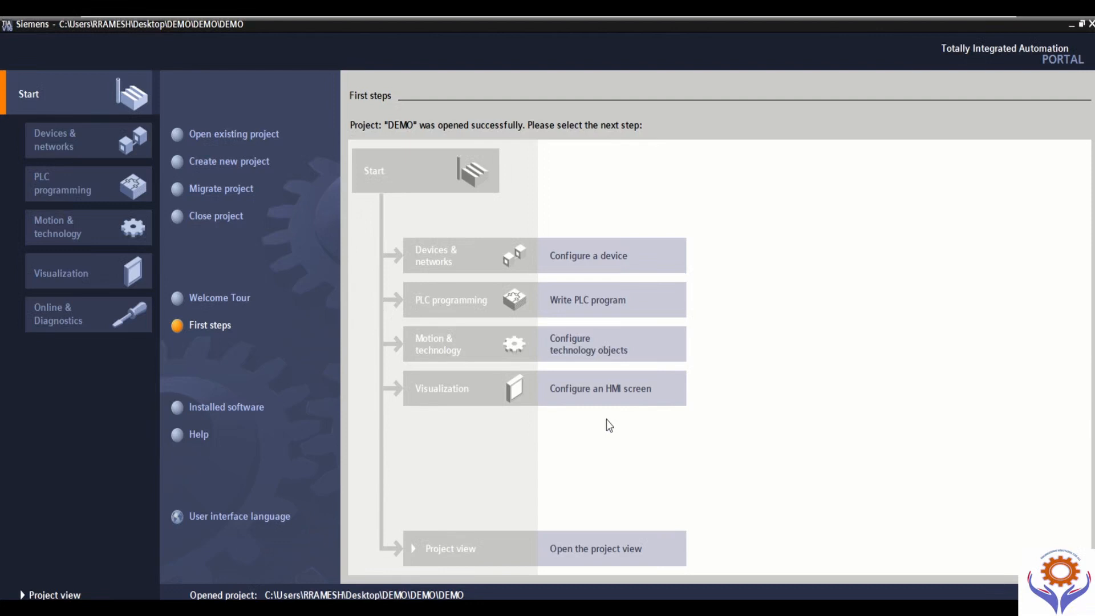
{"action": "left_click", "coordinate": [598, 551]}
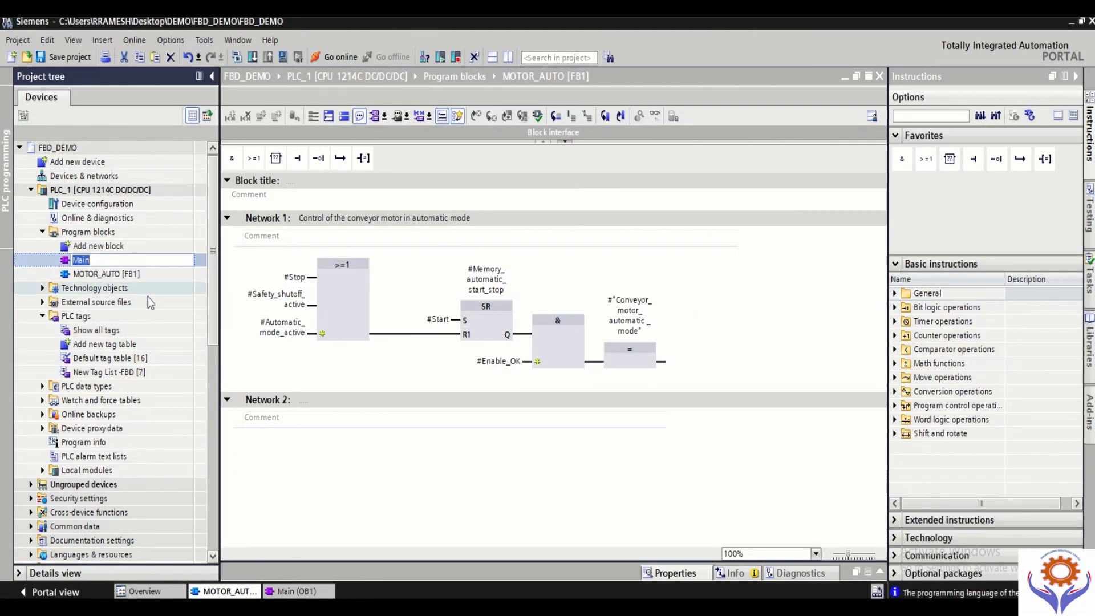
Step: Open Main [OB1] in the FBD_DEMO project and insert a call of MOTOR_AUTO [FB1] in Network 1
{"action": "left_click", "coordinate": [113, 287]}
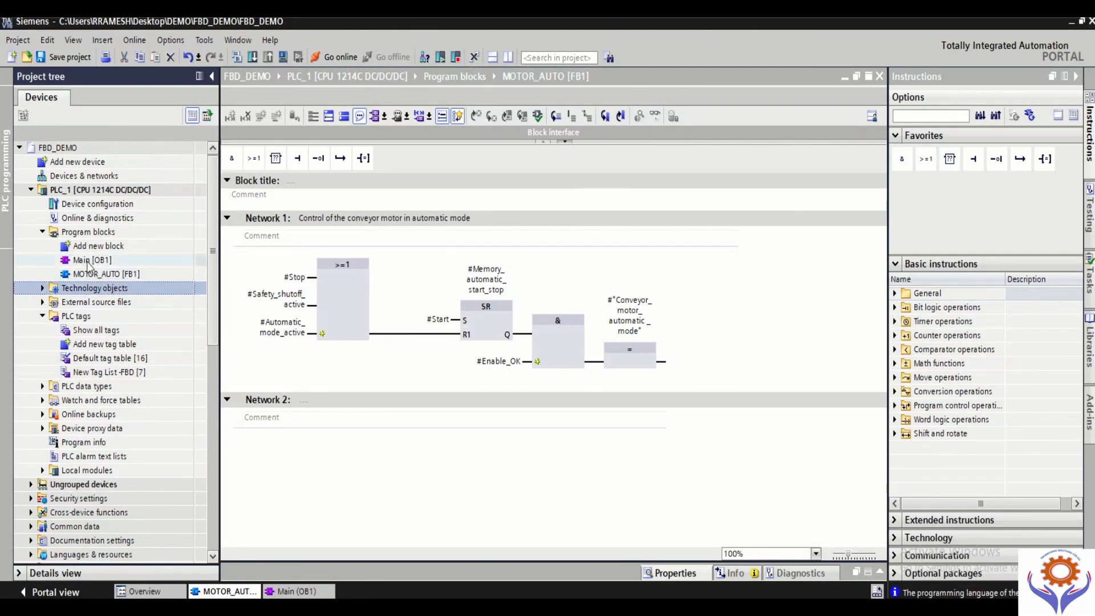
{"action": "double_click", "coordinate": [90, 261]}
{"action": "left_click_drag", "start_coordinate": [92, 278], "coordinate": [429, 386]}
{"action": "left_click", "coordinate": [606, 435]}
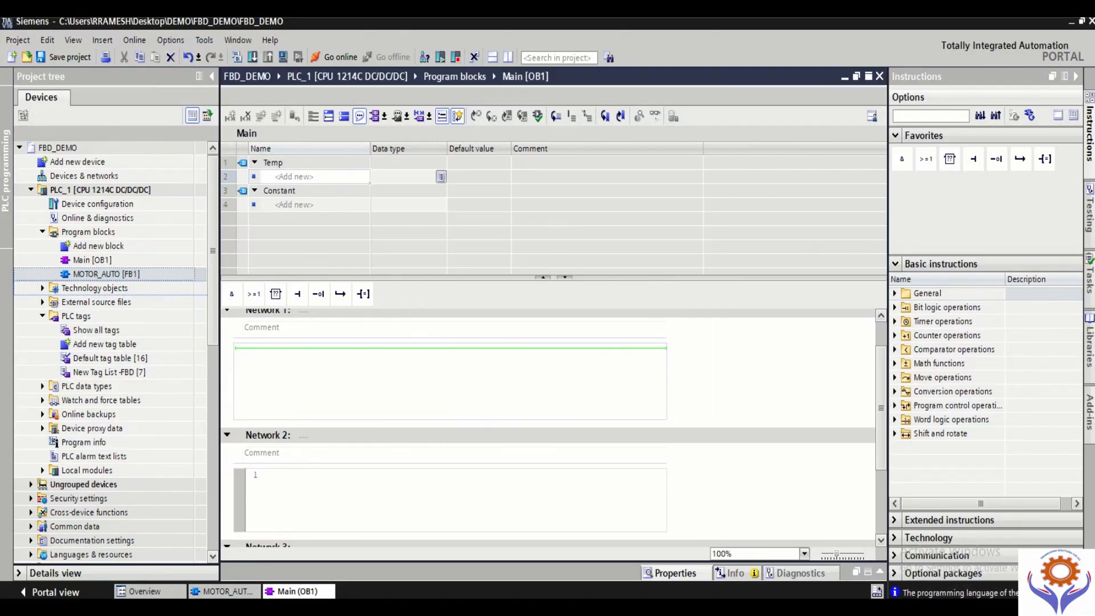